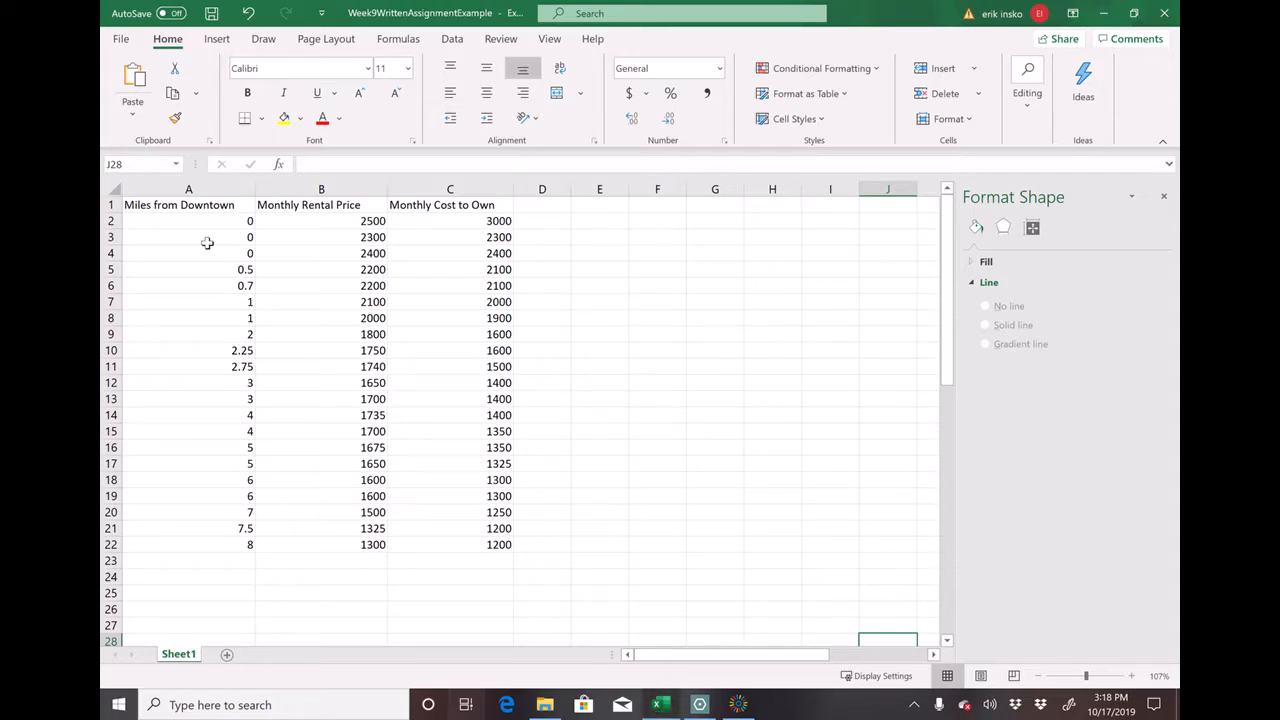
# Insert a markers-only scatter chart from the Miles from Downtown and Monthly Rental Price data in A1:B22
pyautogui.click(202, 207)
pyautogui.hotkey('shift', 'Down')
pyautogui.hotkey('shift', 'Down')
pyautogui.hotkey('shift', 'Down')
pyautogui.hotkey('shift', 'Down')
pyautogui.hotkey('shift', 'Down')
pyautogui.hotkey('shift', 'Down')
pyautogui.hotkey('shift', 'Down')
pyautogui.hotkey('shift', 'Down')
pyautogui.hotkey('shift', 'Down')
pyautogui.hotkey('shift', 'Down')
pyautogui.hotkey('shift', 'Down')
pyautogui.hotkey('shift', 'Down')
pyautogui.hotkey('shift', 'Down')
pyautogui.hotkey('shift', 'Down')
pyautogui.hotkey('shift', 'Down')
pyautogui.hotkey('shift', 'Down')
pyautogui.hotkey('shift', 'Down')
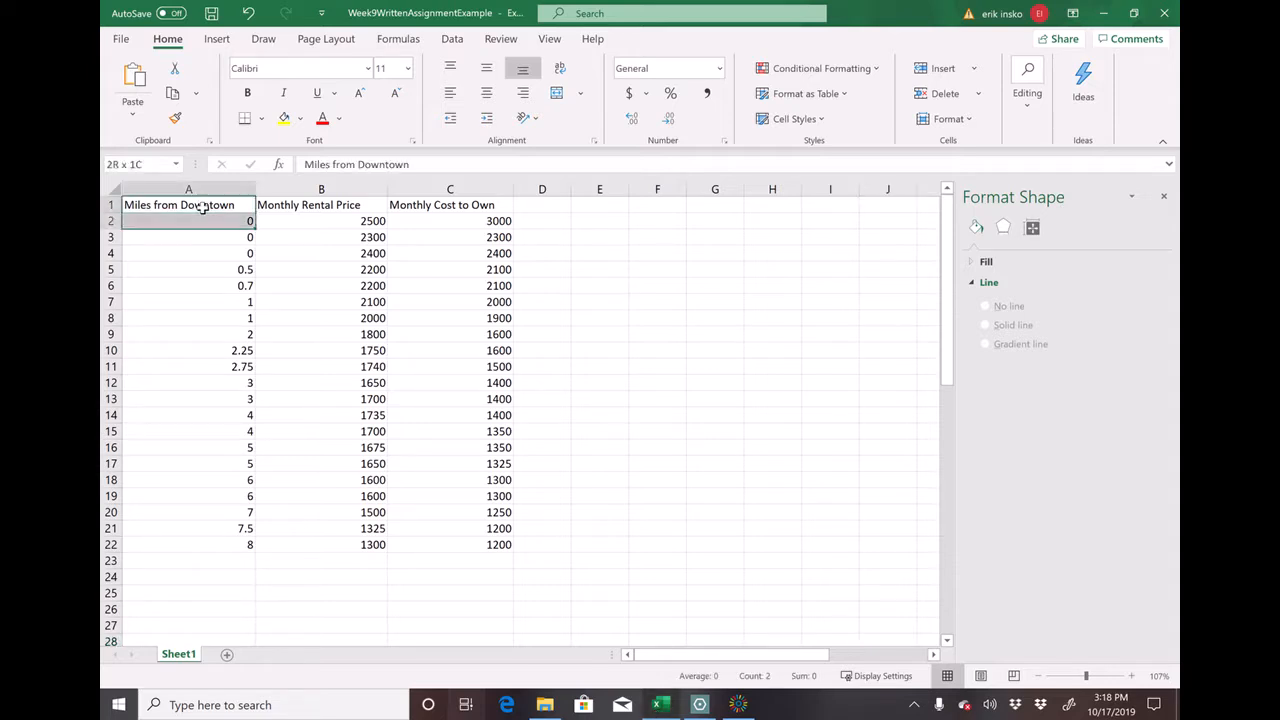
pyautogui.hotkey('shift', 'Down')
pyautogui.hotkey('shift', 'Down')
pyautogui.hotkey('shift', 'Down')
pyautogui.hotkey('shift', 'Down')
pyautogui.hotkey('shift', 'Right')
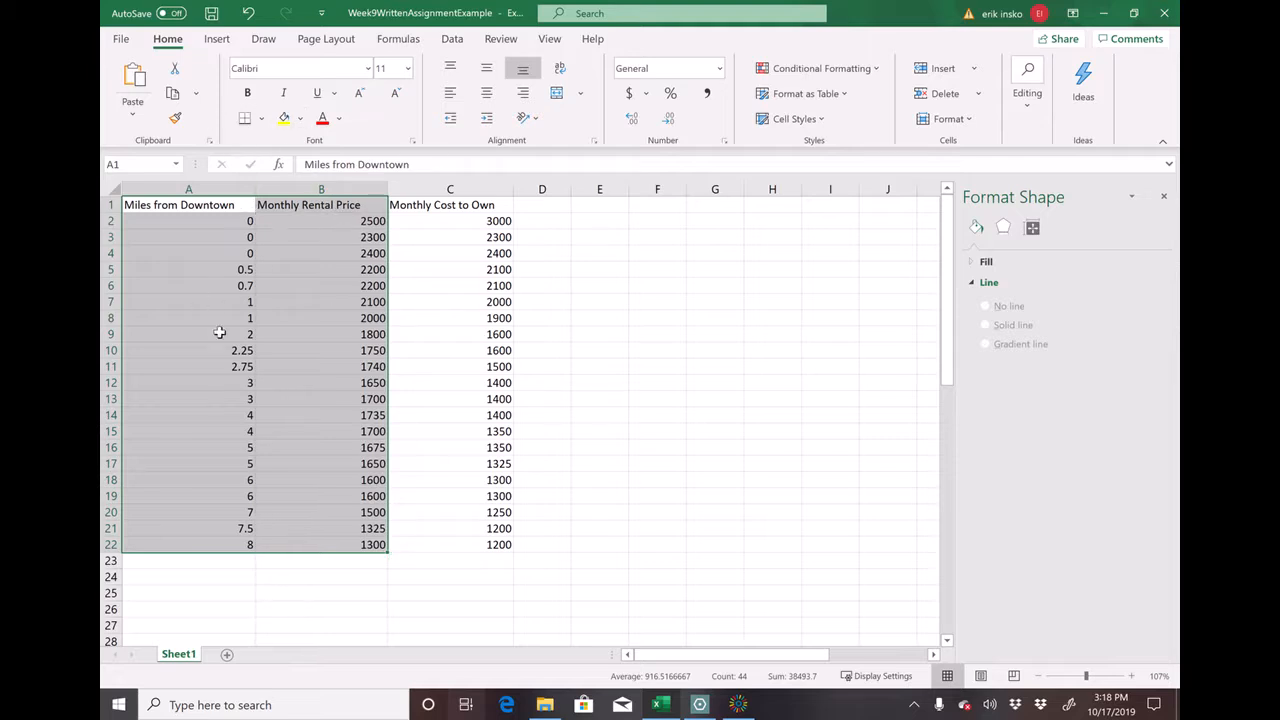
pyautogui.click(216, 39)
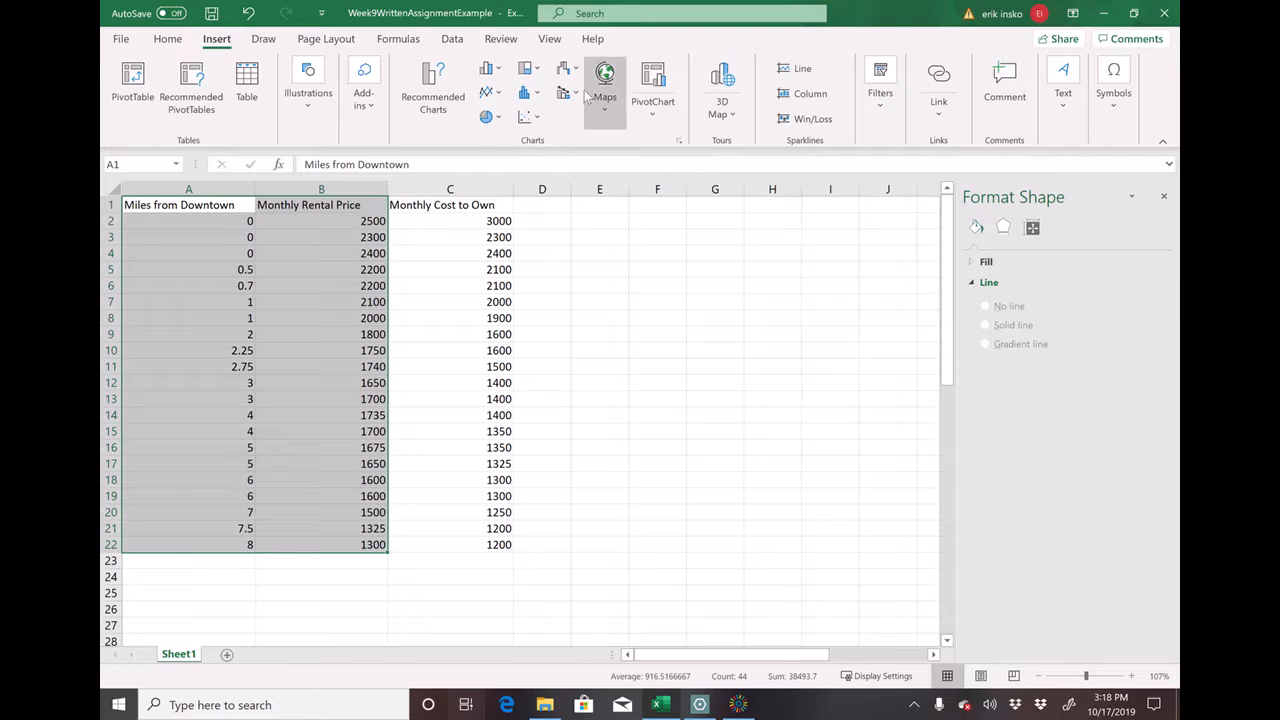
pyautogui.click(525, 116)
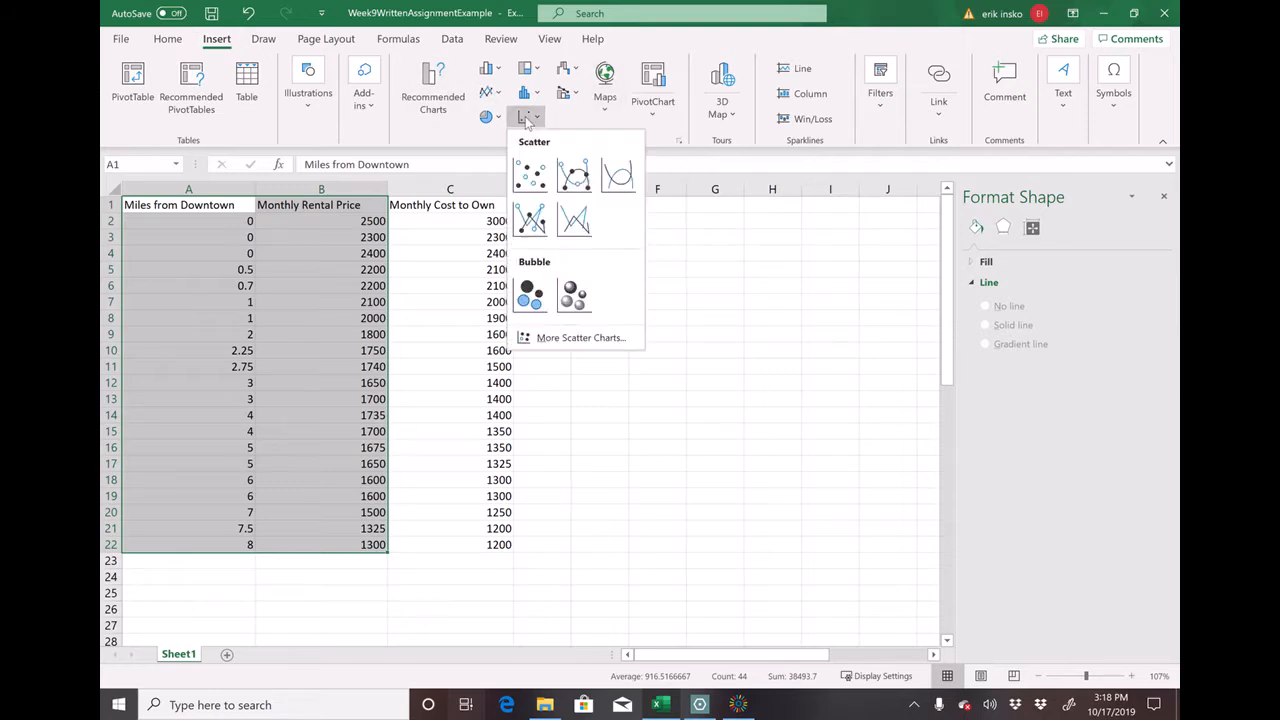
pyautogui.click(530, 175)
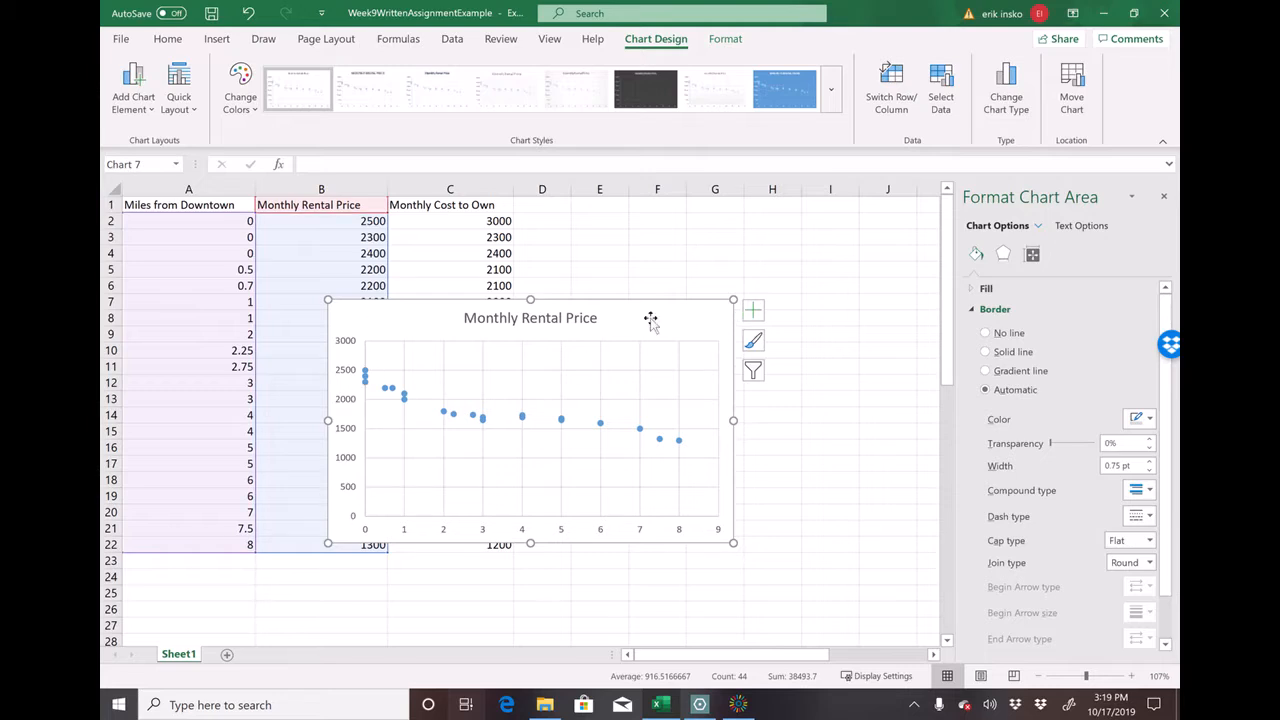
# Extend the chart title to read "Monthly Rental Price vs Distance from Downtown"
pyautogui.click(598, 320)
pyautogui.click(597, 321)
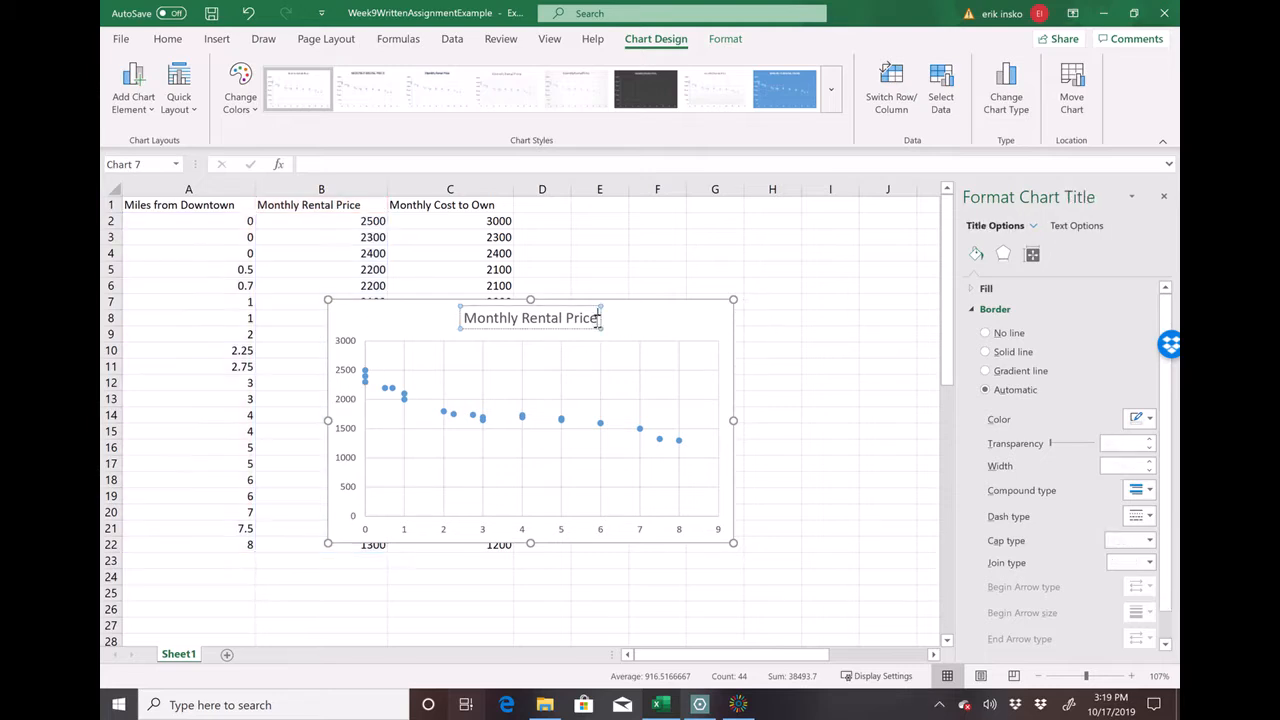
pyautogui.write('vs')
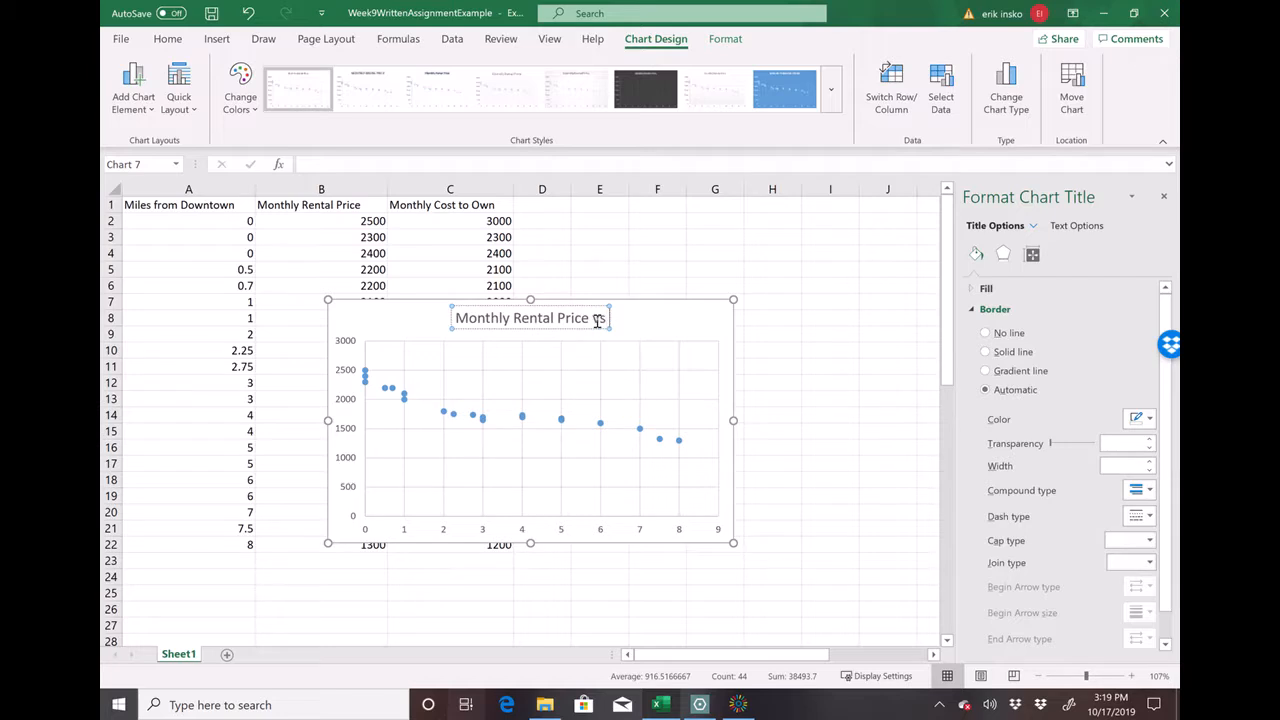
pyautogui.write(' Distance f')
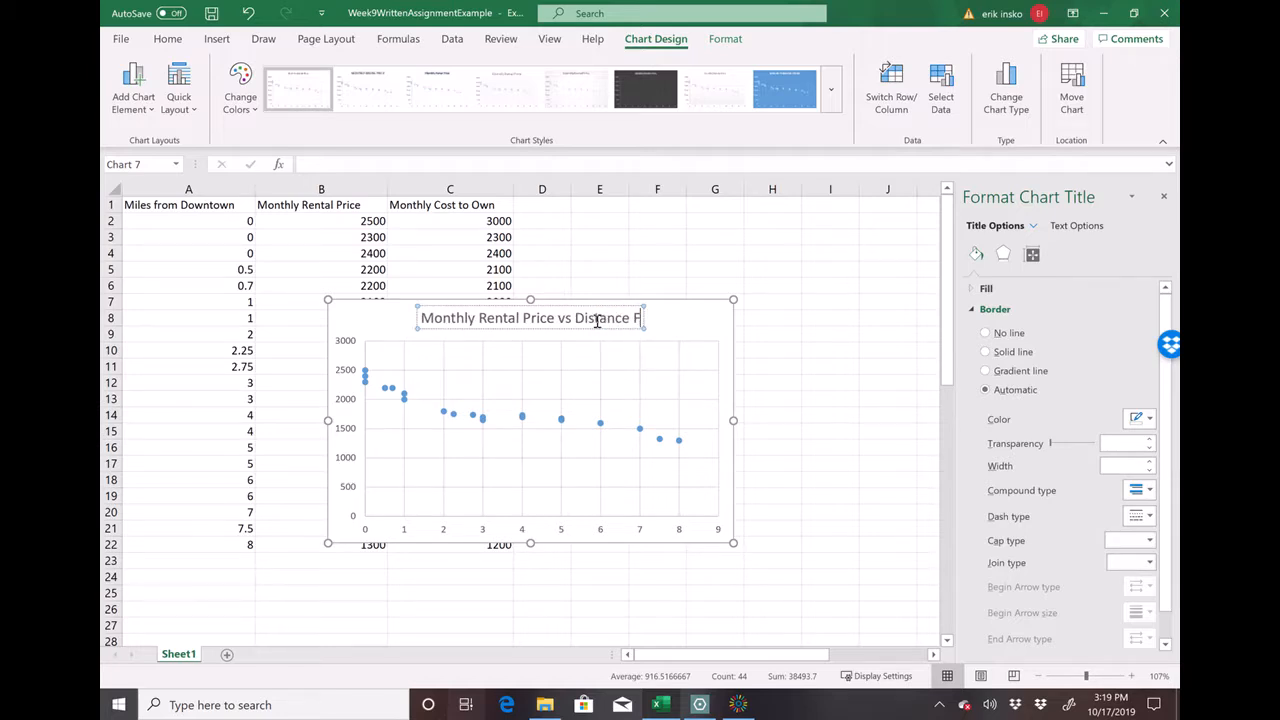
pyautogui.write('rom Downtonw')
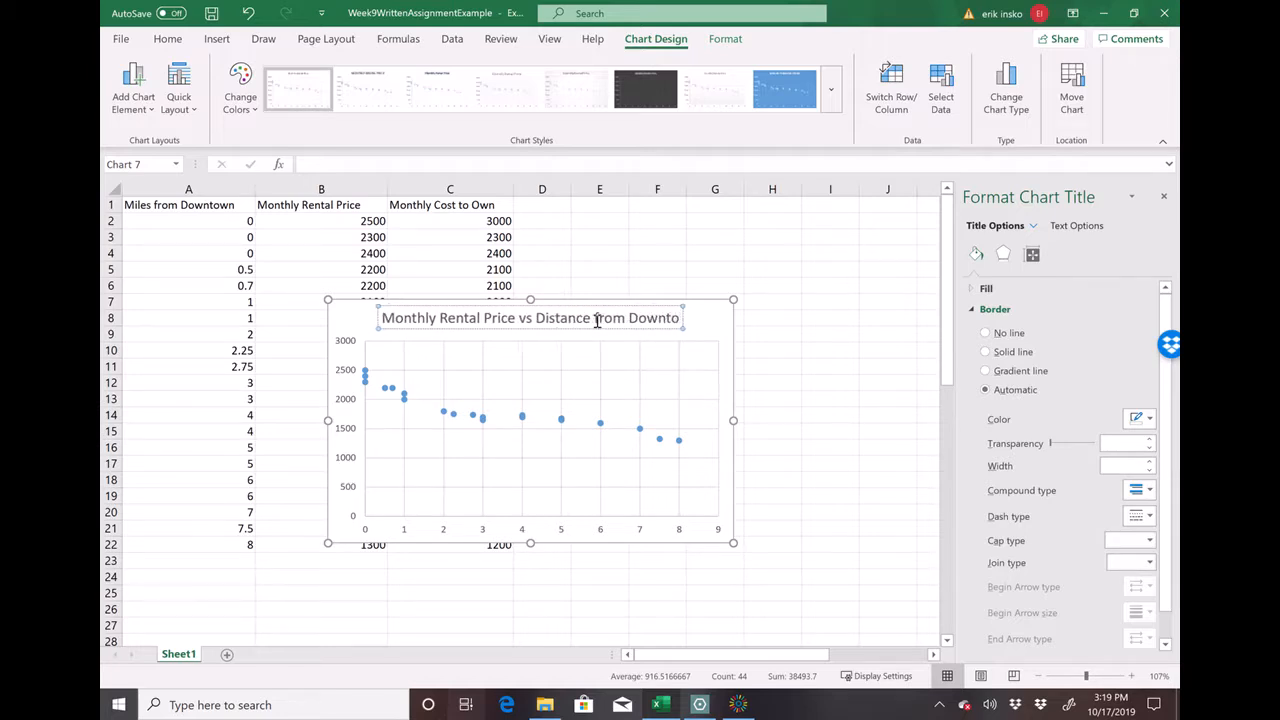
pyautogui.press('BackSpace')
pyautogui.press('BackSpace')
pyautogui.write('wn')
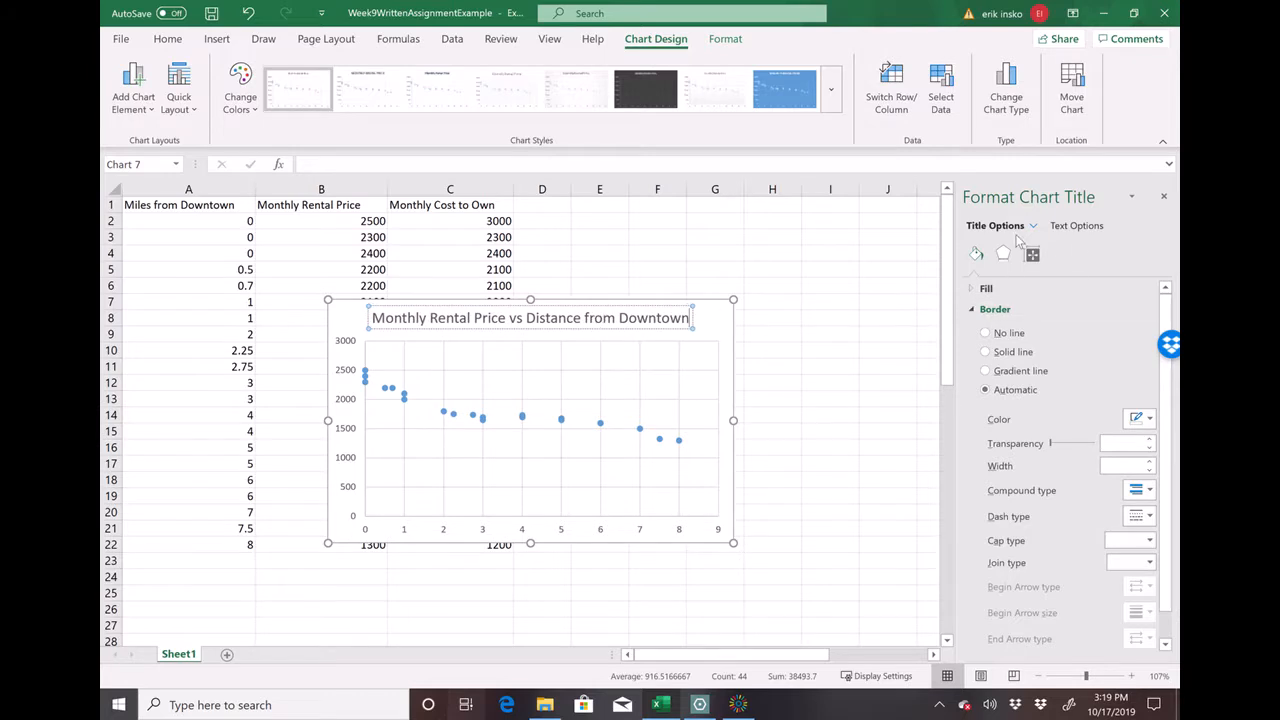
pyautogui.click(716, 342)
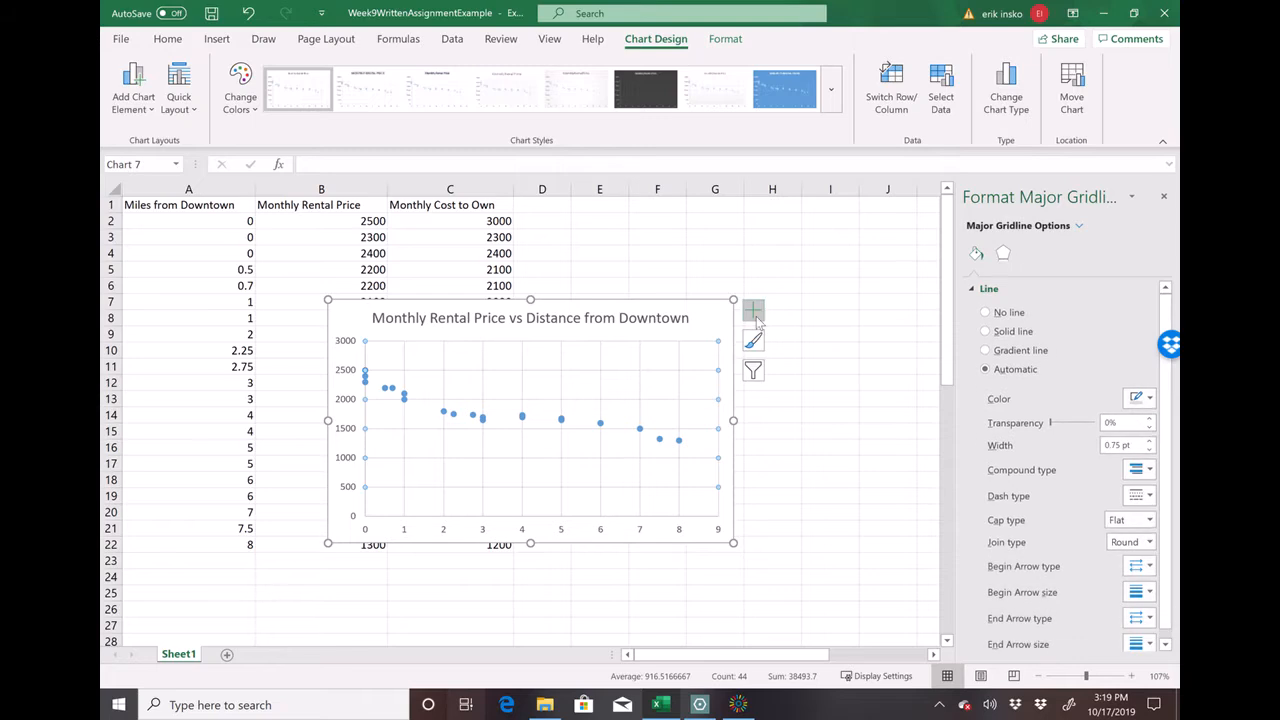
# Add axis titles to the chart and name the horizontal axis "Miles from Downtown"
pyautogui.click(751, 314)
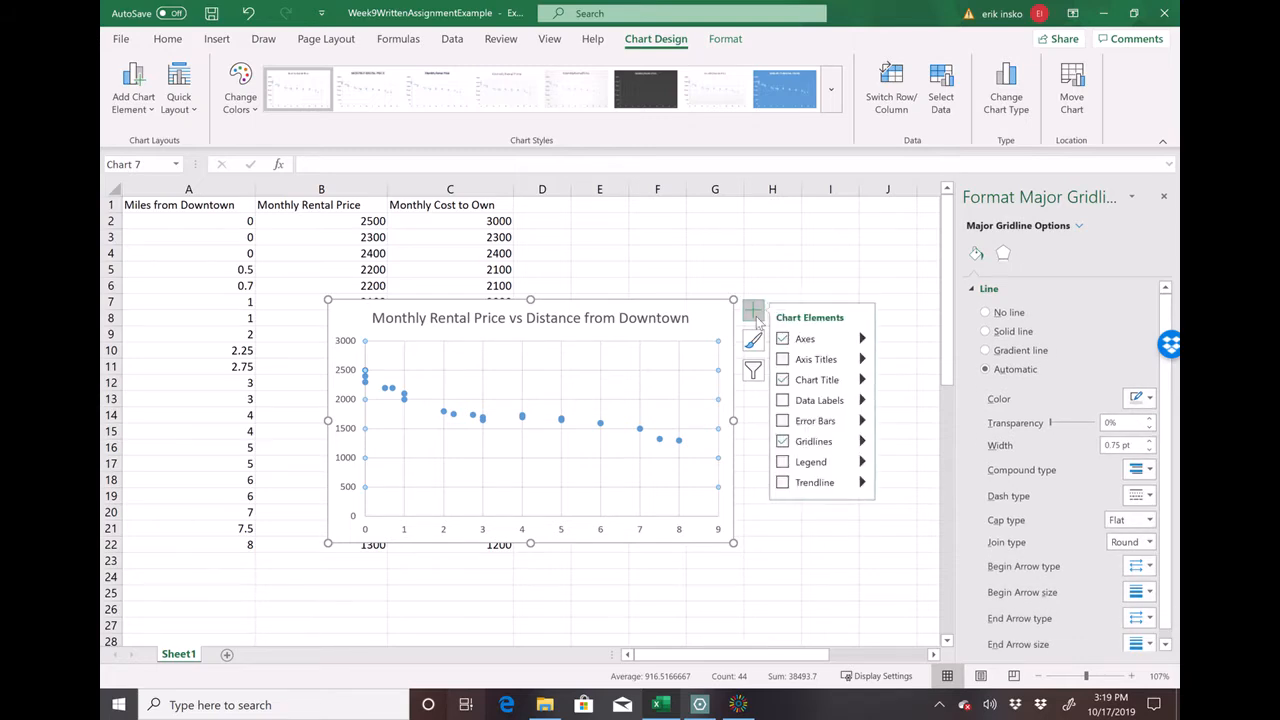
pyautogui.click(806, 362)
pyautogui.click(557, 520)
pyautogui.click(557, 521)
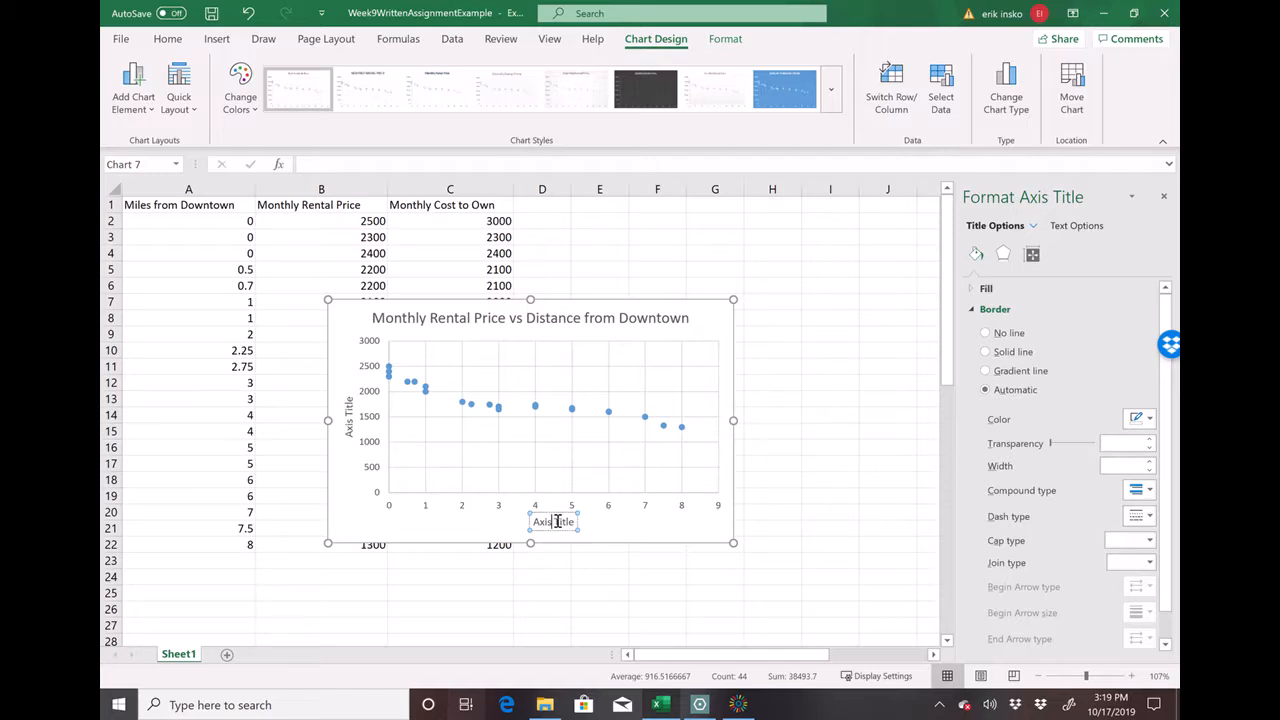
pyautogui.tripleClick(558, 523)
pyautogui.write('Miles from Downtown')
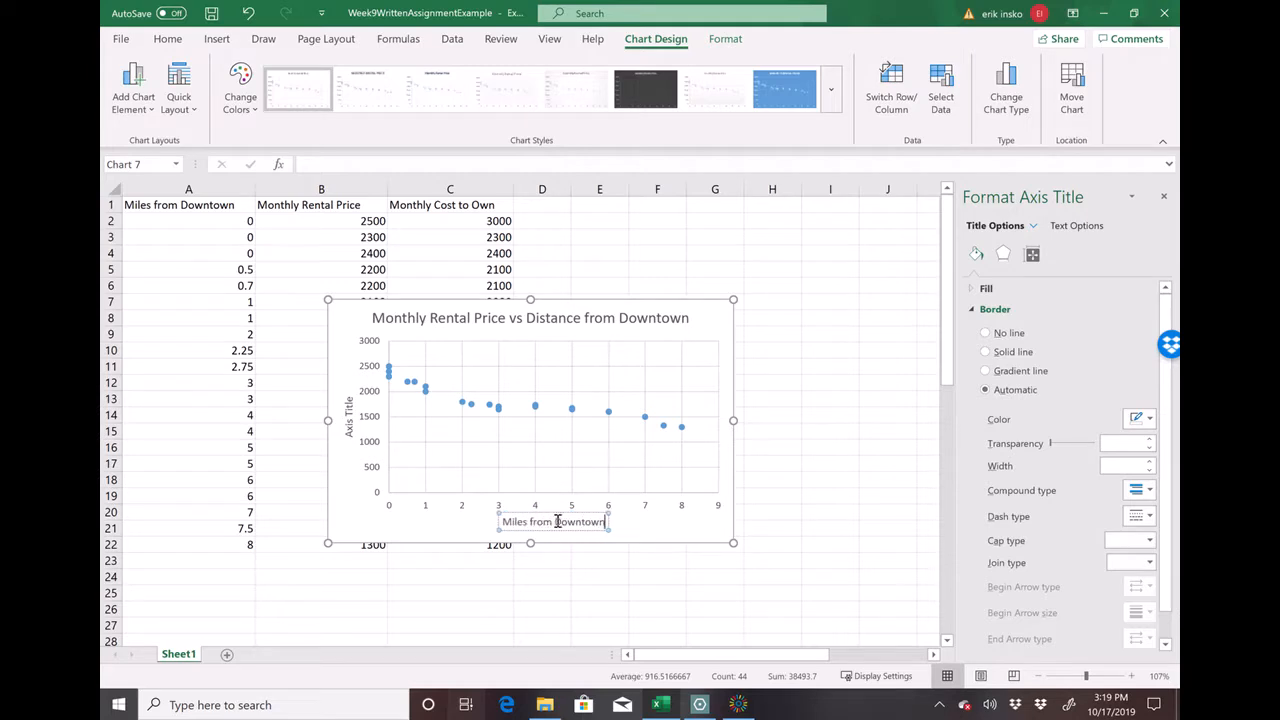
# Replace the vertical axis title with "Monthly Rental Price"
pyautogui.click(345, 428)
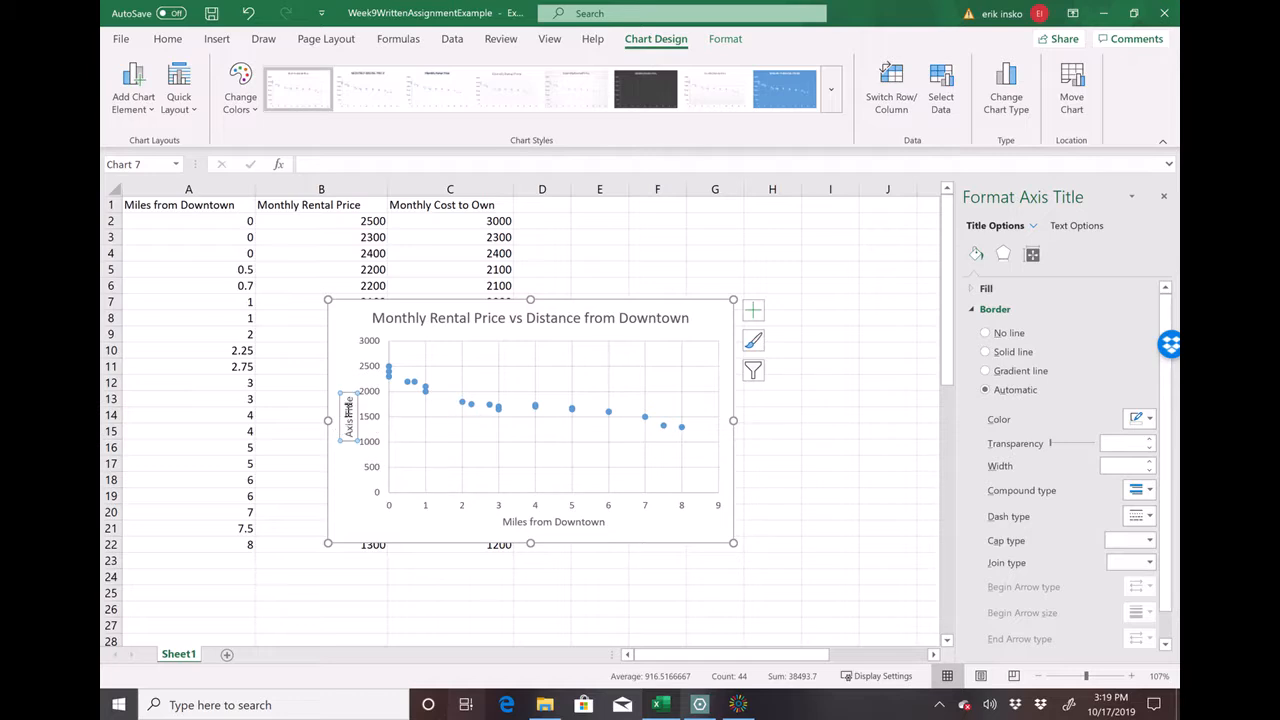
pyautogui.doubleClick(348, 409)
pyautogui.press('BackSpace')
pyautogui.press('BackSpace')
pyautogui.press('BackSpace')
pyautogui.press('BackSpace')
pyautogui.press('BackSpace')
pyautogui.press('BackSpace')
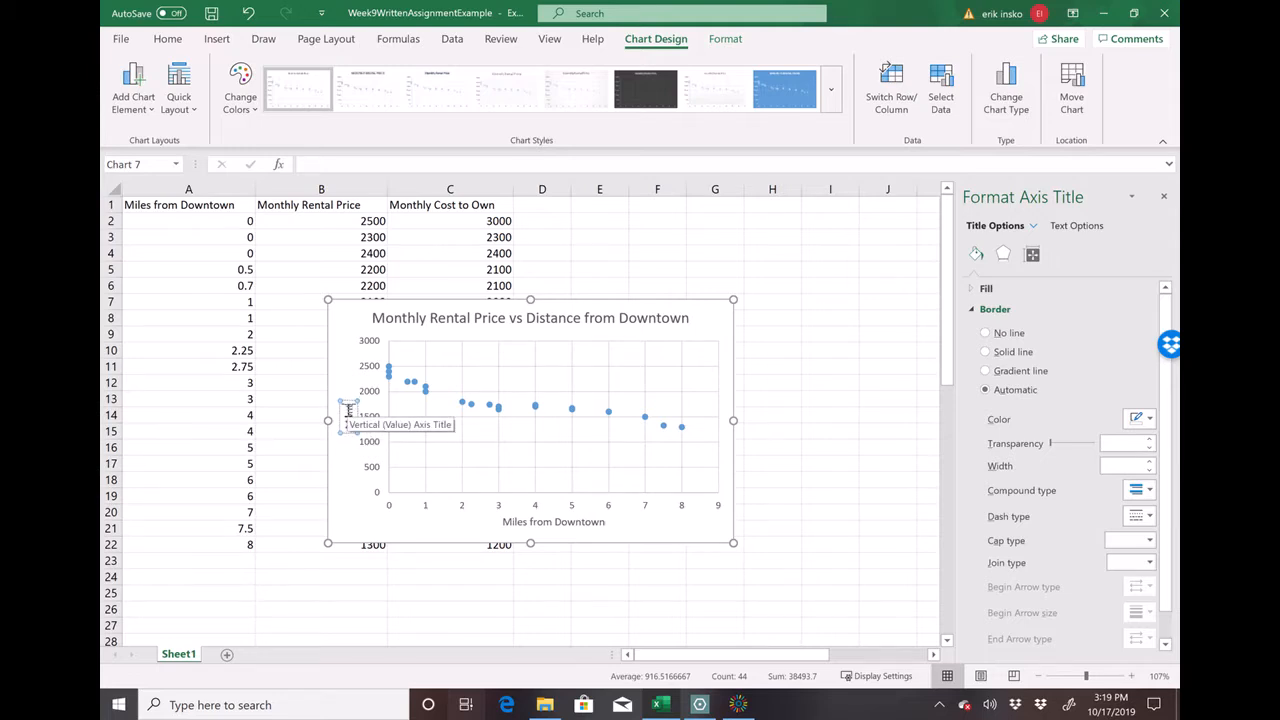
pyautogui.write('Monthly Rental Price')
pyautogui.click(424, 520)
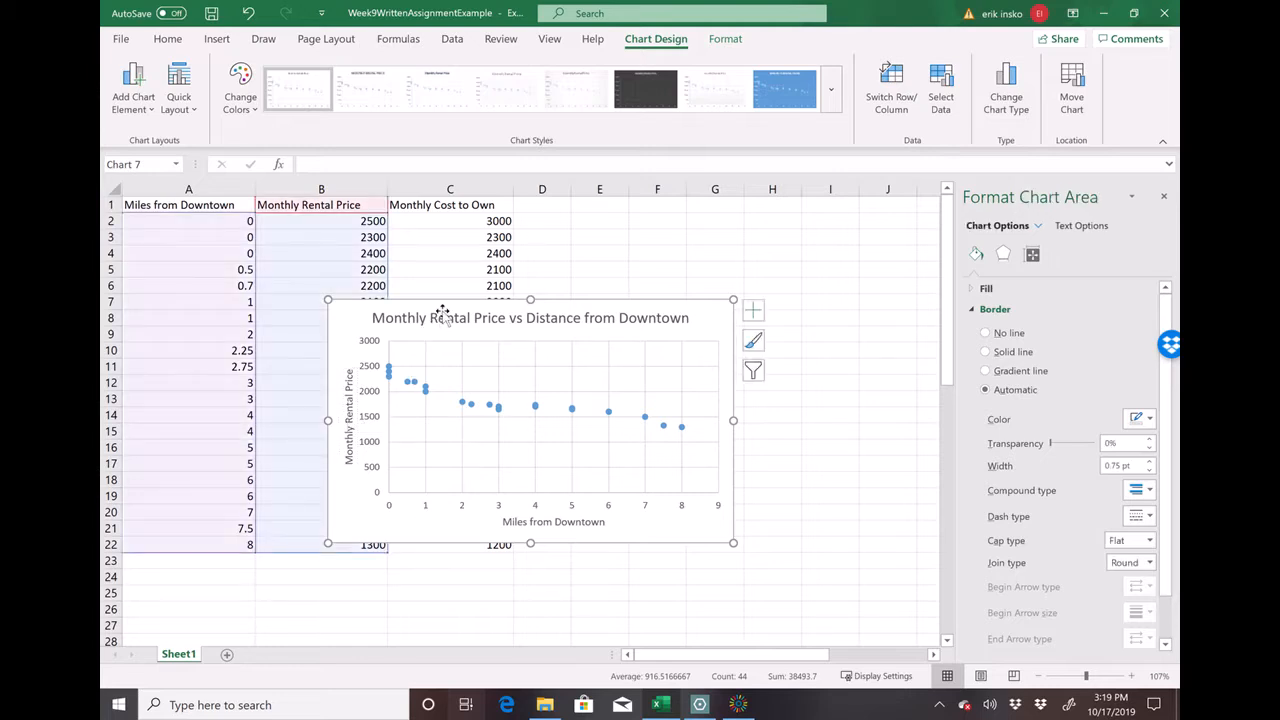
# Move the scatter chart off columns A and B, keeping the whole chart within the visible sheet area
pyautogui.moveTo(445, 307); pyautogui.dragTo(657, 294)
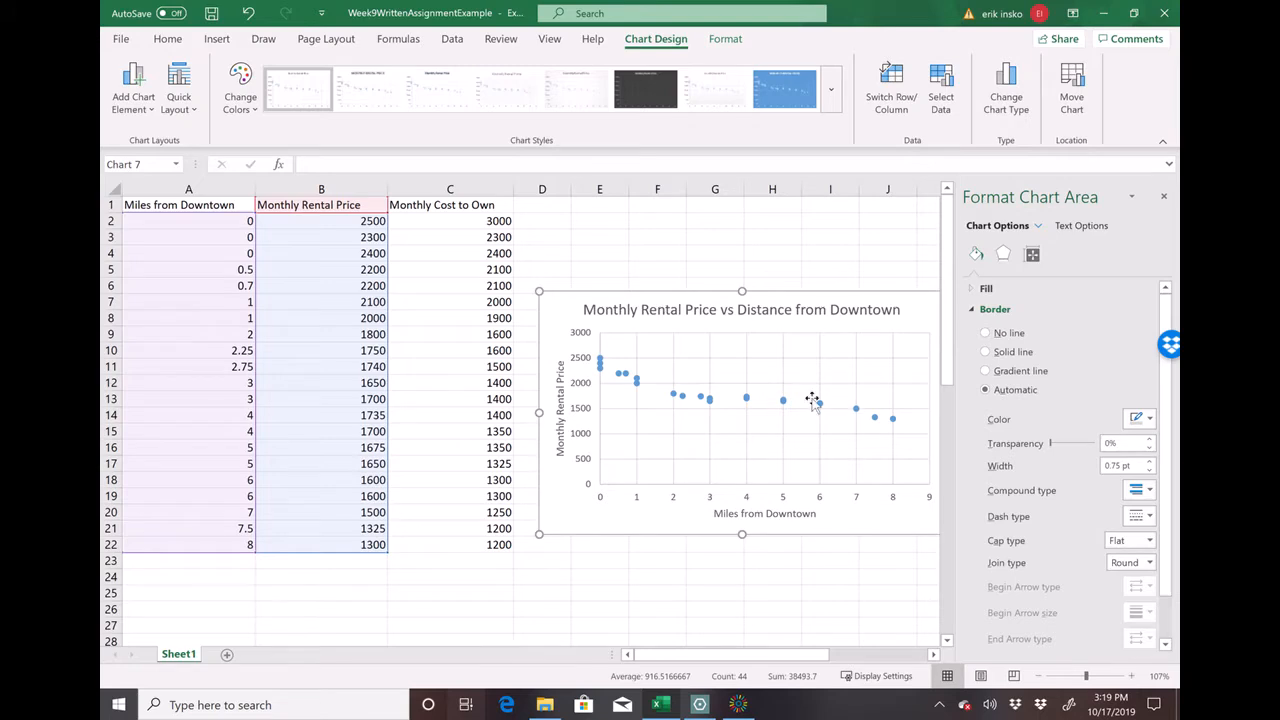
pyautogui.click(784, 415)
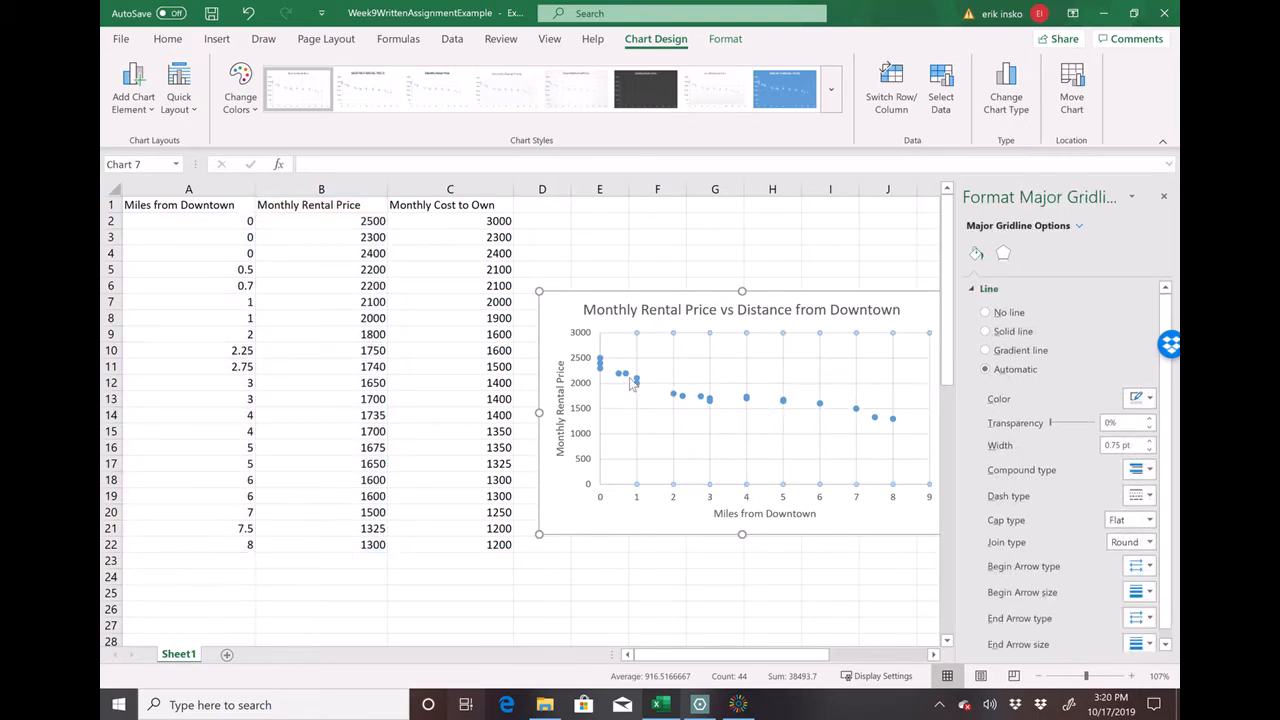
pyautogui.click(633, 384)
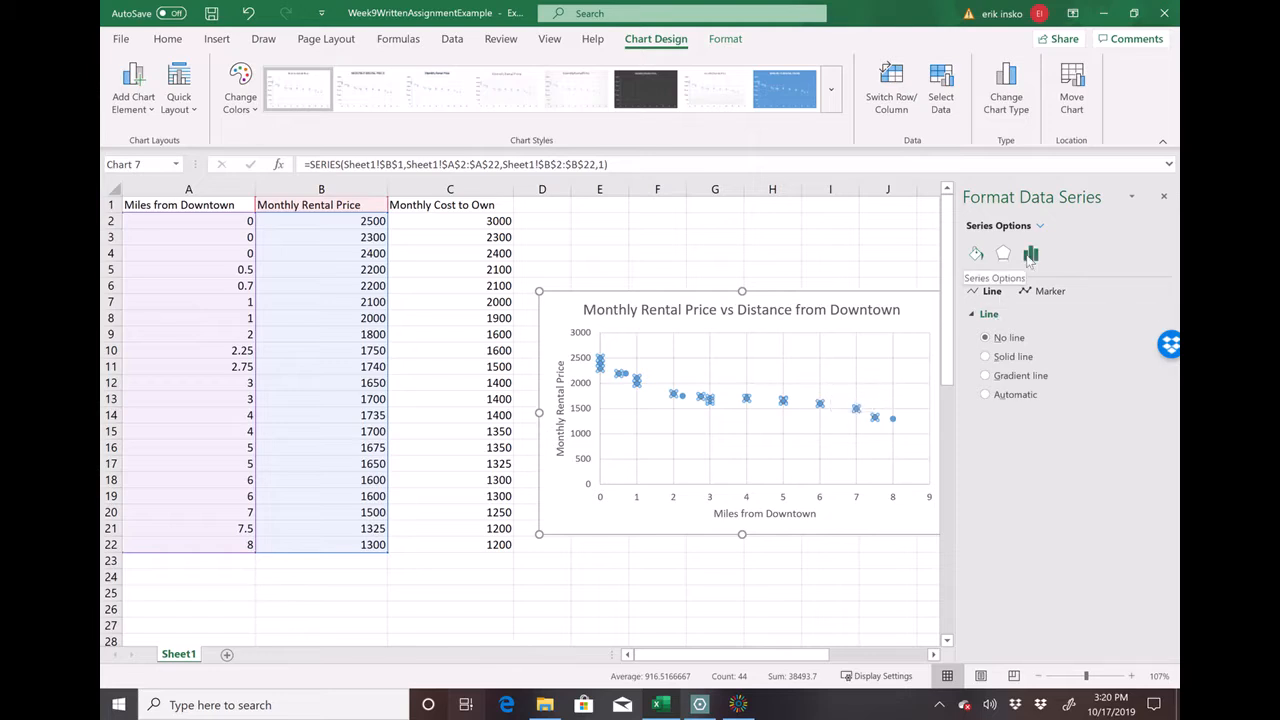
pyautogui.click(918, 290)
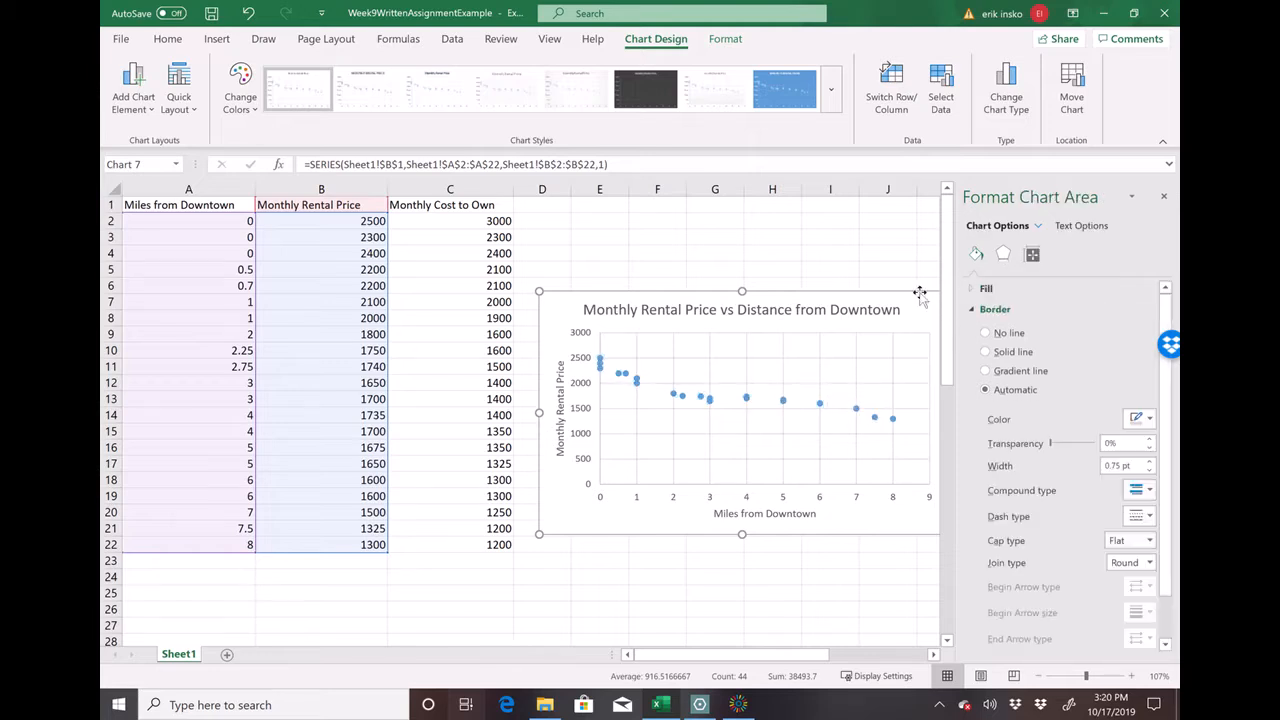
pyautogui.moveTo(918, 291); pyautogui.dragTo(860, 313)
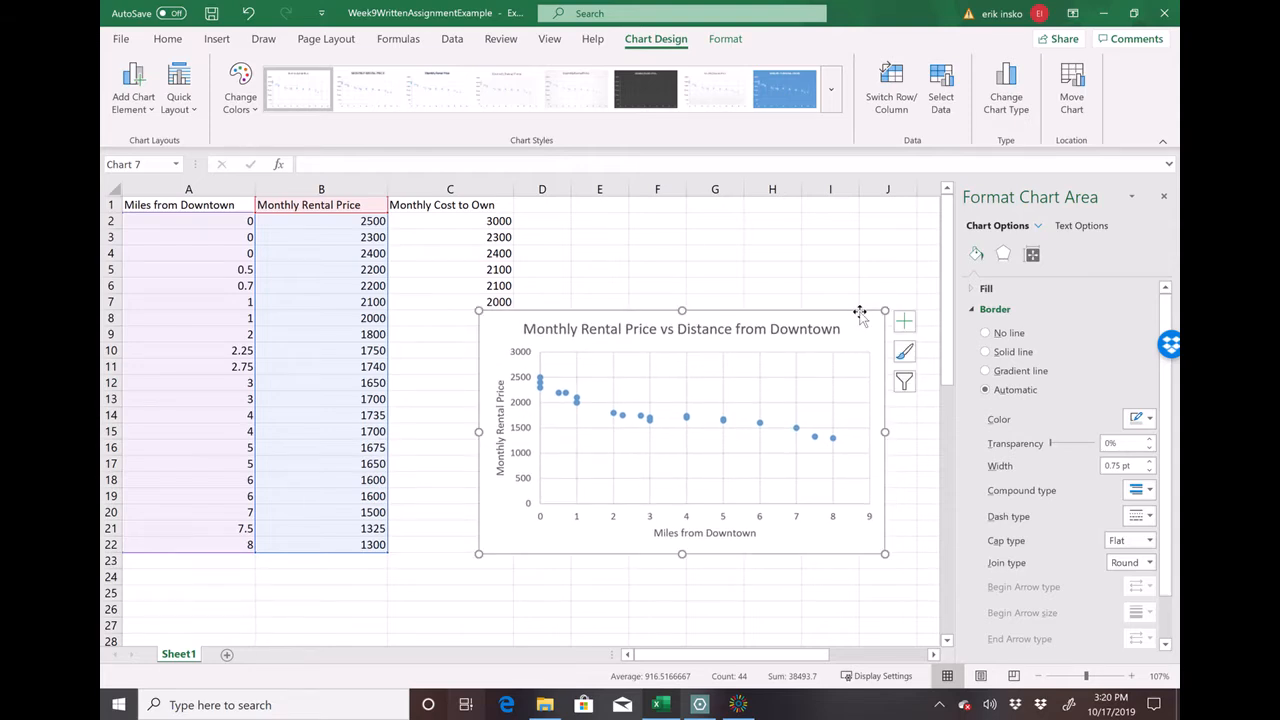
# Add a trendline to the scatter chart and set its type to Polynomial of order 2
pyautogui.click(903, 322)
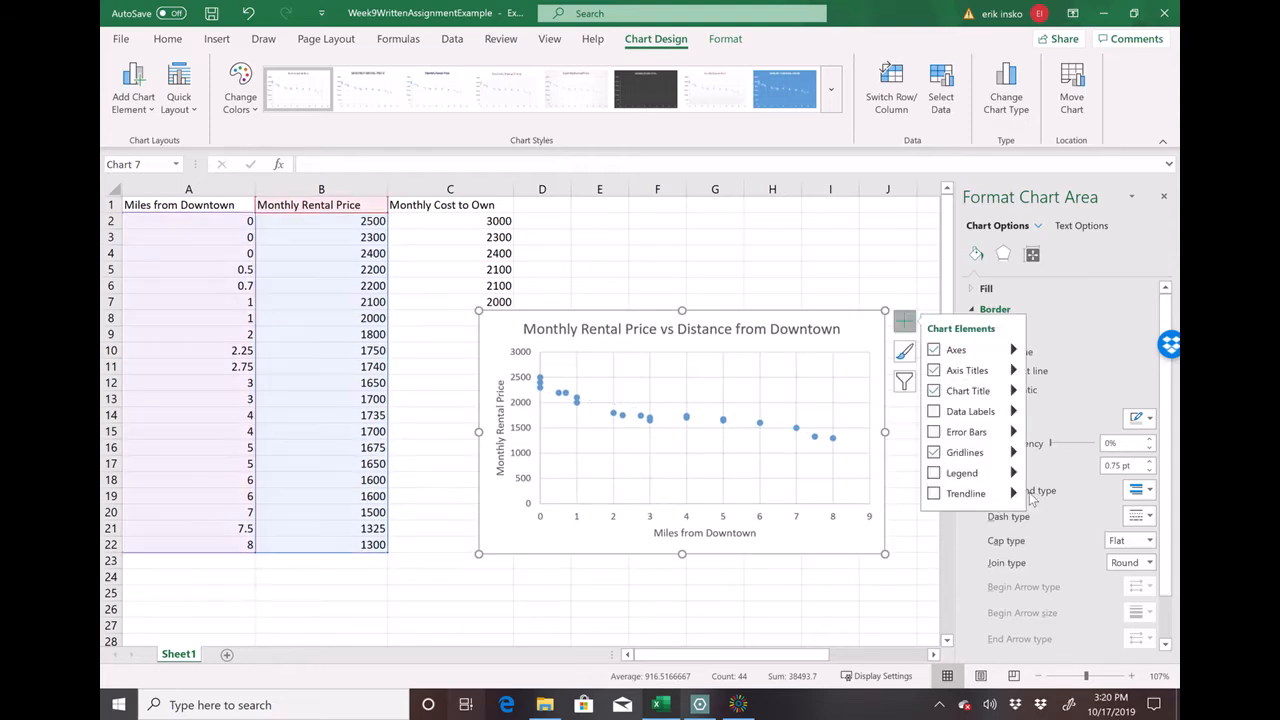
pyautogui.click(1014, 494)
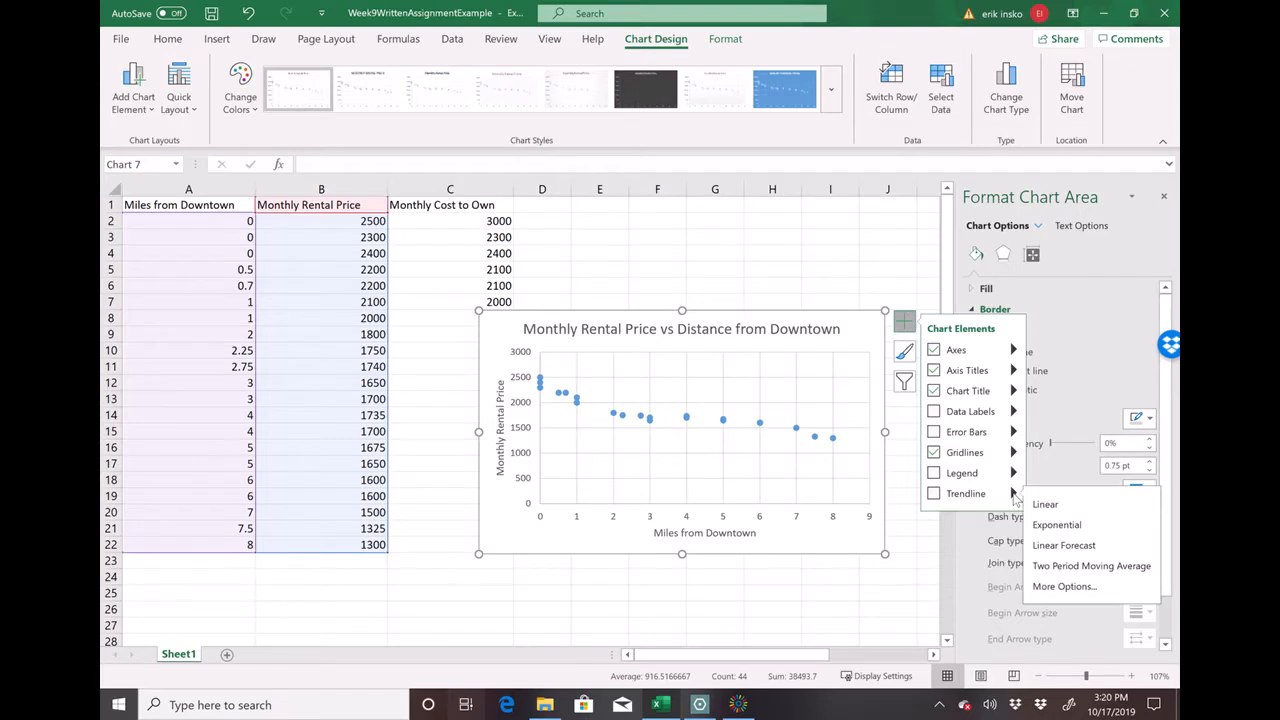
pyautogui.click(1065, 590)
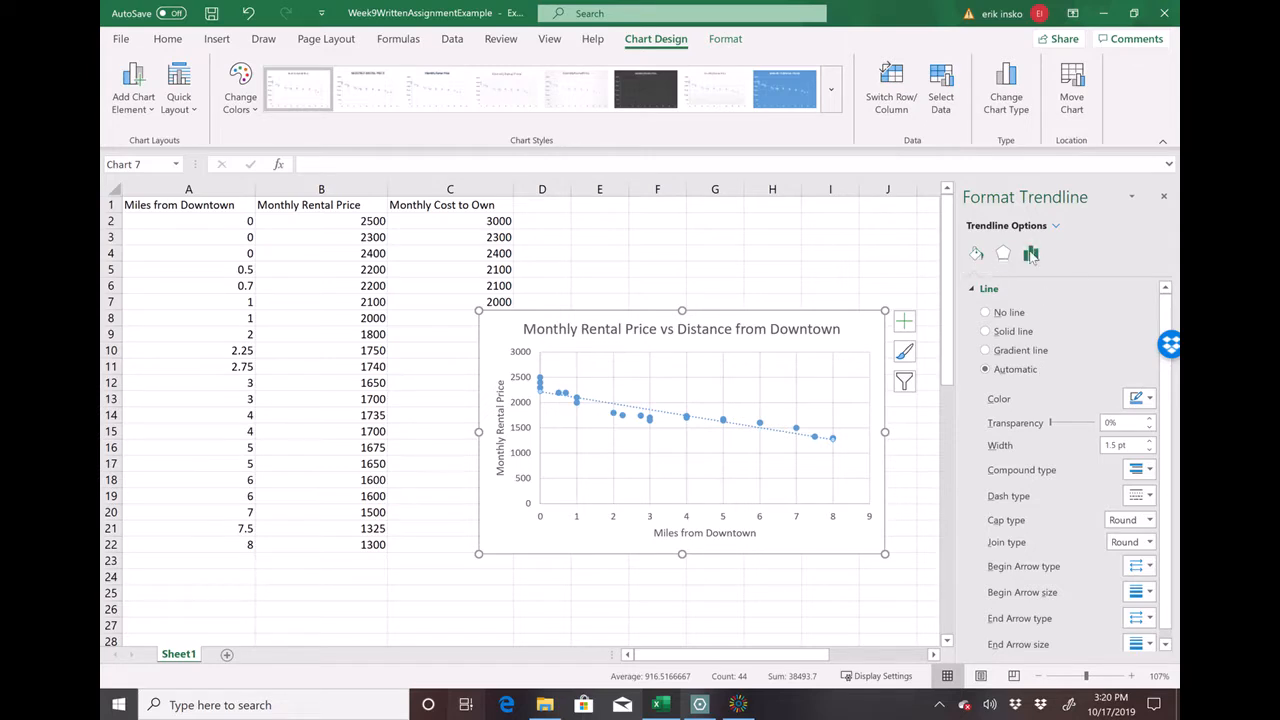
pyautogui.click(1031, 254)
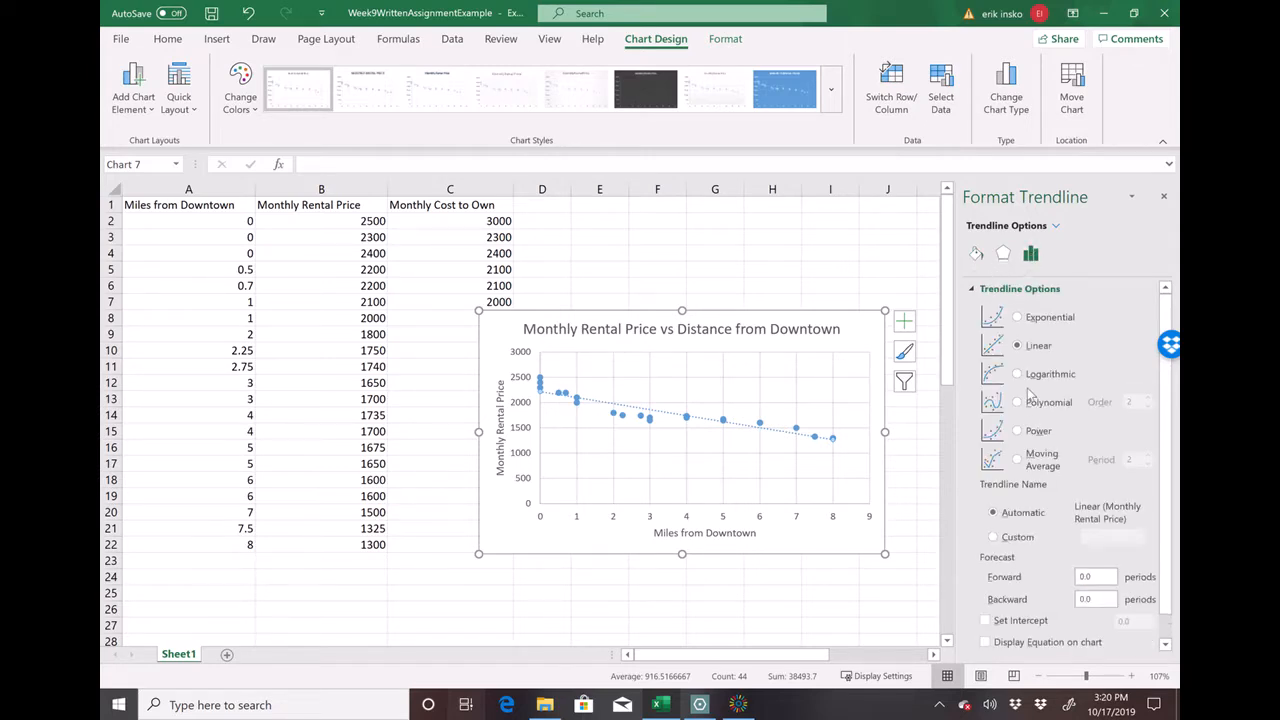
pyautogui.click(1046, 410)
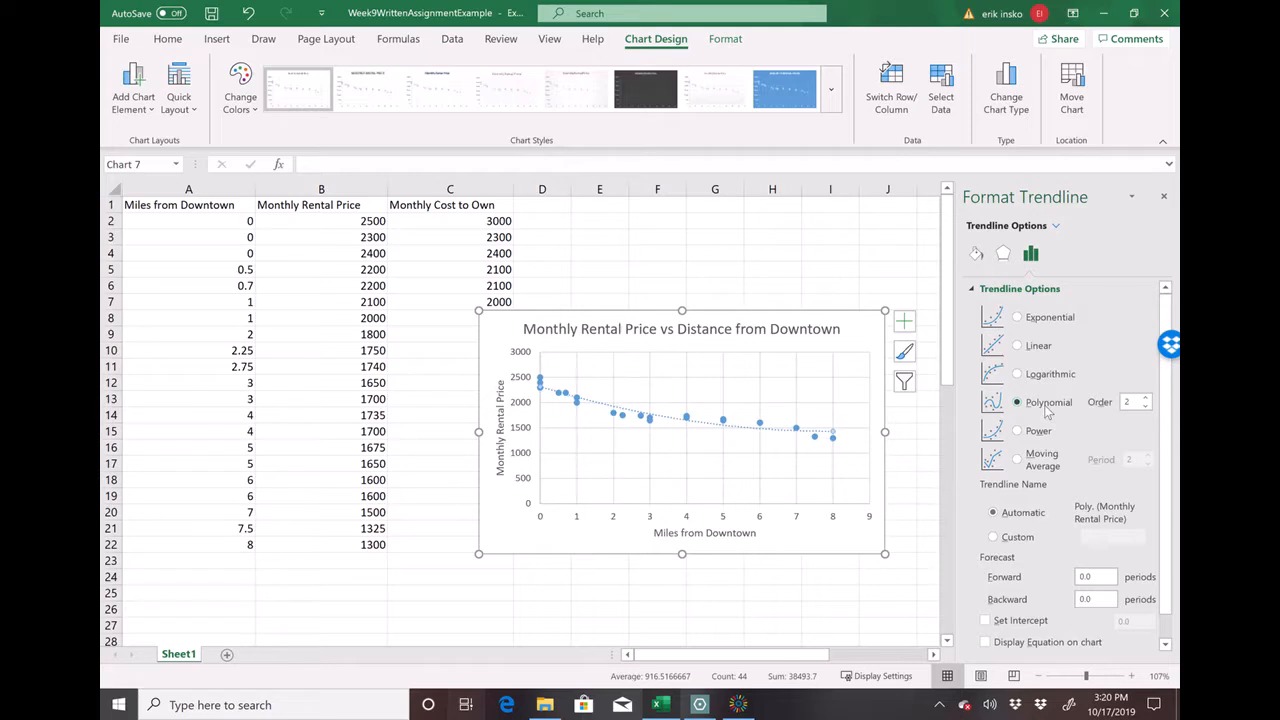
# Display the trendline's equation and R-squared value on the chart and move their label to the empty upper-right part of the plot
pyautogui.scroll(-1, 1057, 581)
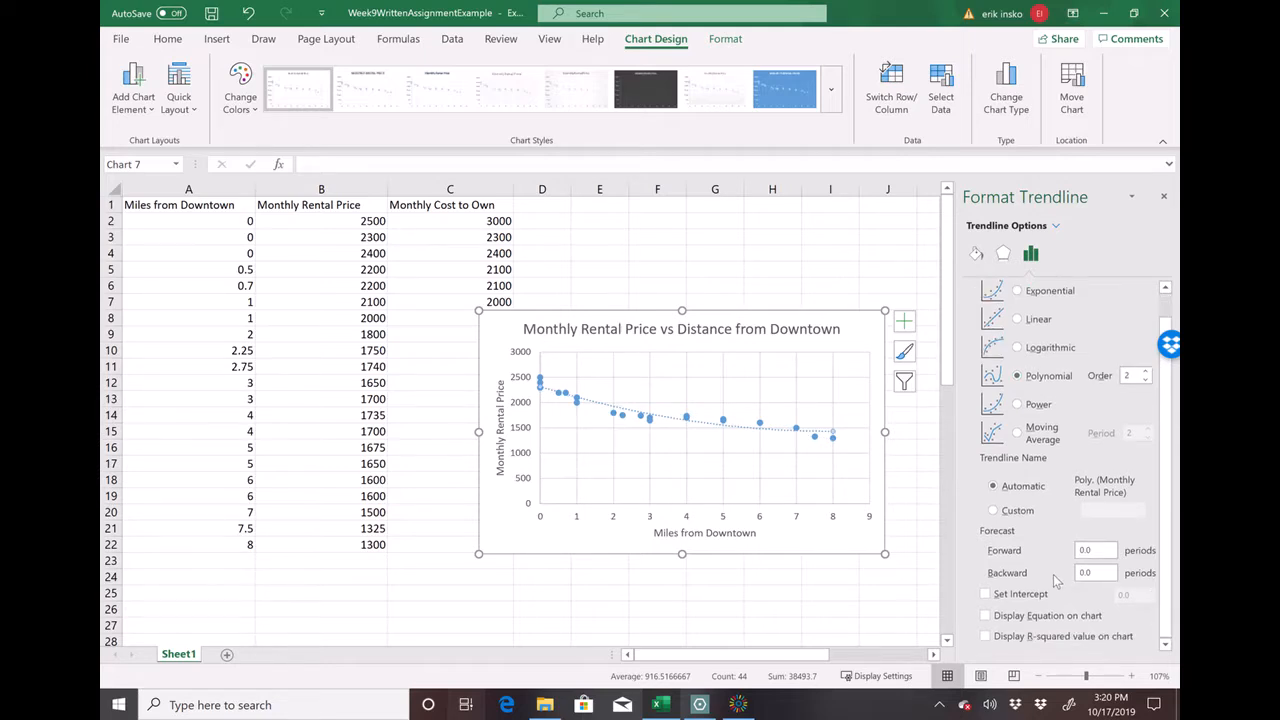
pyautogui.click(1055, 618)
pyautogui.click(1050, 635)
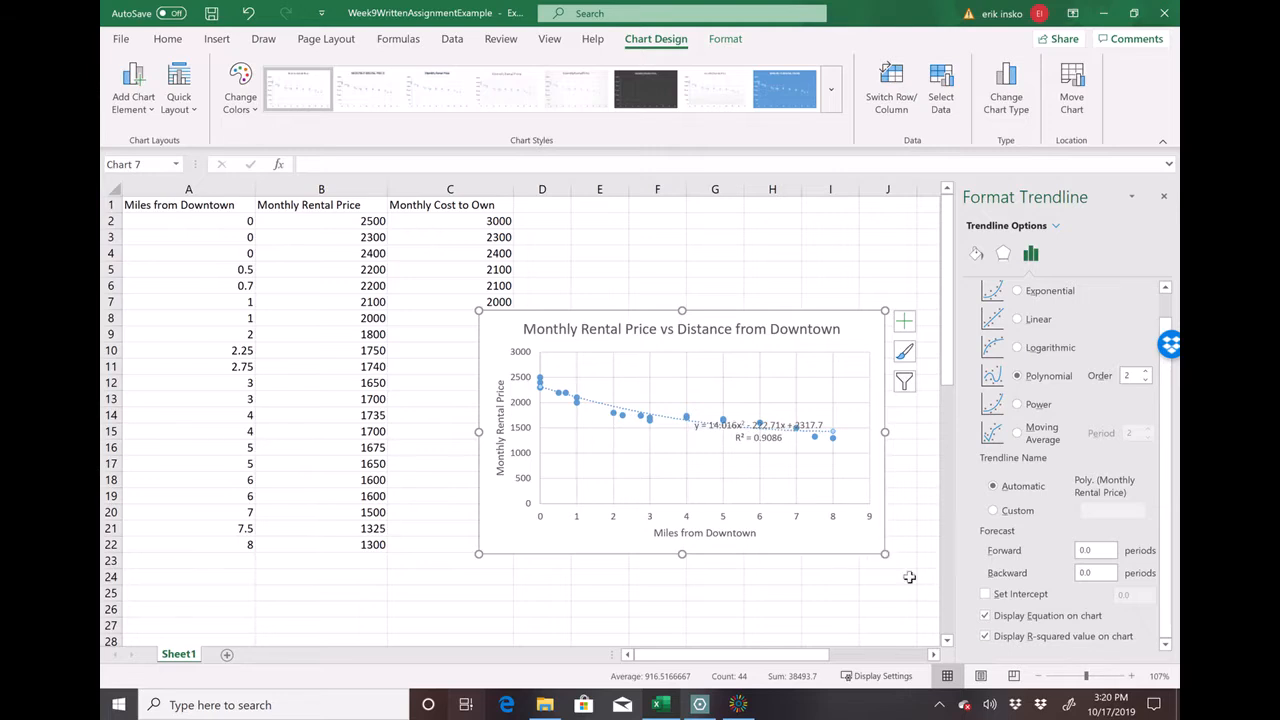
pyautogui.click(757, 428)
pyautogui.moveTo(757, 428); pyautogui.dragTo(794, 370)
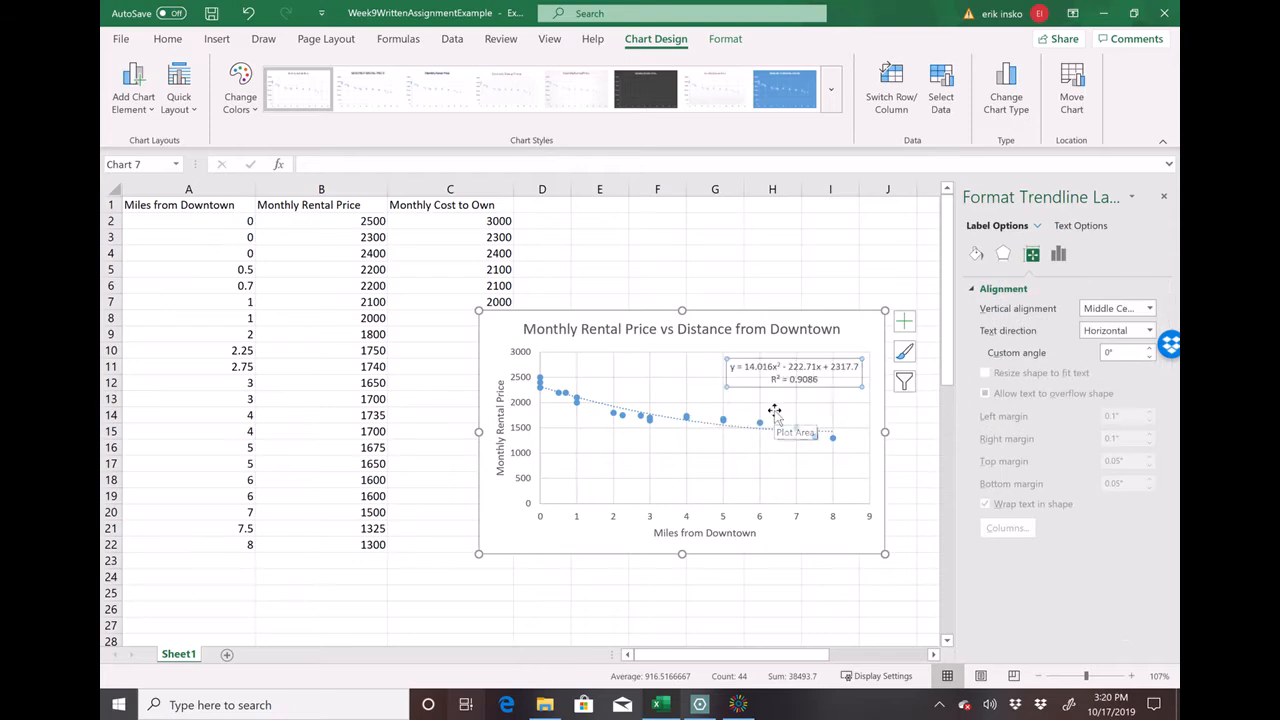
pyautogui.click(828, 385)
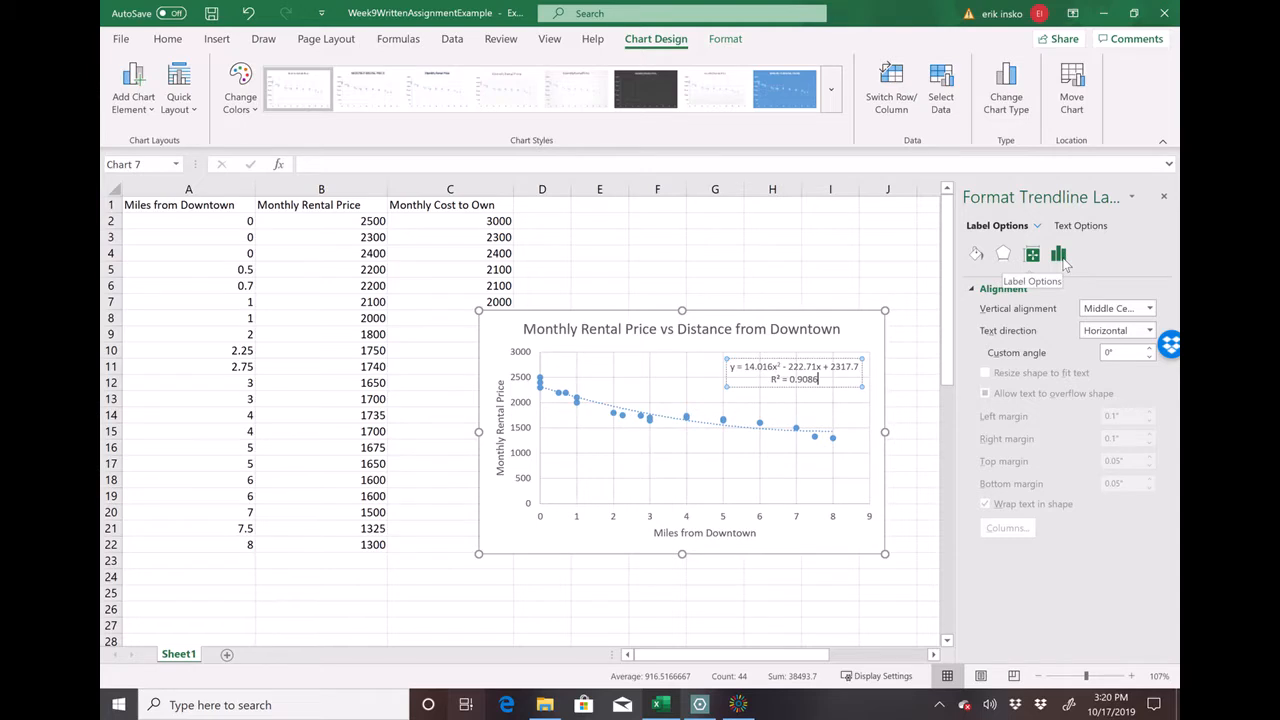
# Format the scatter chart's trendline as a solid red line with the continuous dash type
pyautogui.click(738, 436)
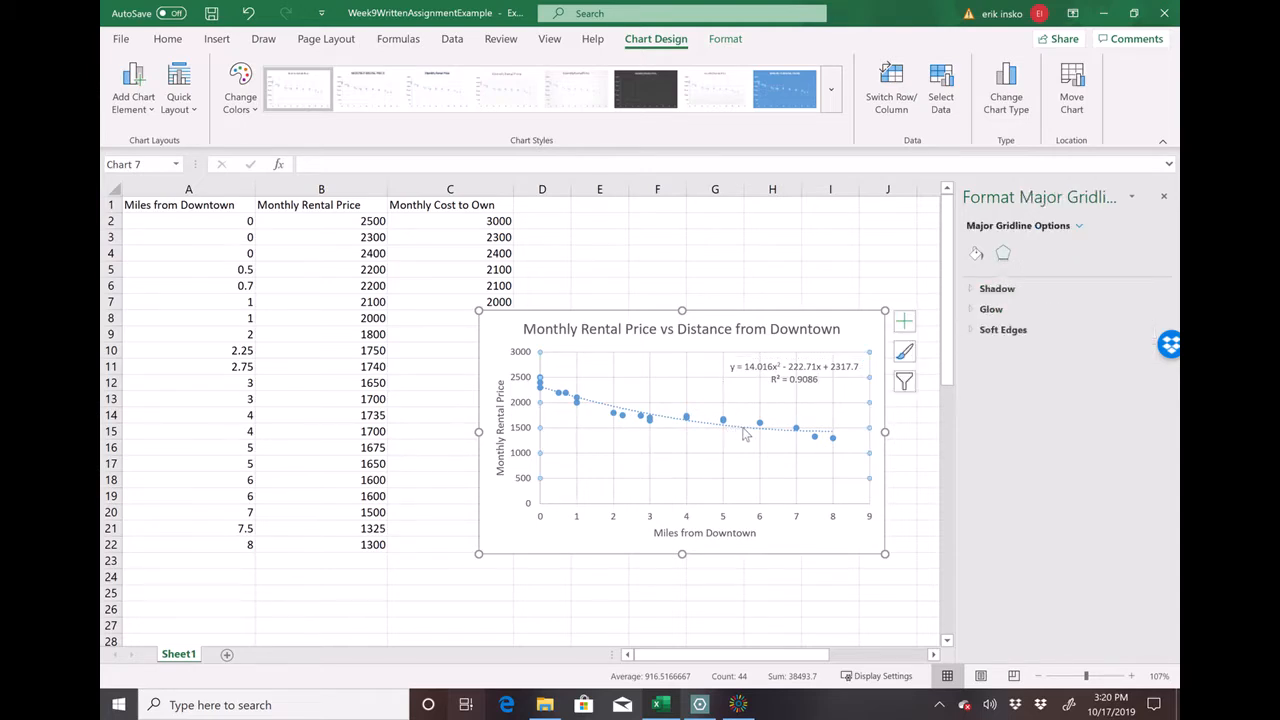
pyautogui.click(745, 433)
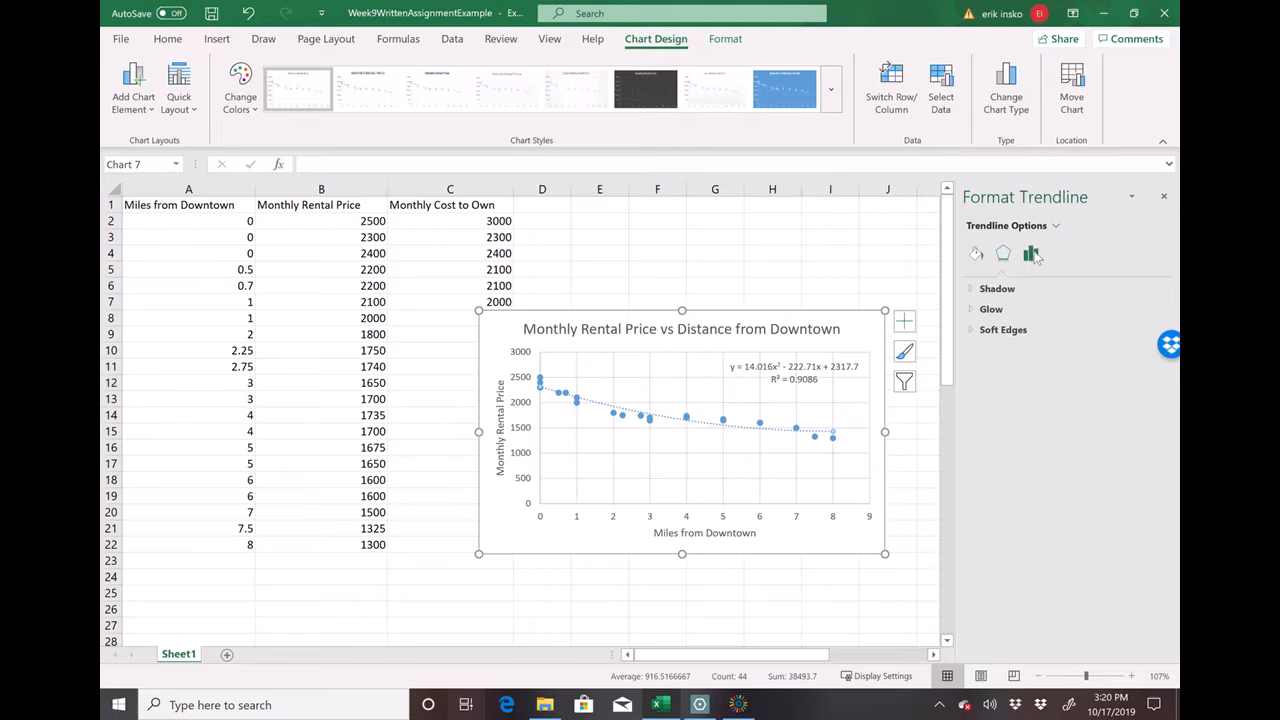
pyautogui.click(975, 256)
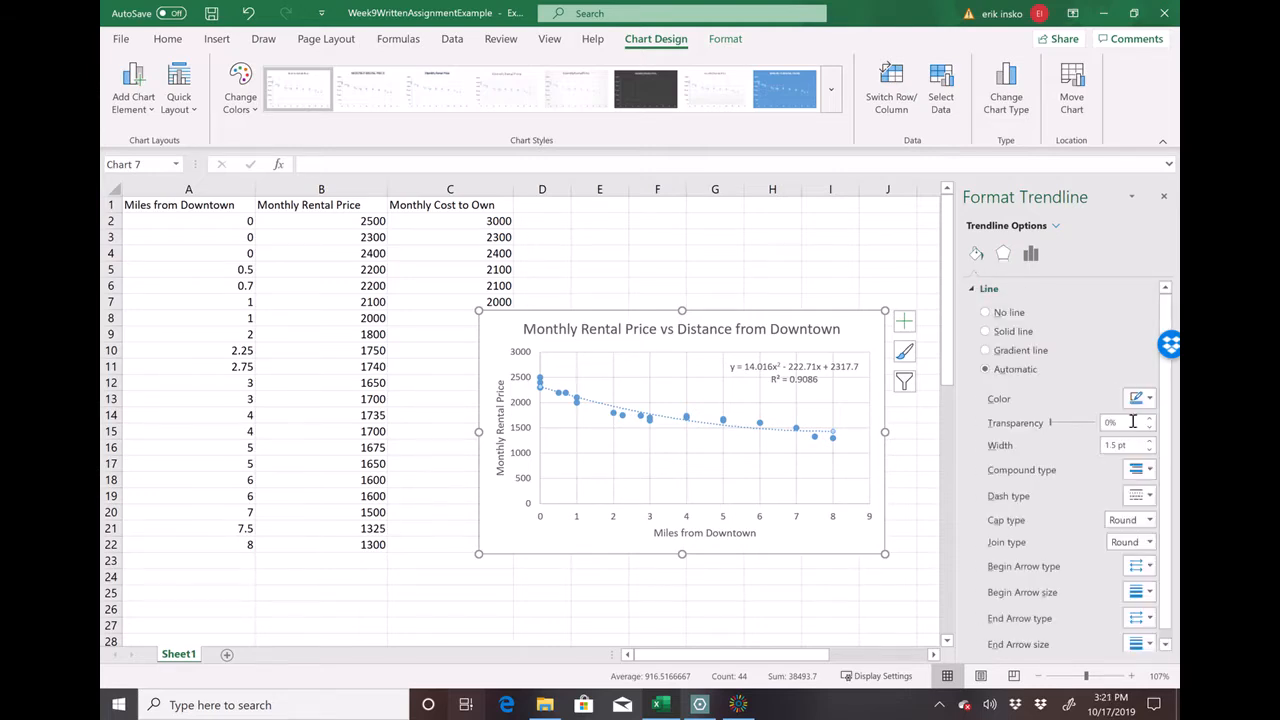
pyautogui.click(1140, 398)
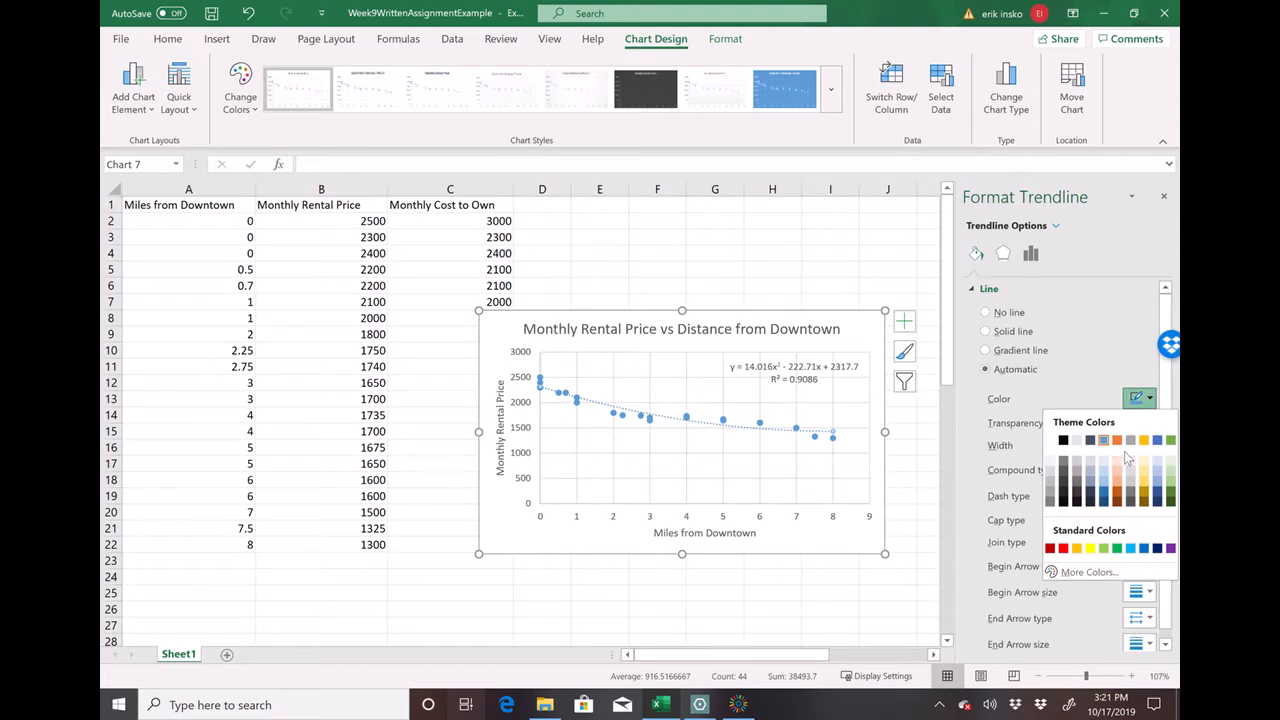
pyautogui.click(1063, 550)
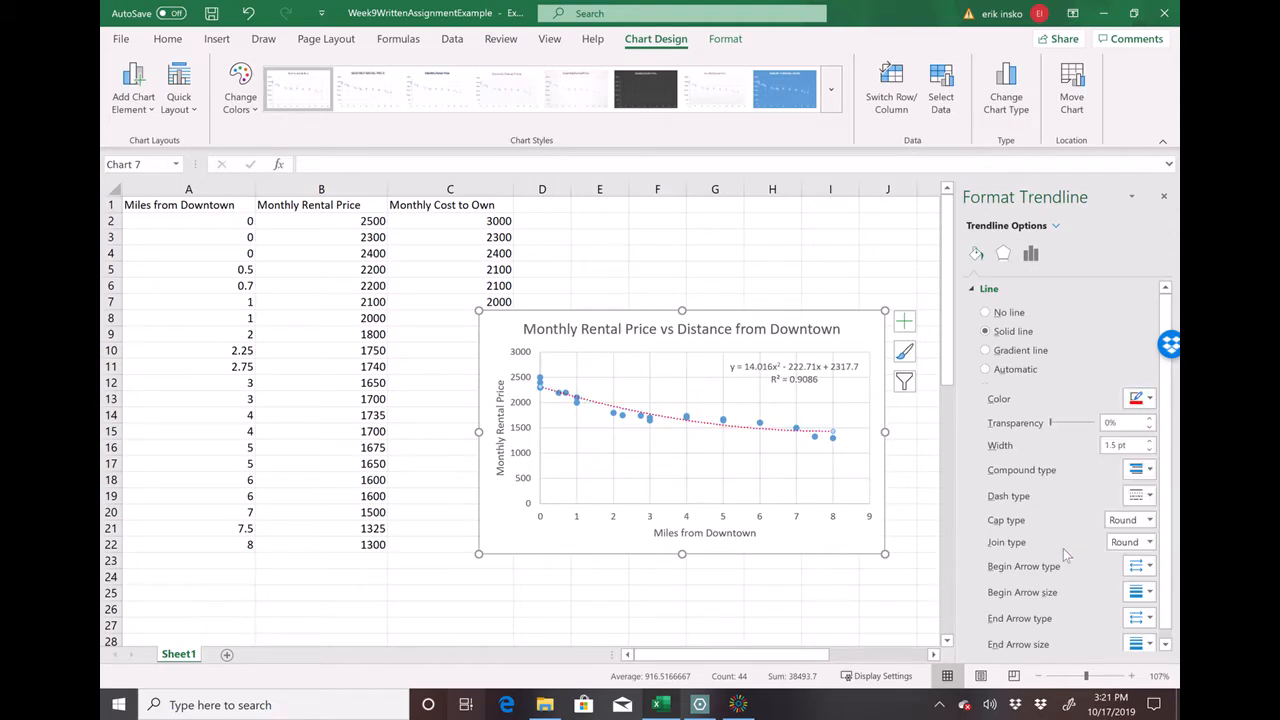
pyautogui.click(1148, 496)
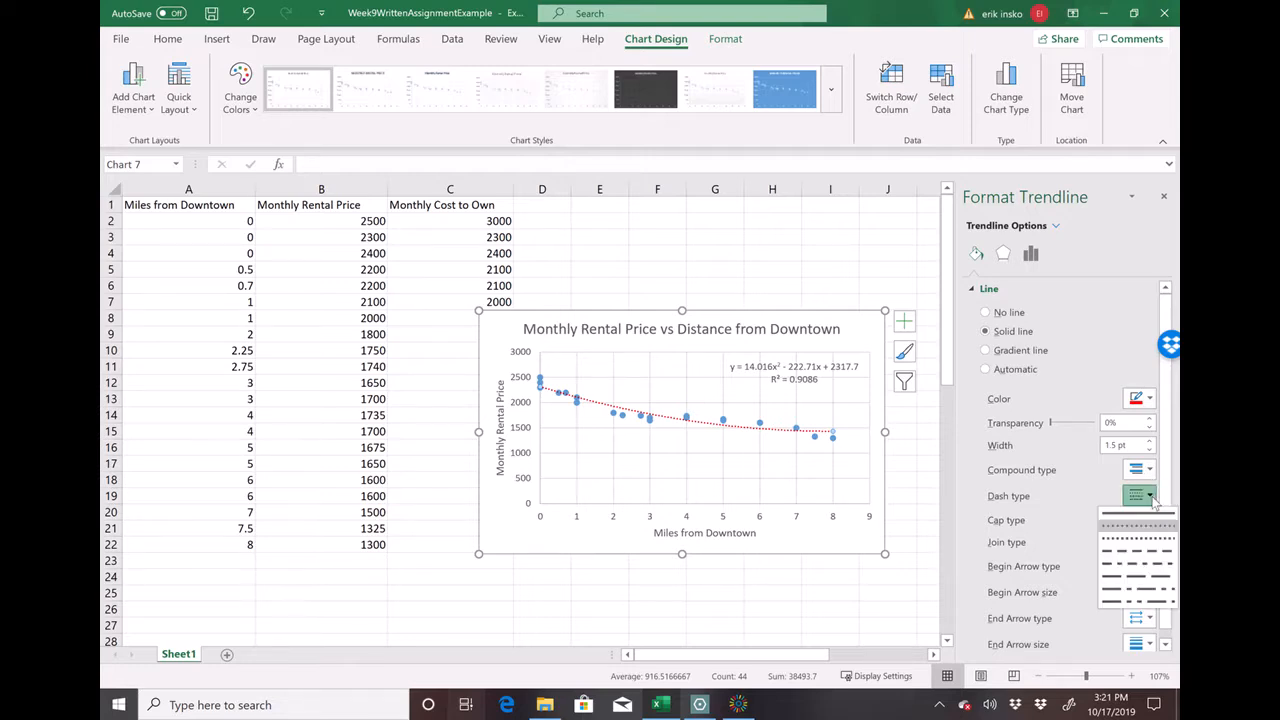
pyautogui.click(1140, 516)
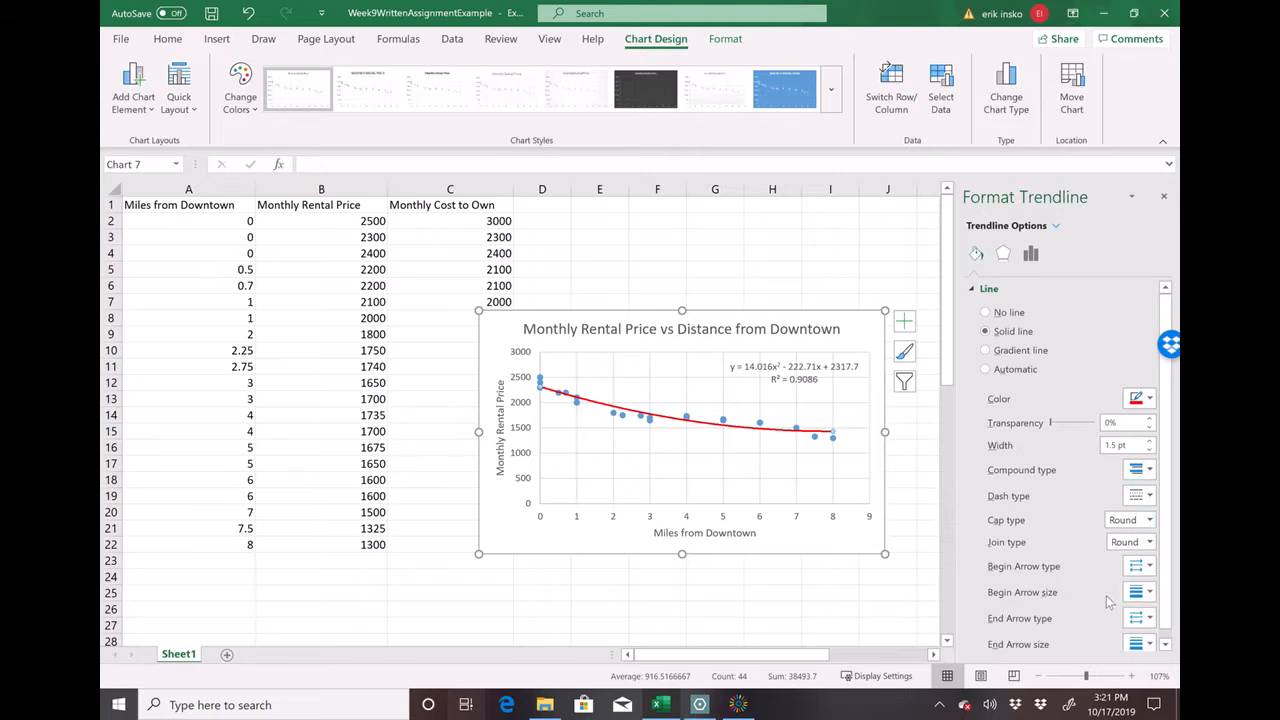
pyautogui.scroll(-1, 1108, 601)
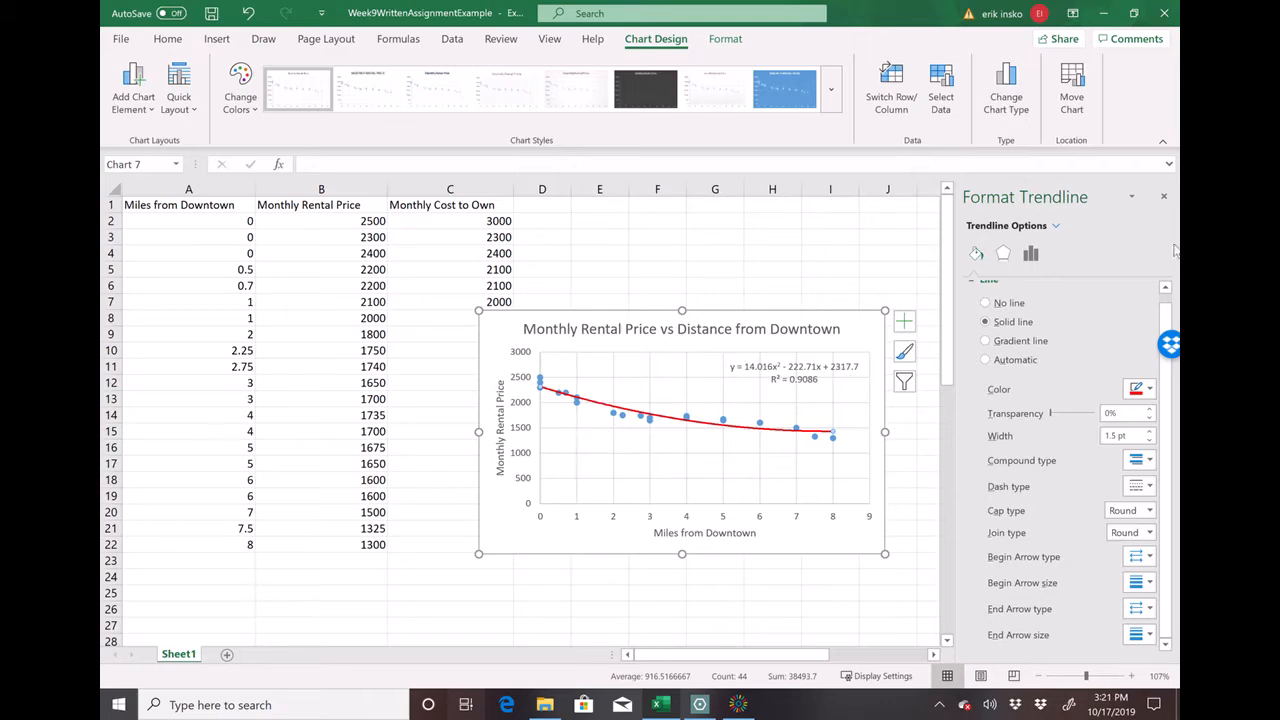
# Compare polynomial orders 2, 3 and 4 for the trendline and keep order 3
pyautogui.click(1030, 254)
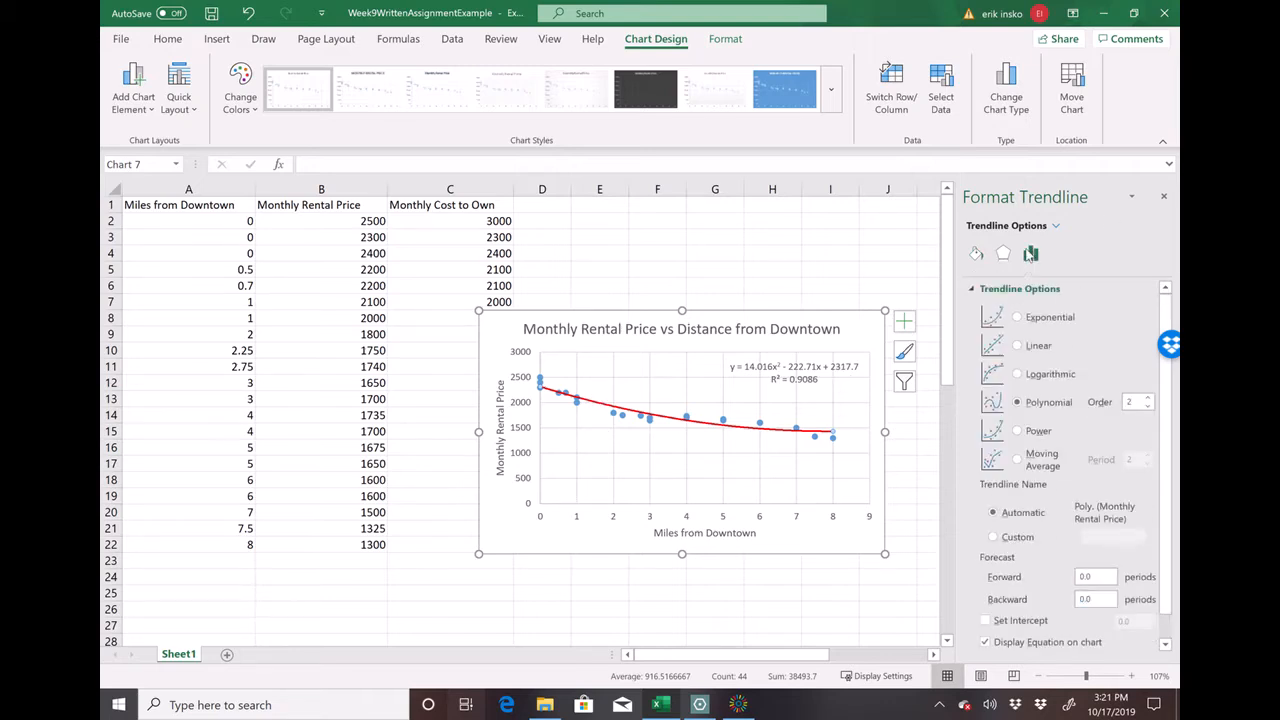
pyautogui.scroll(-1, 1108, 511)
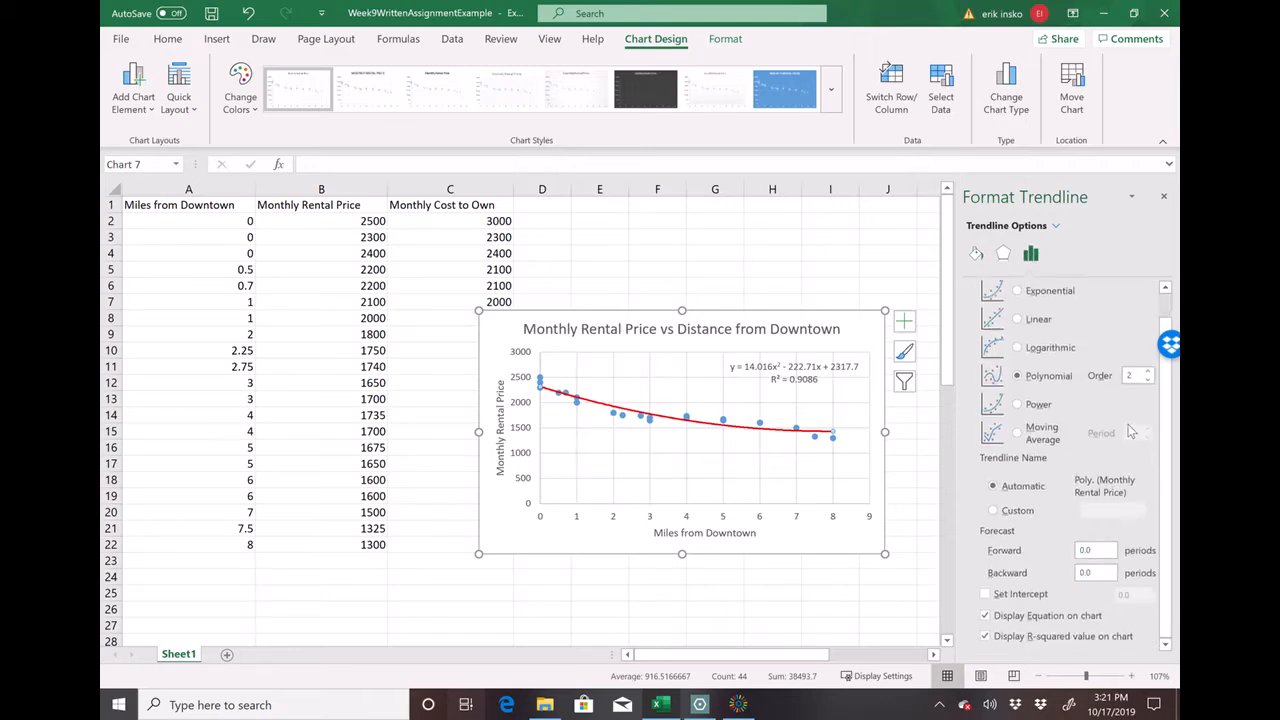
pyautogui.click(1148, 372)
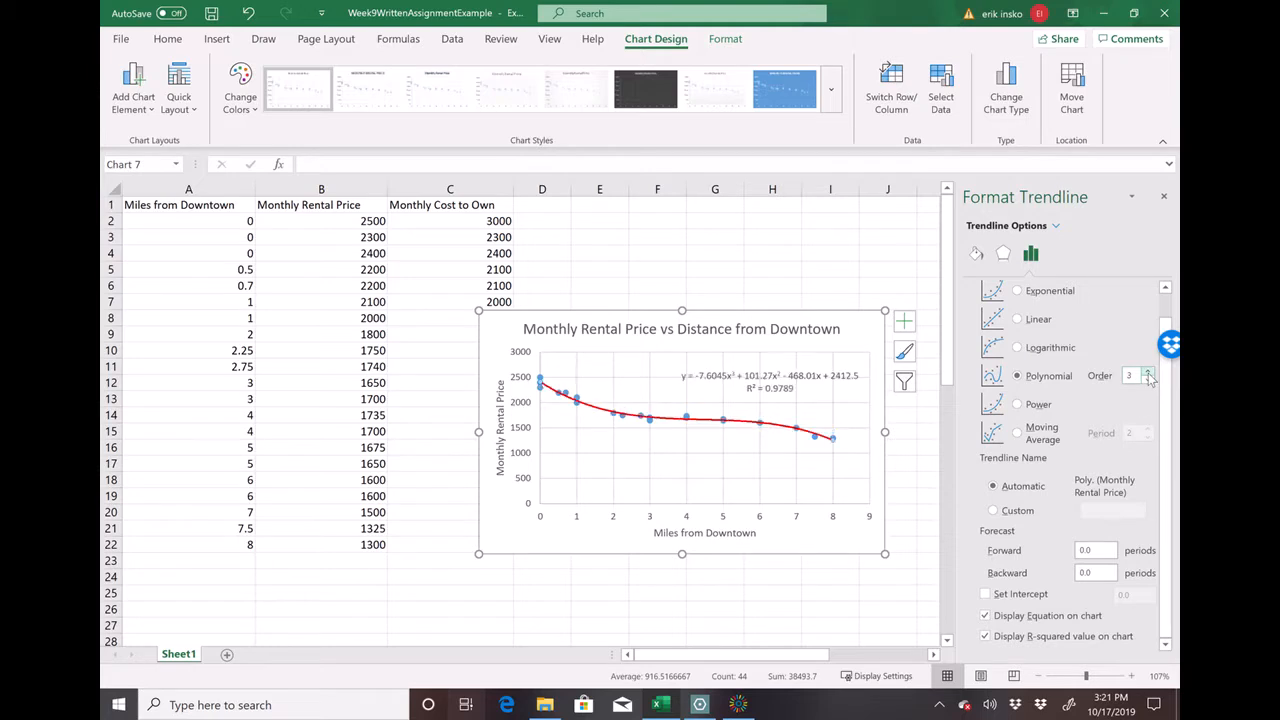
pyautogui.click(1148, 380)
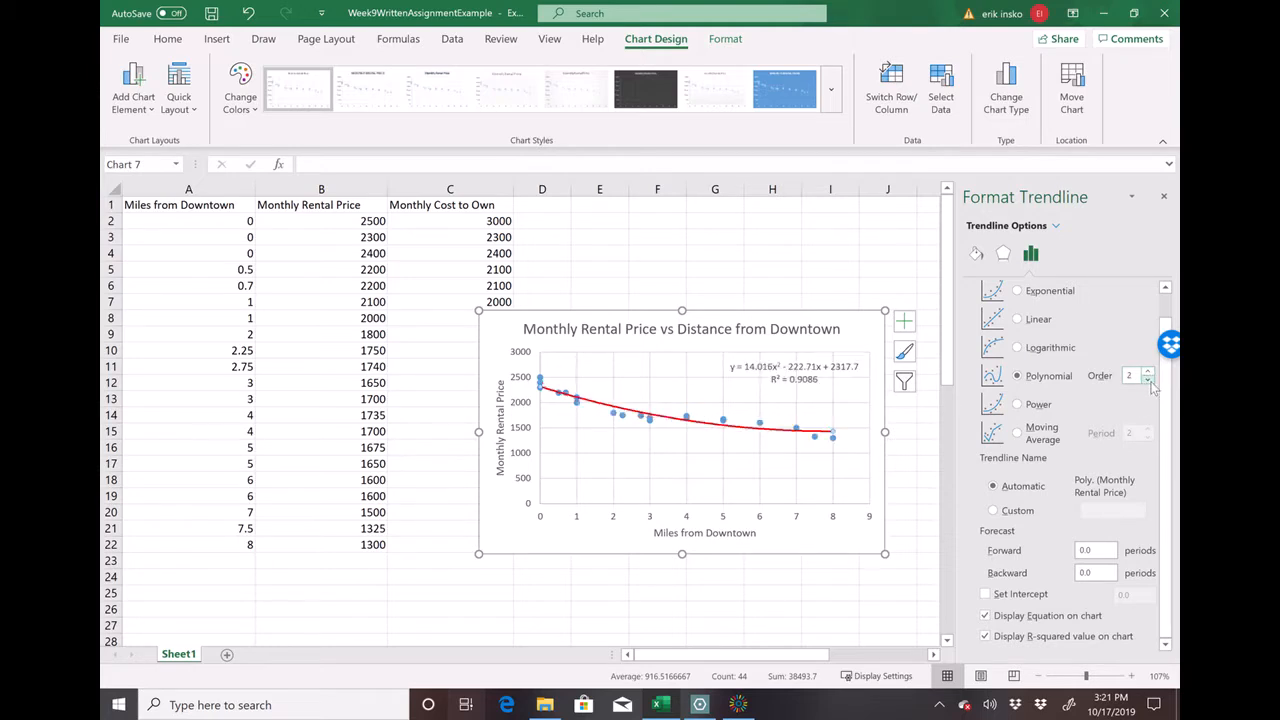
pyautogui.click(1150, 371)
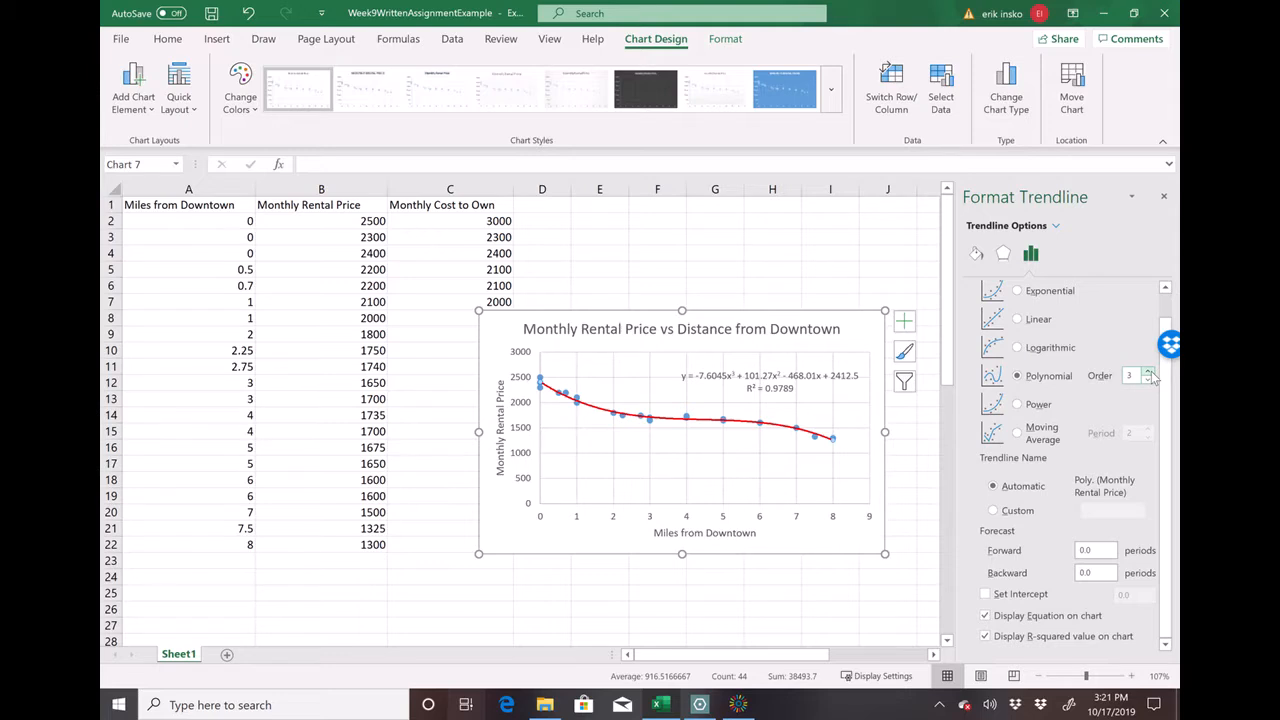
pyautogui.click(1150, 371)
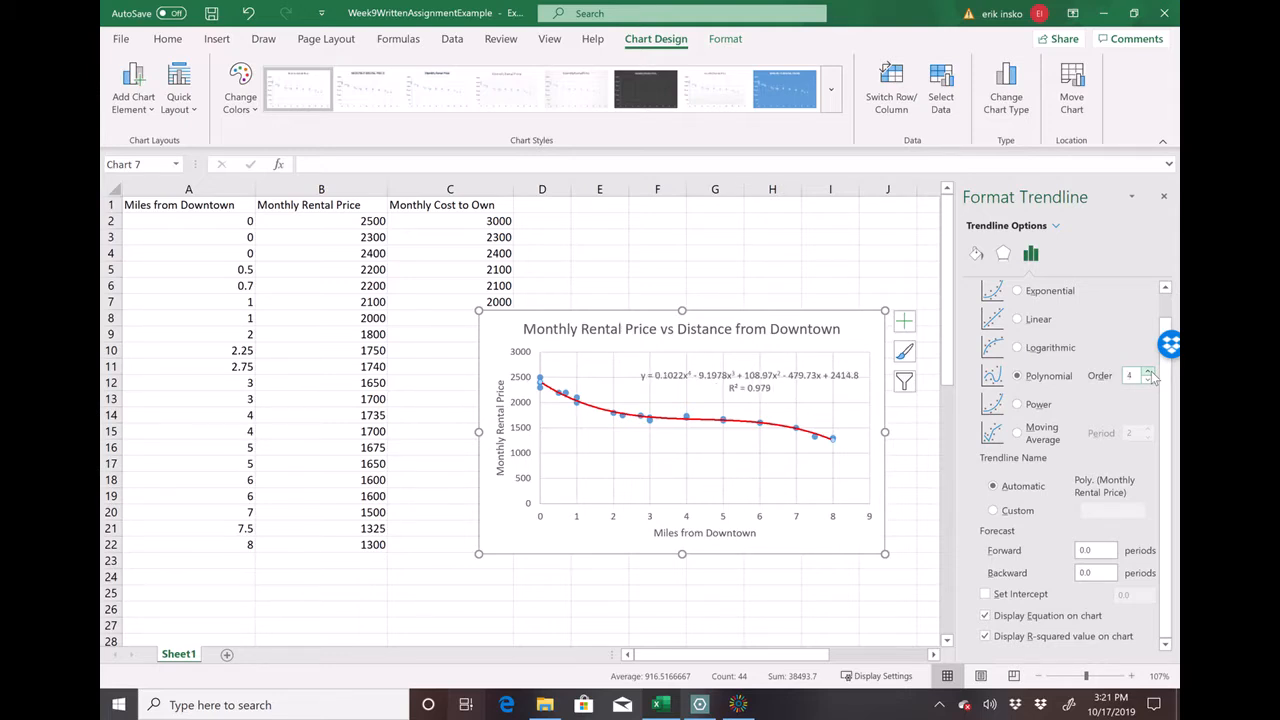
pyautogui.click(1149, 379)
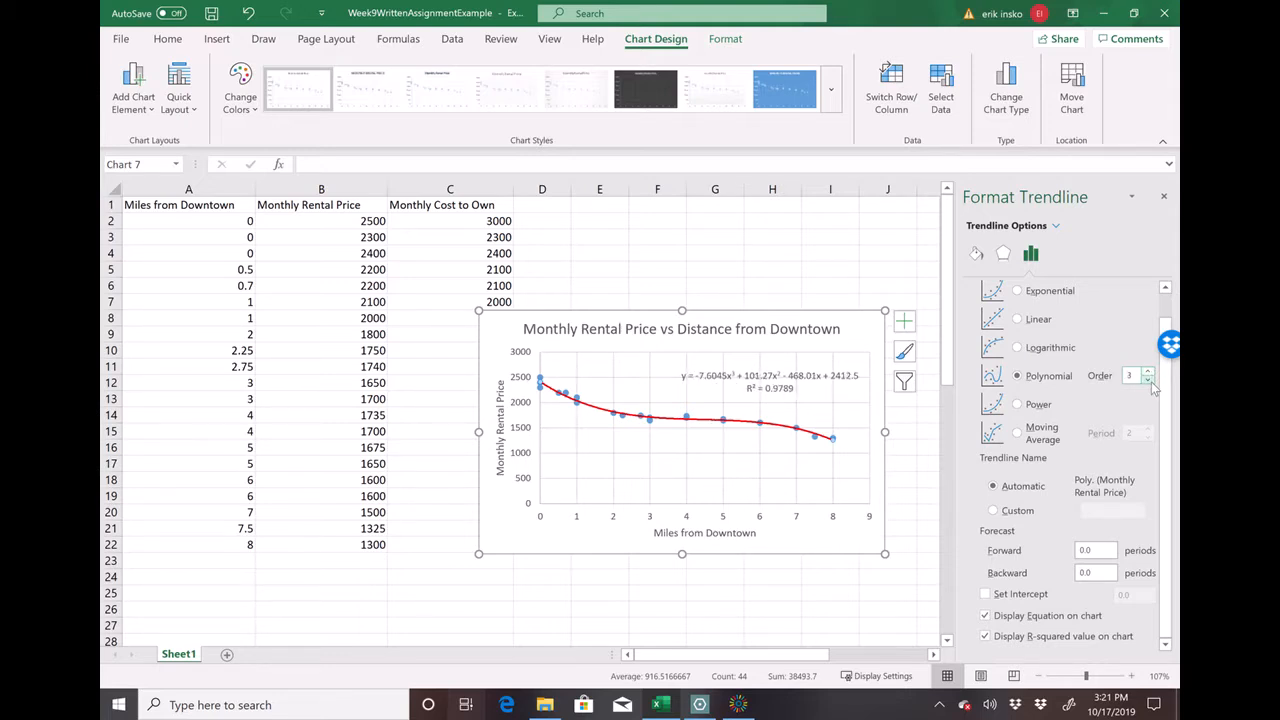
# Copy the full equation line from the trendline label, leaving out the R-squared line
pyautogui.click(693, 376)
pyautogui.click(685, 376)
pyautogui.hotkey('shift', 'Right')
pyautogui.hotkey('shift', 'Right')
pyautogui.hotkey('shift', 'Right')
pyautogui.hotkey('shift', 'Right')
pyautogui.hotkey('shift', 'Right')
pyautogui.hotkey('shift', 'Right')
pyautogui.hotkey('shift', 'Right')
pyautogui.hotkey('shift', 'Right')
pyautogui.hotkey('shift', 'Right')
pyautogui.hotkey('shift', 'Right')
pyautogui.hotkey('shift', 'Right')
pyautogui.hotkey('shift', 'Right')
pyautogui.hotkey('shift', 'Right')
pyautogui.hotkey('shift', 'Right')
pyautogui.hotkey('shift', 'Right')
pyautogui.hotkey('shift', 'Right')
pyautogui.hotkey('shift', 'Right')
pyautogui.hotkey('shift', 'Right')
pyautogui.hotkey('shift', 'Right')
pyautogui.hotkey('shift', 'Right')
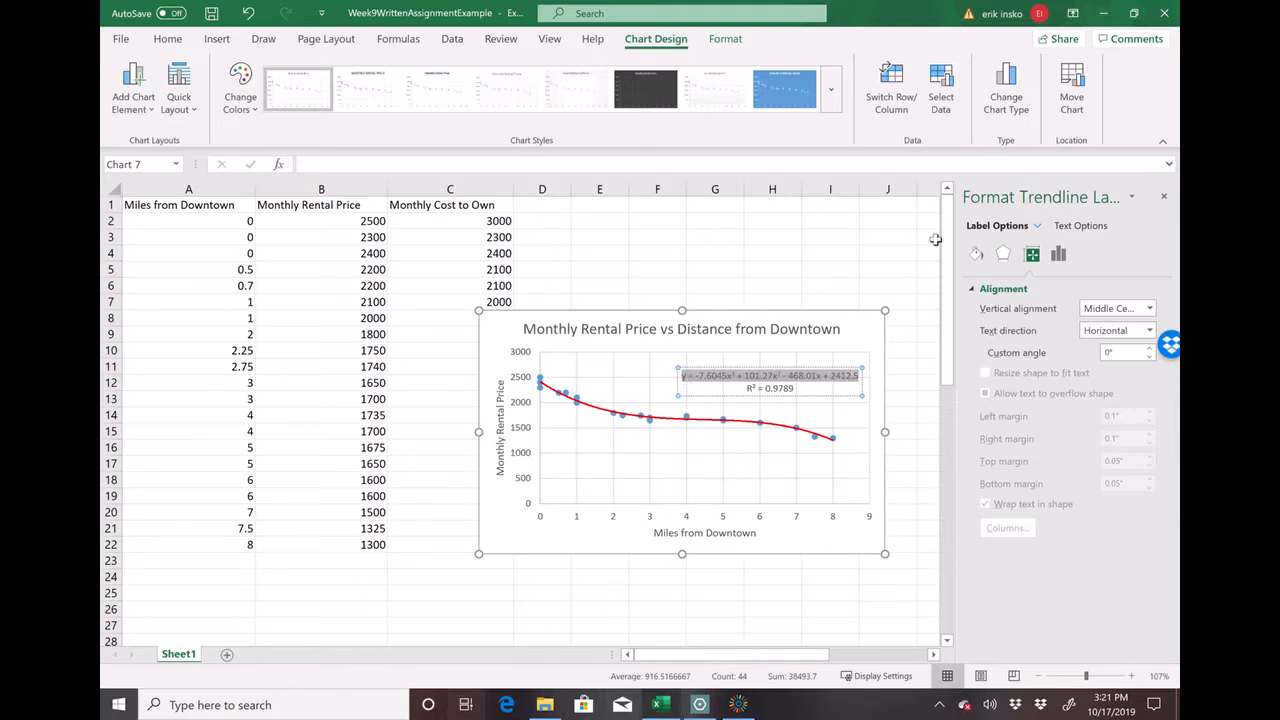
# Minimize Excel, open Google Chrome from the desktop and load desmos.com/calculator
pyautogui.click(1103, 13)
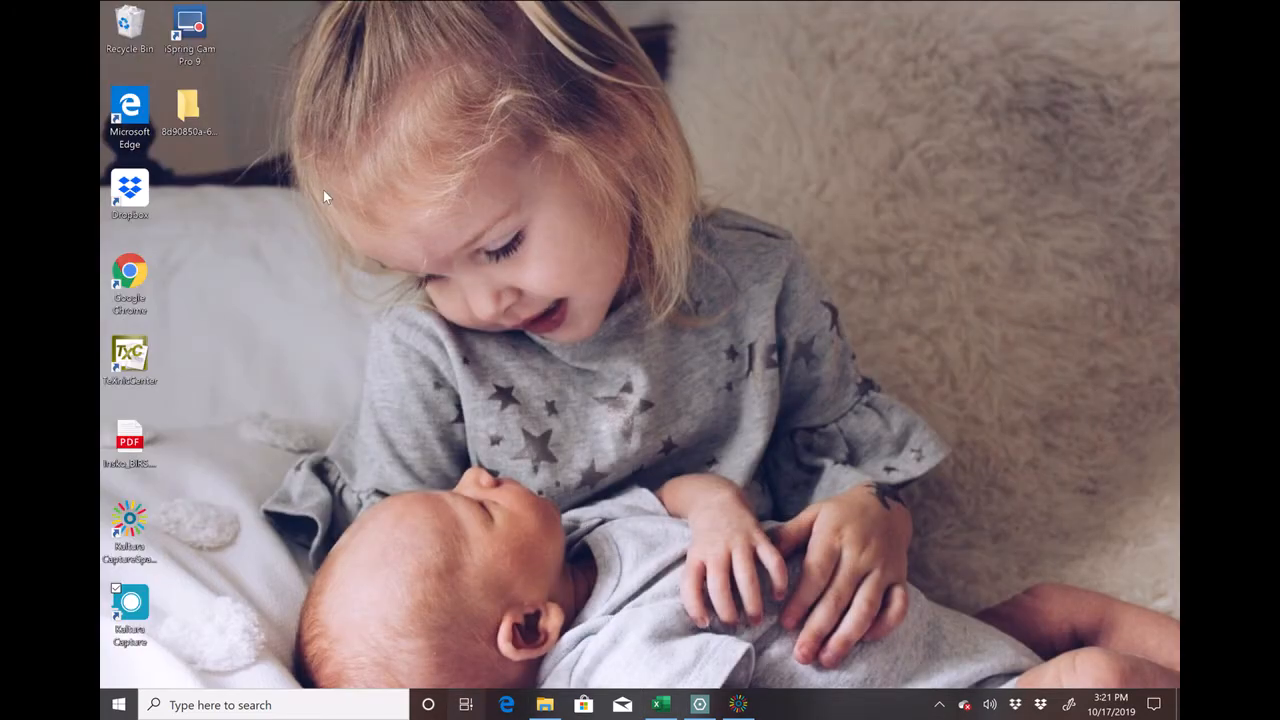
pyautogui.doubleClick(128, 280)
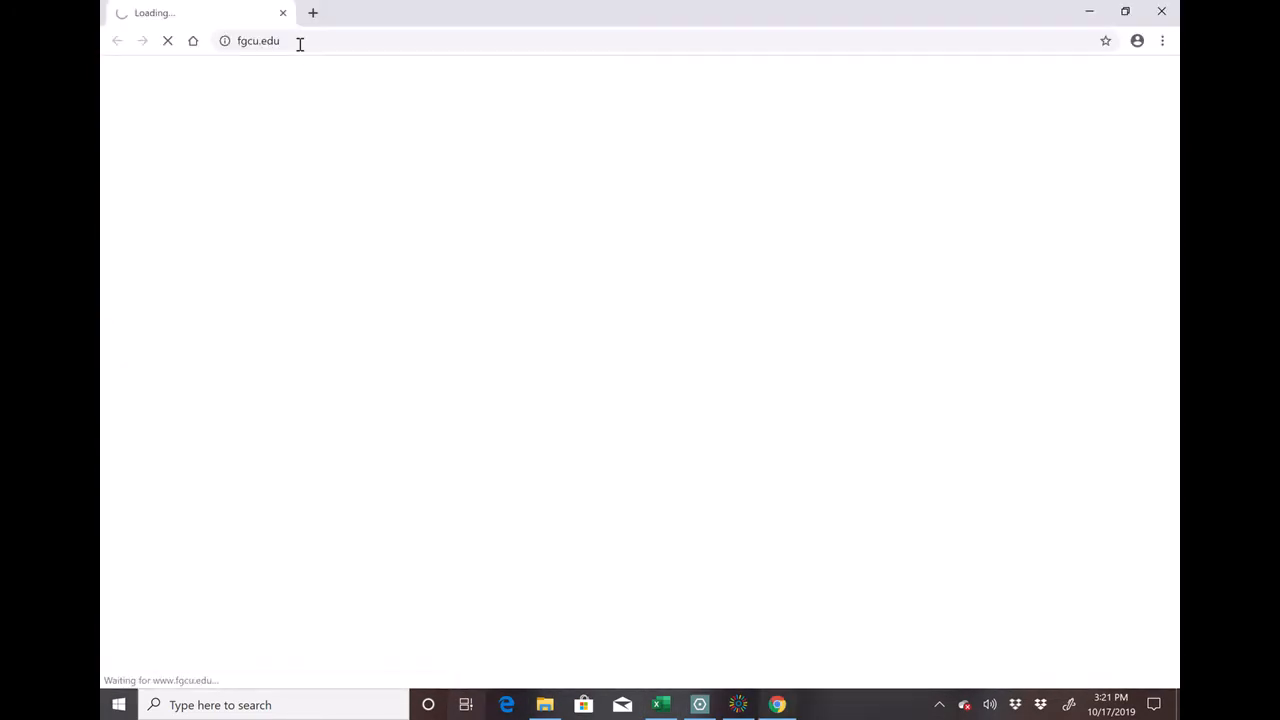
pyautogui.click(314, 40)
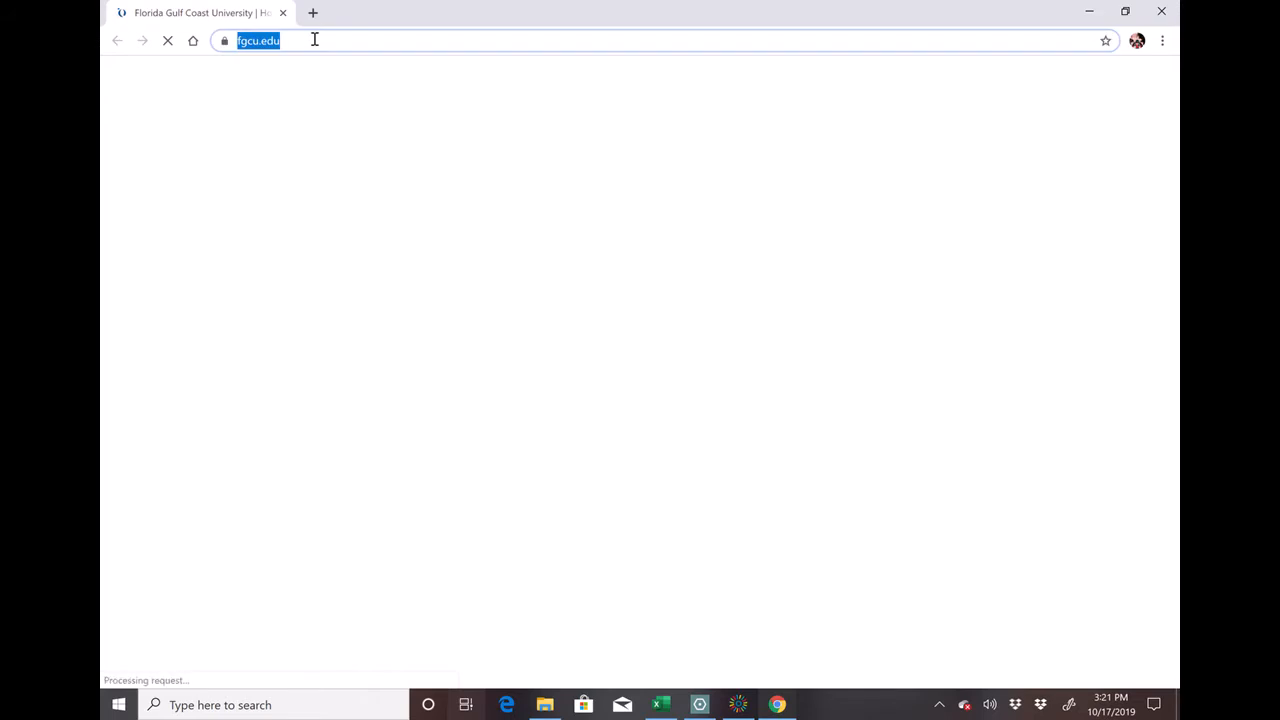
pyautogui.write('desmos.com/calculator')
pyautogui.press('Return')
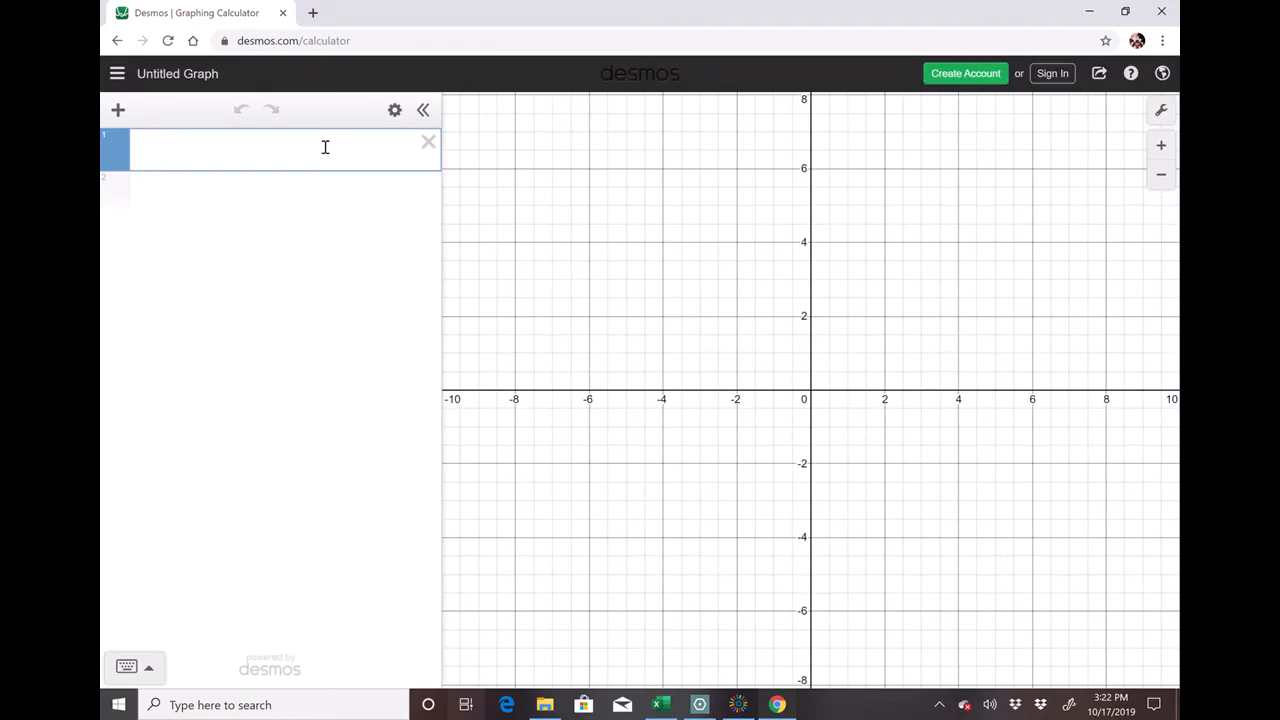
# Paste the copied equation into the first expression and turn the 3 after 7.6045x into an exponent
pyautogui.hotkey('ctrl', 'v')
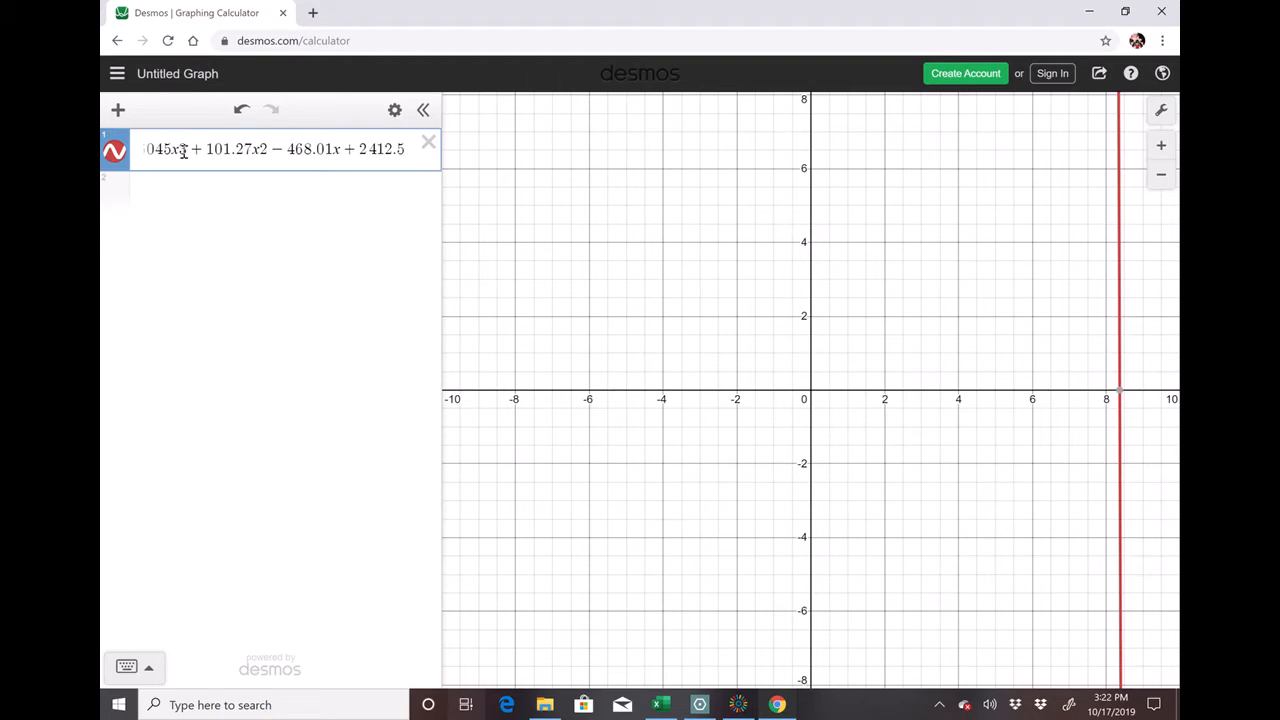
pyautogui.press('Left')
pyautogui.press('Left')
pyautogui.press('Left')
pyautogui.press('Left')
pyautogui.press('Left')
pyautogui.press('Left')
pyautogui.press('Left')
pyautogui.press('Left')
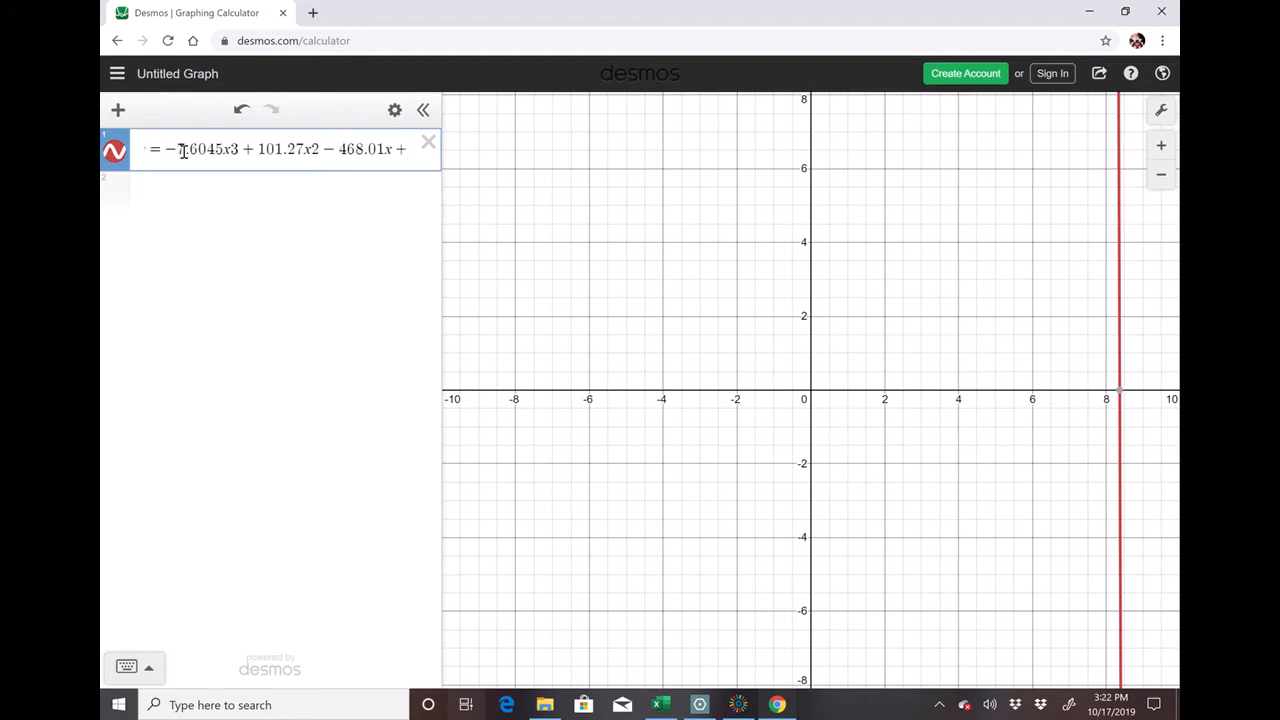
pyautogui.press('Right')
pyautogui.press('Right')
pyautogui.press('Right')
pyautogui.press('BackSpace')
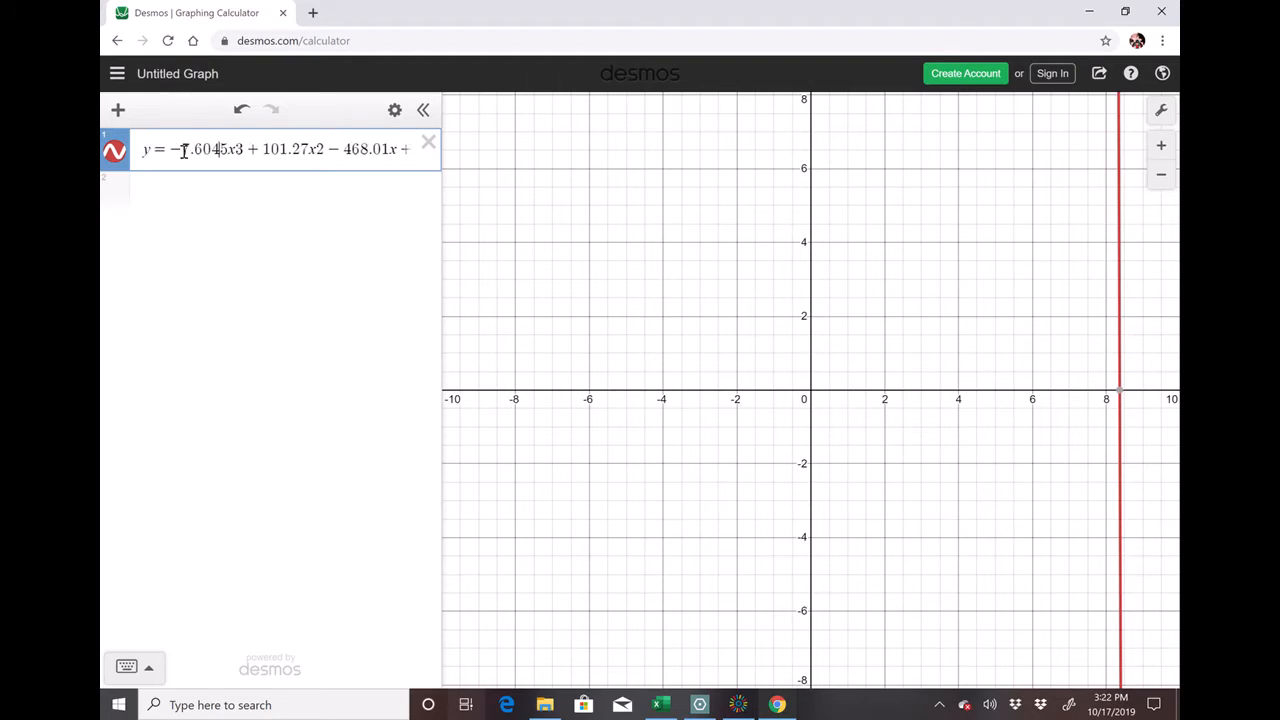
pyautogui.write('^{')
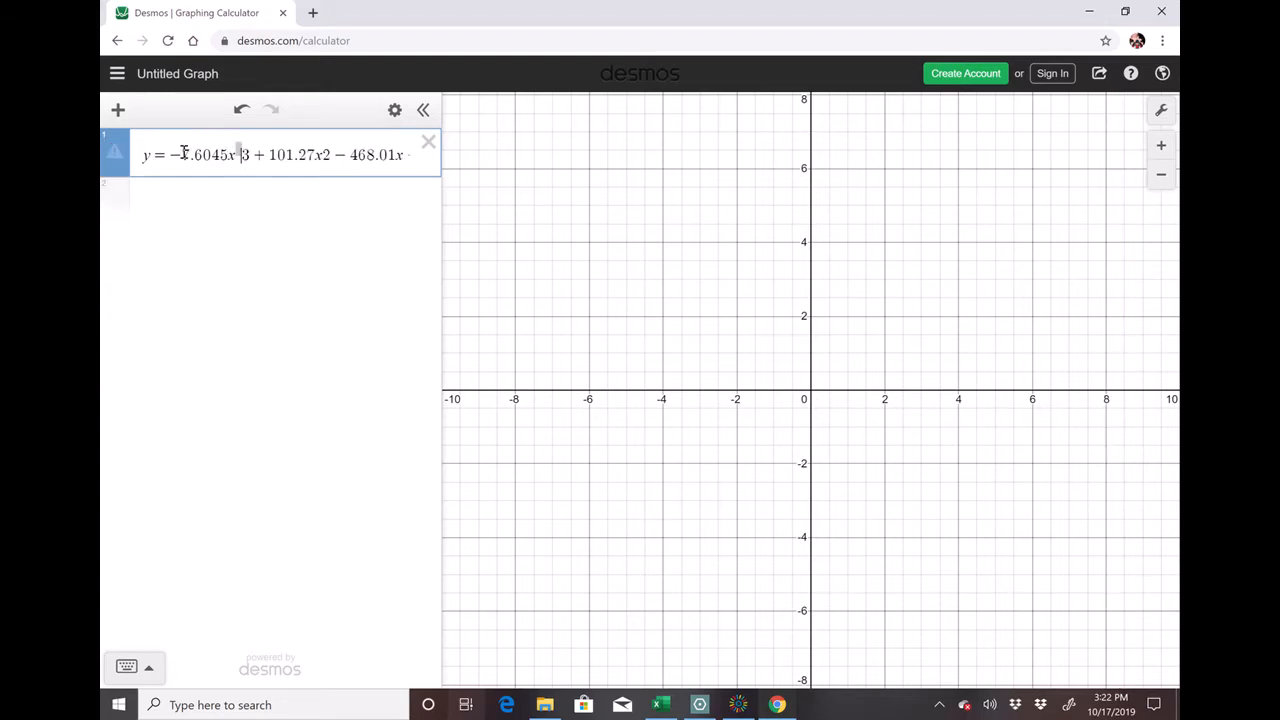
pyautogui.write('3')
pyautogui.press('BackSpace')
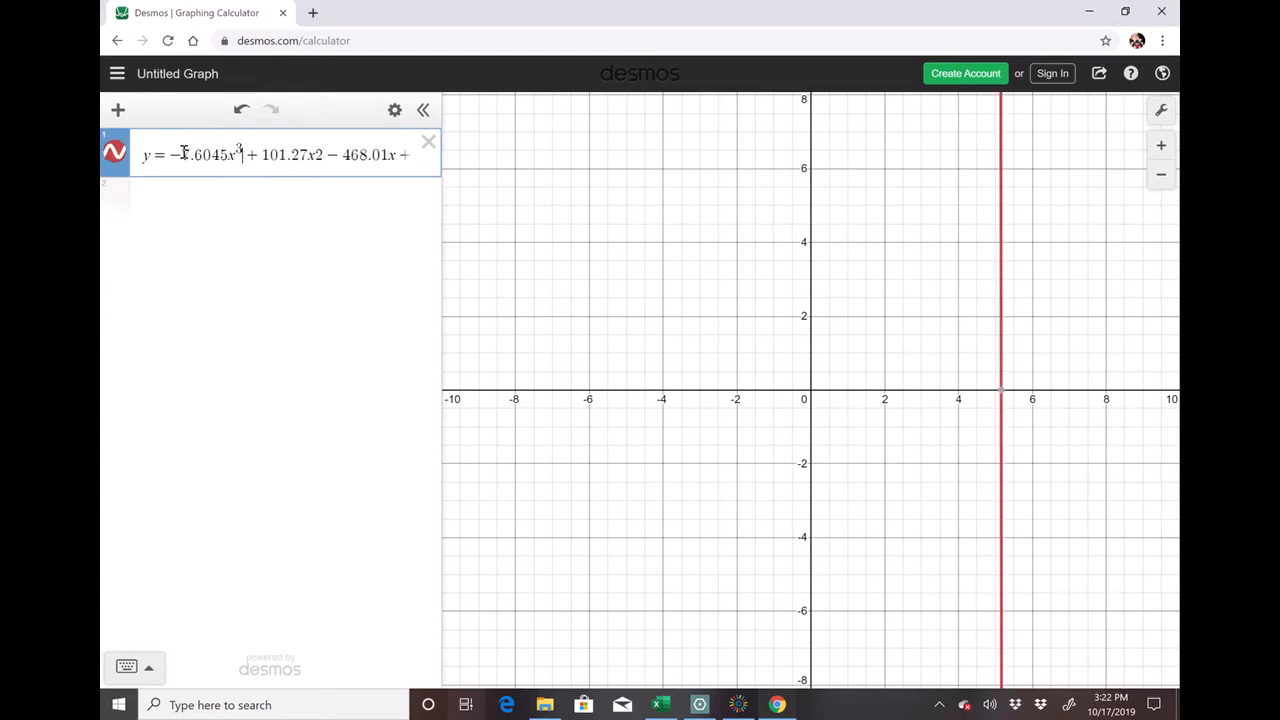
# Turn the 2 after 101.27x into an exponent
pyautogui.write('^2')
pyautogui.press('Right')
pyautogui.press('Right')
pyautogui.press('BackSpace')
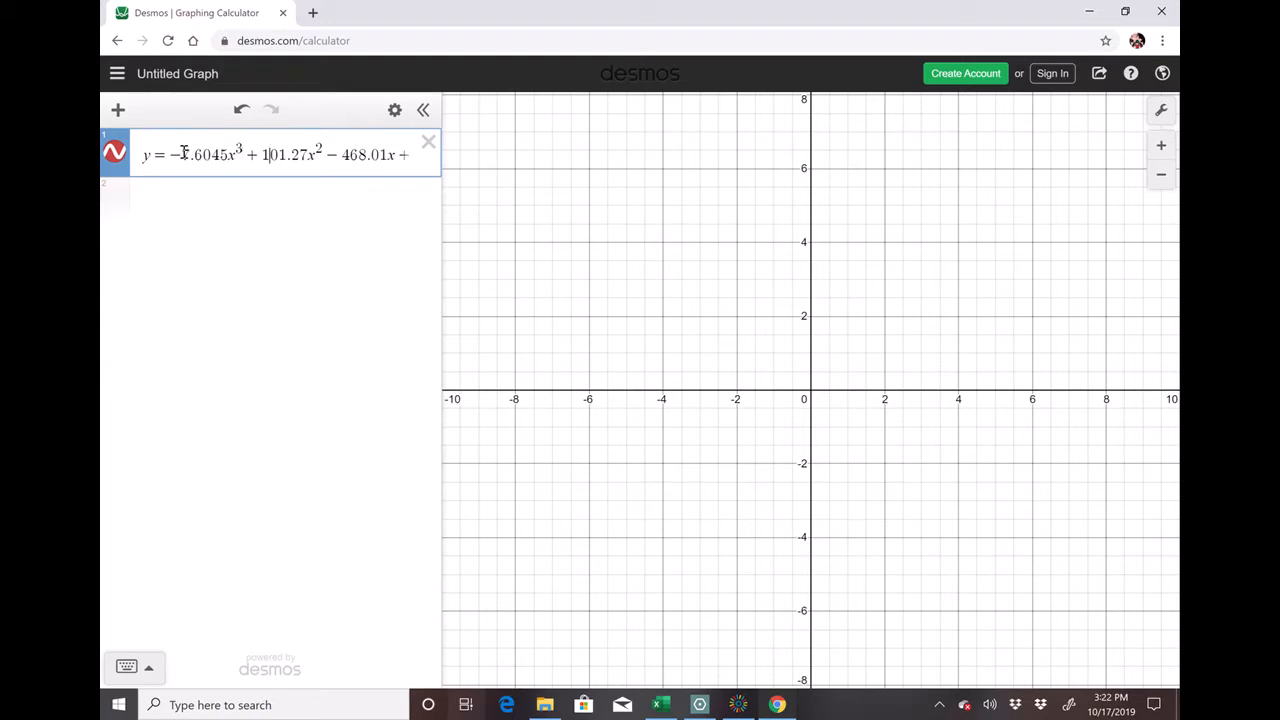
# Replace the y on the equation's left-hand side with R
pyautogui.write('2412.5')
pyautogui.press('Left')
pyautogui.press('Left')
pyautogui.press('Left')
pyautogui.press('Left')
pyautogui.press('Left')
pyautogui.press('Left')
pyautogui.press('Left')
pyautogui.press('Left')
pyautogui.press('Left')
pyautogui.press('Left')
pyautogui.press('Left')
pyautogui.press('Left')
pyautogui.press('Left')
pyautogui.press('Left')
pyautogui.press('Left')
pyautogui.press('Left')
pyautogui.press('Left')
pyautogui.press('Left')
pyautogui.press('Left')
pyautogui.press('Left')
pyautogui.press('BackSpace')
pyautogui.write('R')
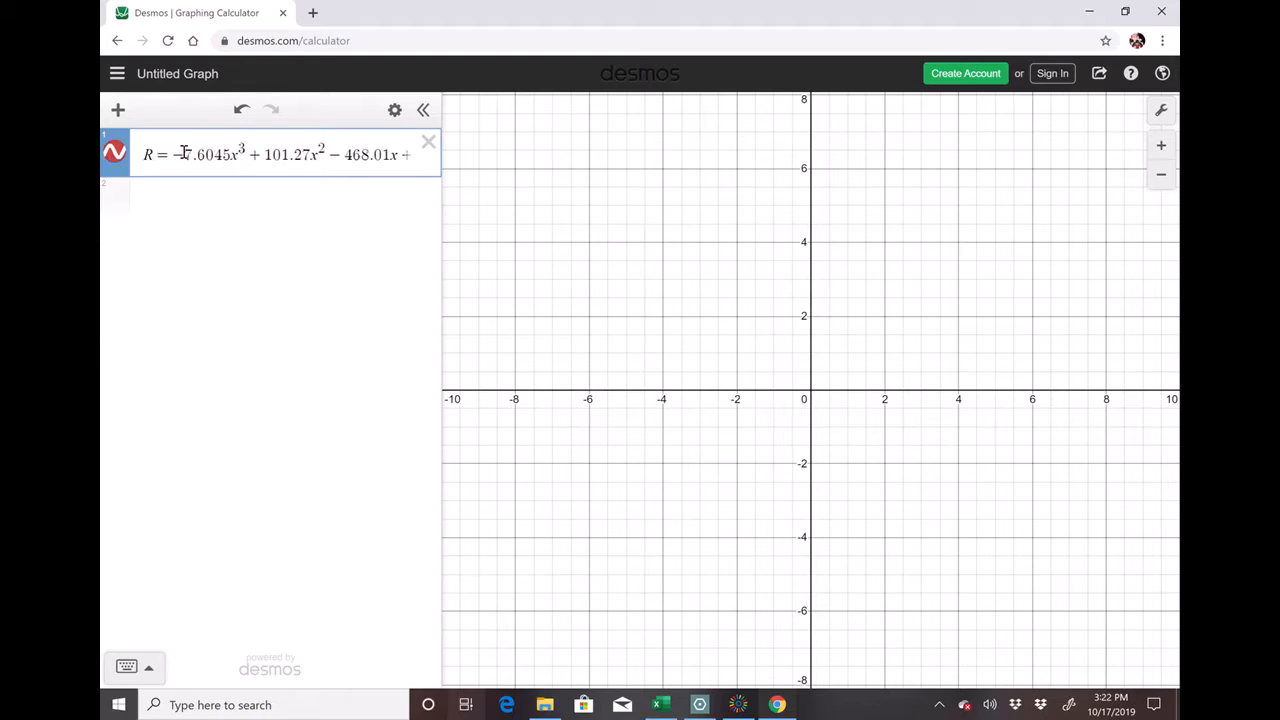
# Open the graph settings that hold the x-axis and y-axis ranges
pyautogui.click(815, 221)
pyautogui.scroll(-3, 764, 433)
pyautogui.scroll(-3, 762, 484)
pyautogui.moveTo(811, 390); pyautogui.dragTo(809, 469)
pyautogui.scroll(1, 840, 340)
pyautogui.scroll(1, 870, 353)
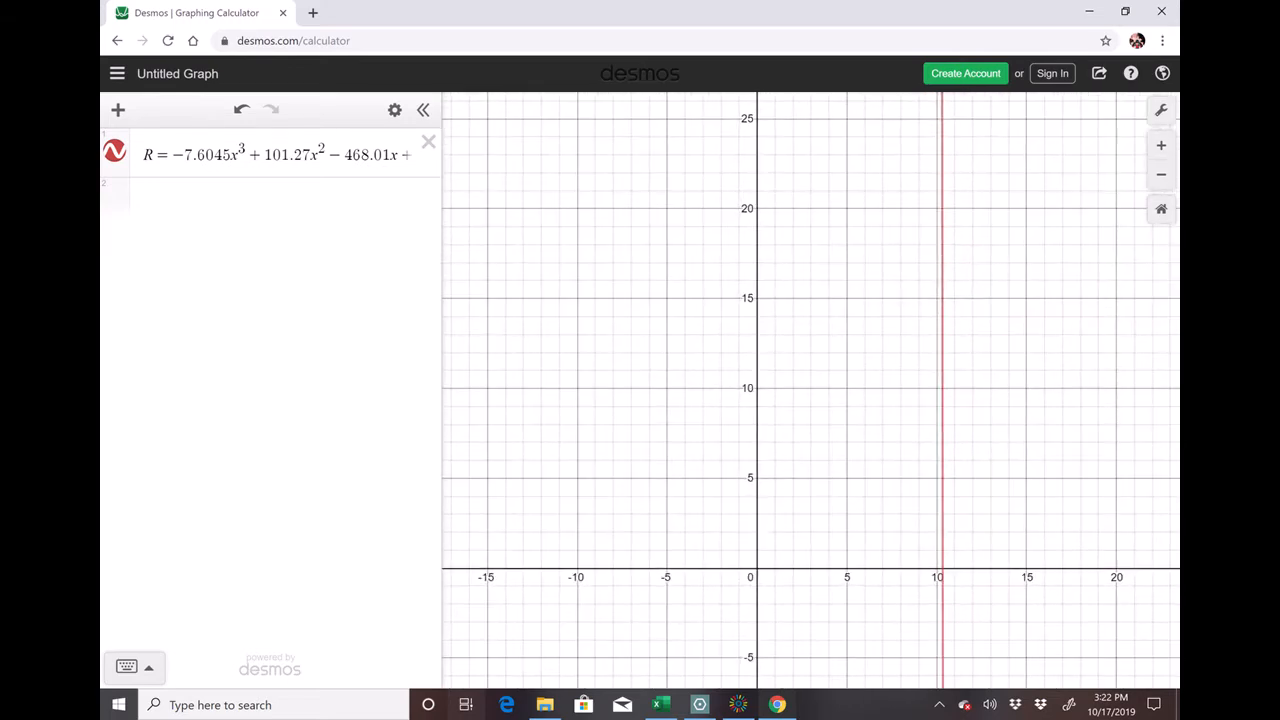
pyautogui.click(1161, 110)
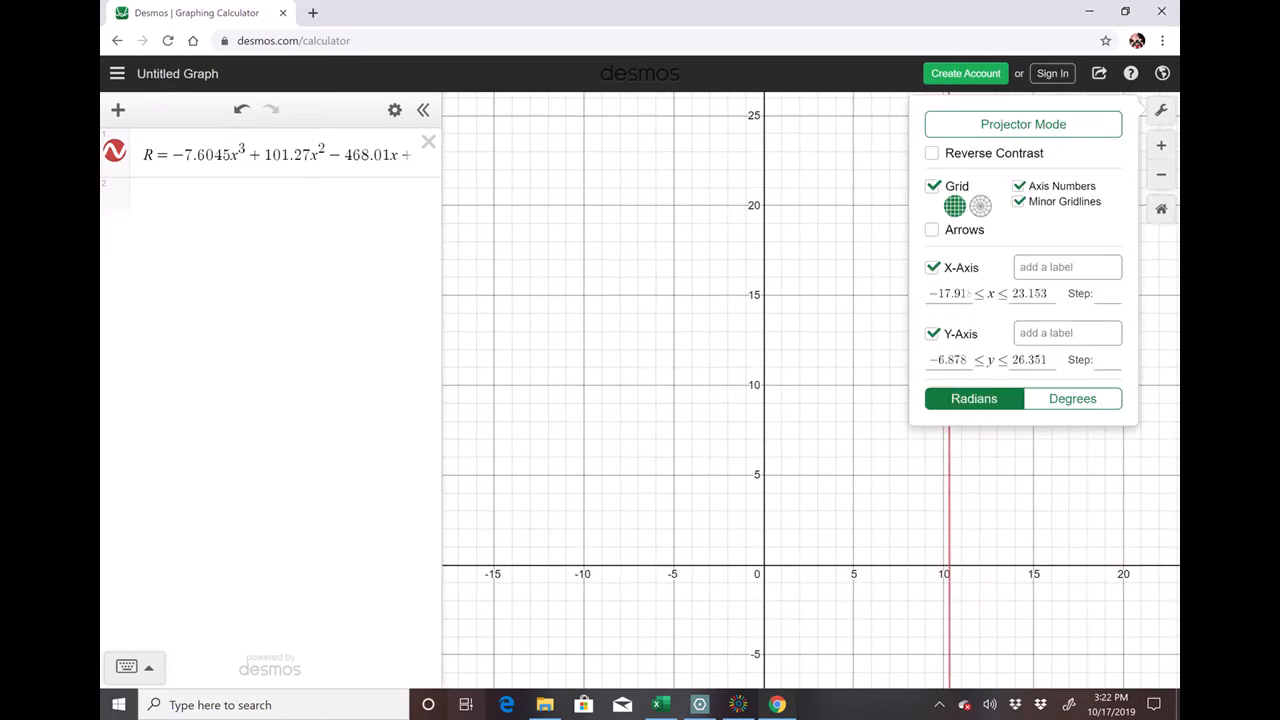
# Switch to Excel to check the scatter chart's axis ranges, and return to Desmos in Chrome
pyautogui.click(661, 705)
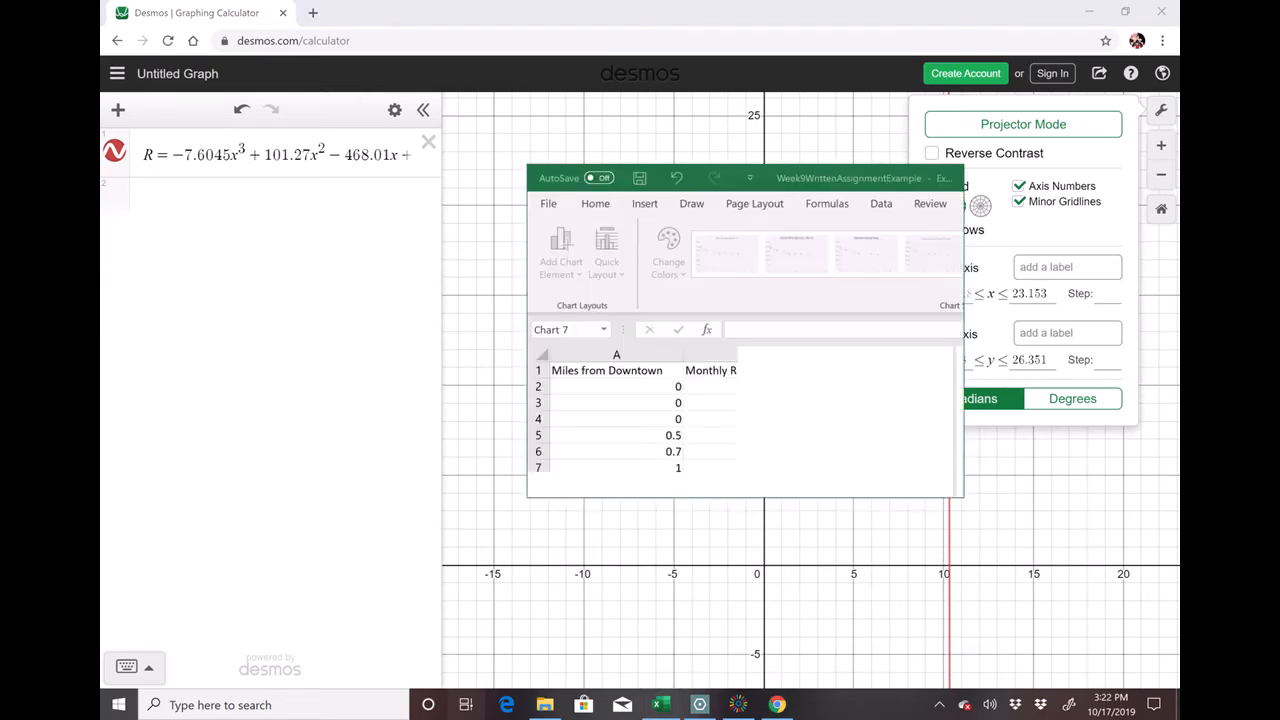
pyautogui.click(919, 180)
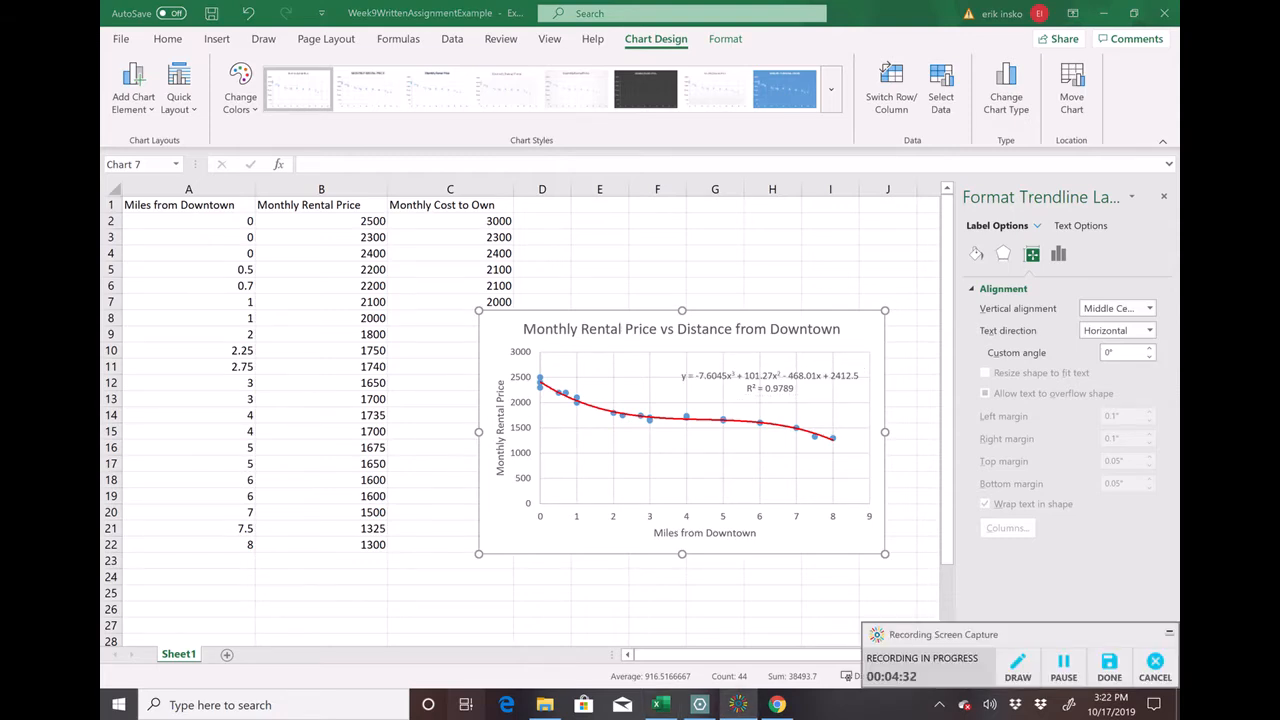
pyautogui.hotkey('alt', 'Tab')
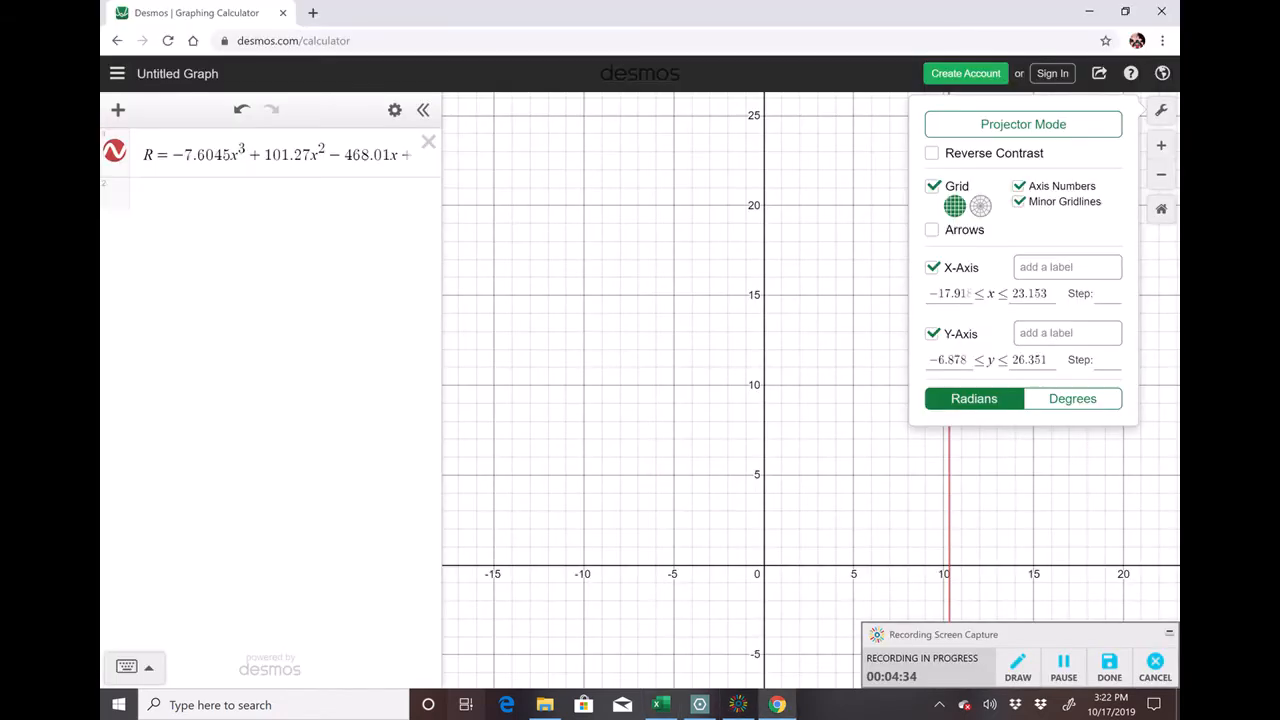
# Set the graph's x-axis range from 0 to 12
pyautogui.doubleClick(968, 293)
pyautogui.write('0')
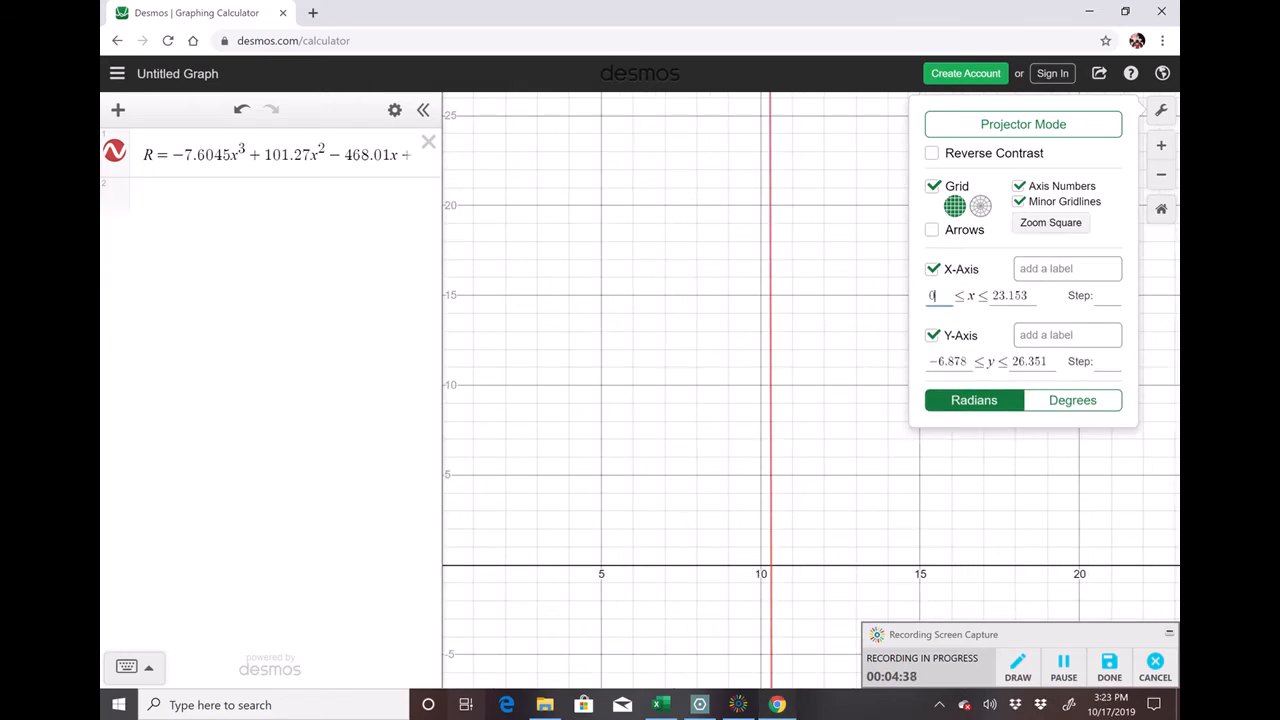
pyautogui.press('Tab')
pyautogui.write('10')
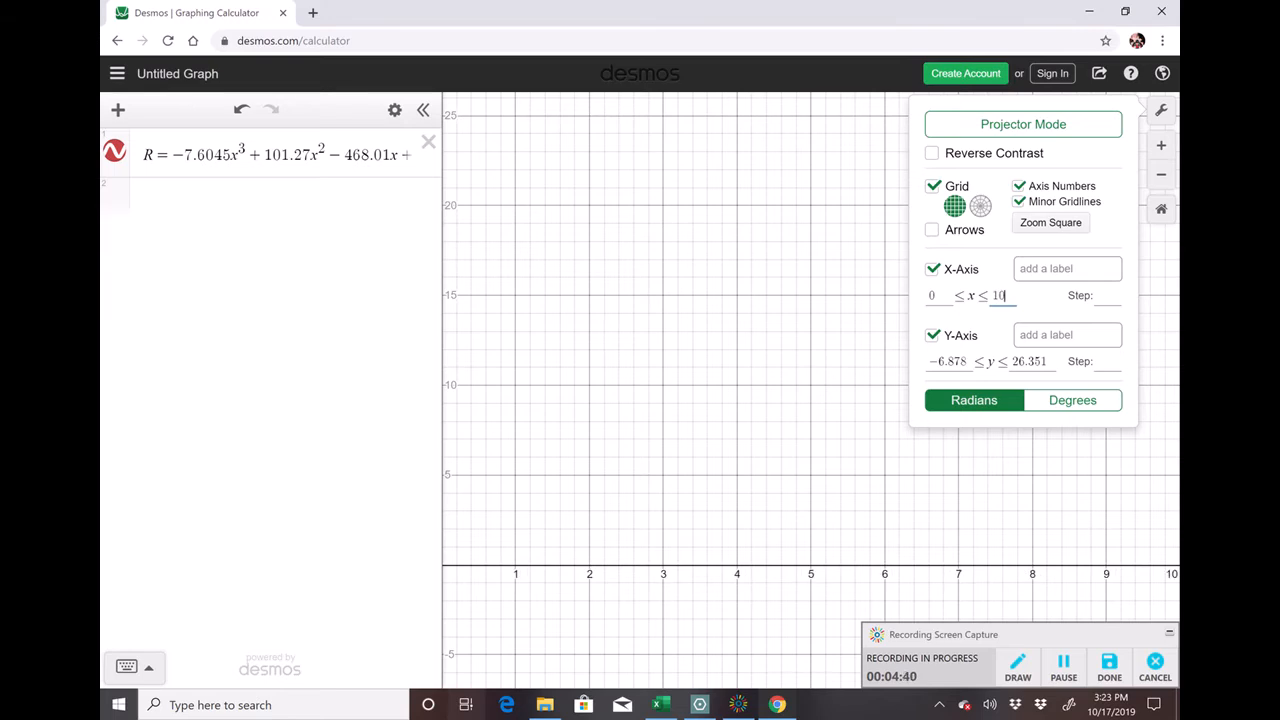
pyautogui.press('BackSpace')
pyautogui.write('2')
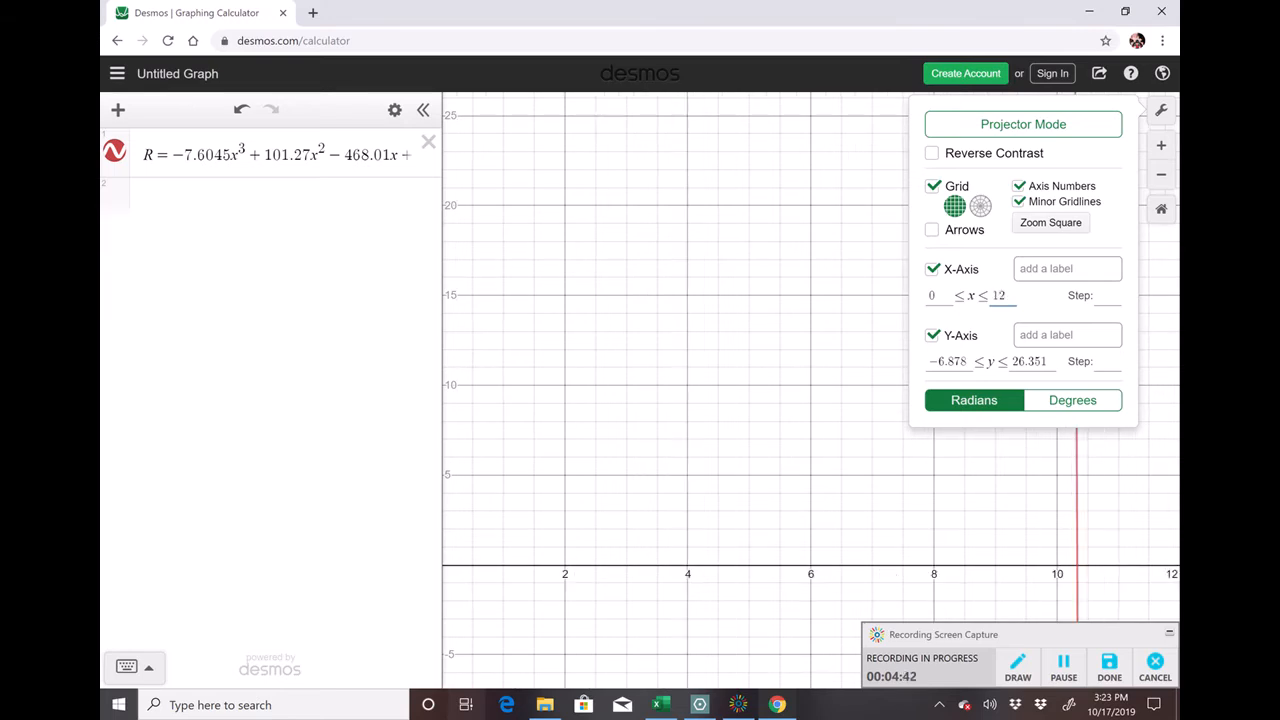
# Set the graph's y-axis range from 0 to 3000
pyautogui.press('Tab')
pyautogui.write('0')
pyautogui.click(1022, 338)
pyautogui.click(1009, 361)
pyautogui.press('BackSpace')
pyautogui.press('BackSpace')
pyautogui.press('BackSpace')
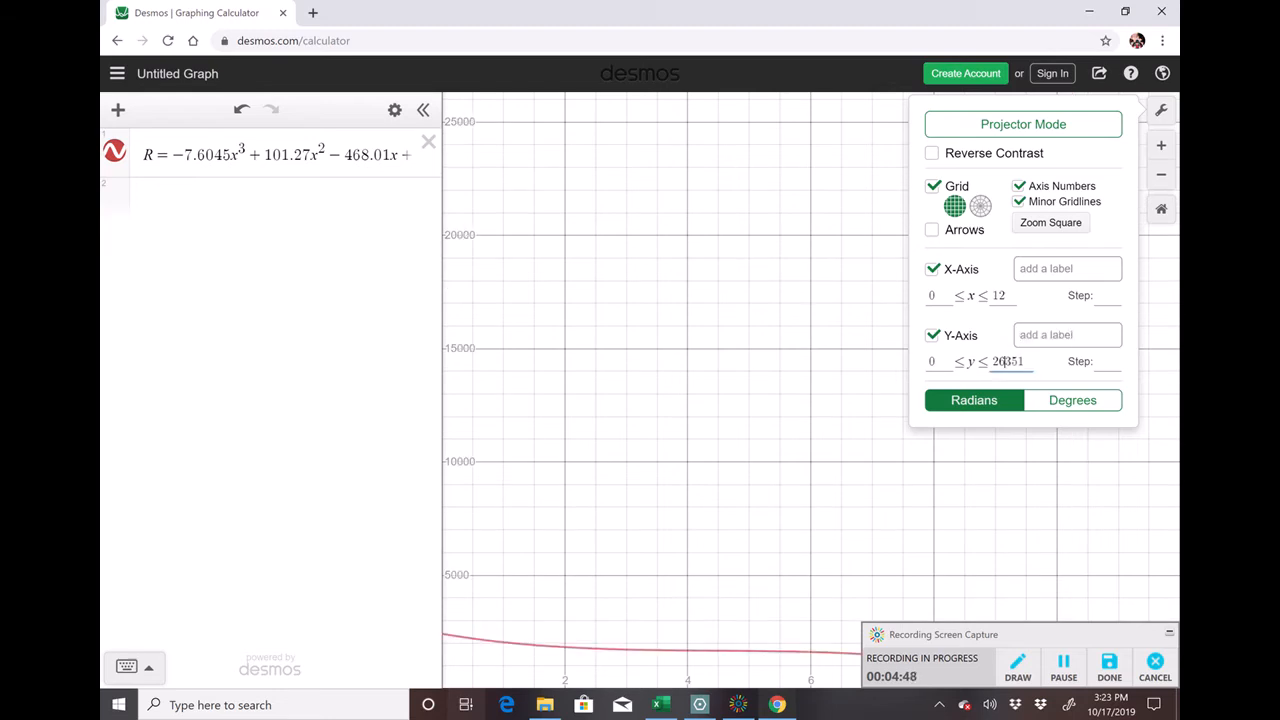
pyautogui.press('BackSpace')
pyautogui.press('BackSpace')
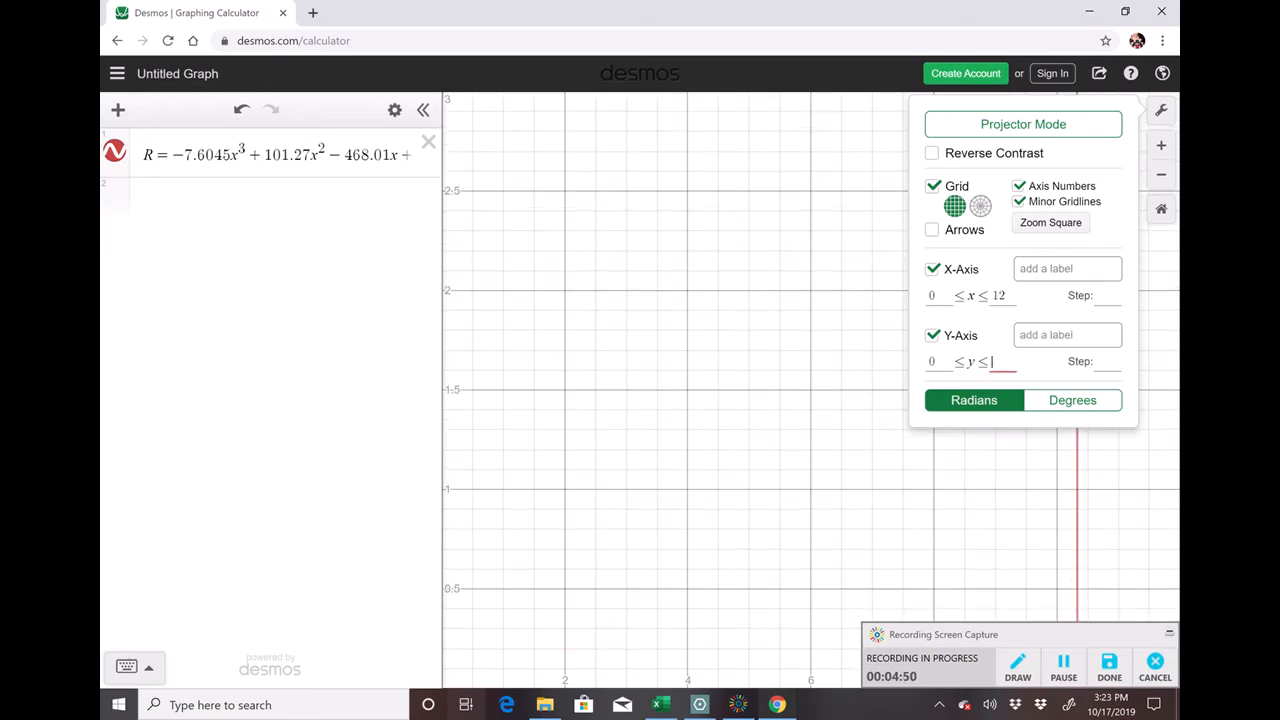
pyautogui.write('000')
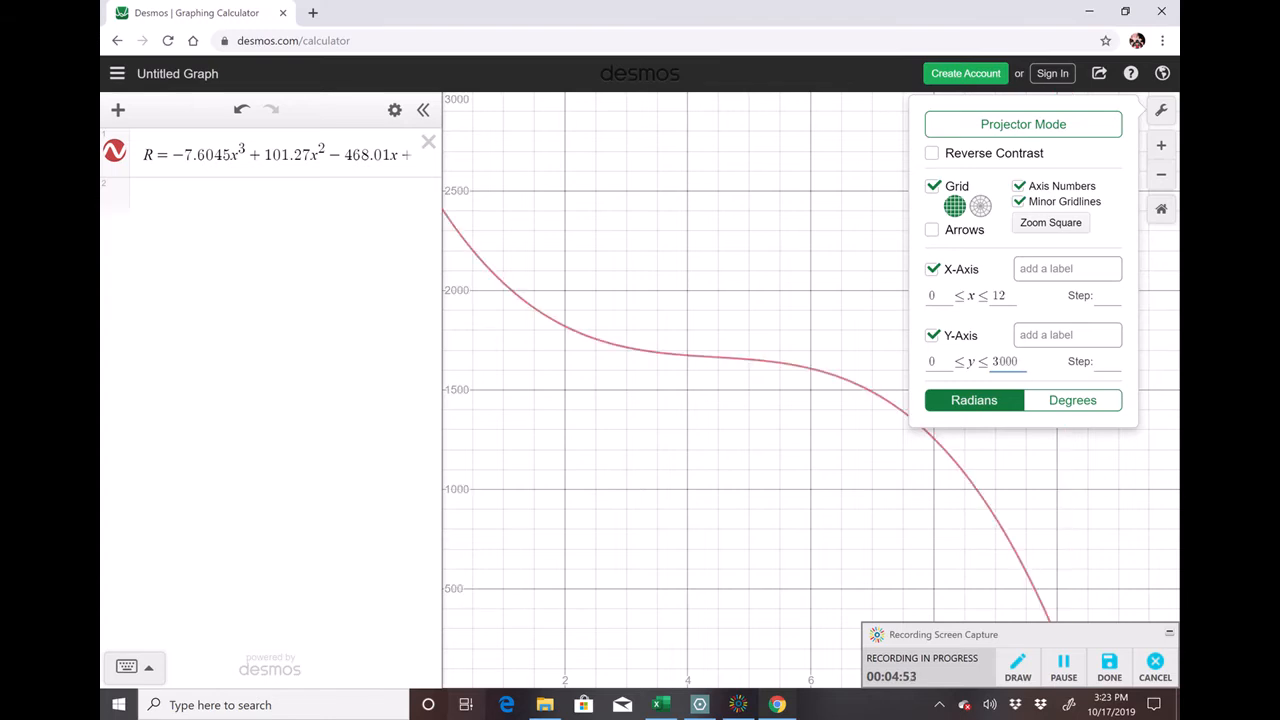
# Close the graph settings and zoom out until both axes and the curve's x-axis crossing are in view
pyautogui.click(734, 480)
pyautogui.scroll(-3, 734, 480)
pyautogui.moveTo(734, 480); pyautogui.dragTo(708, 406)
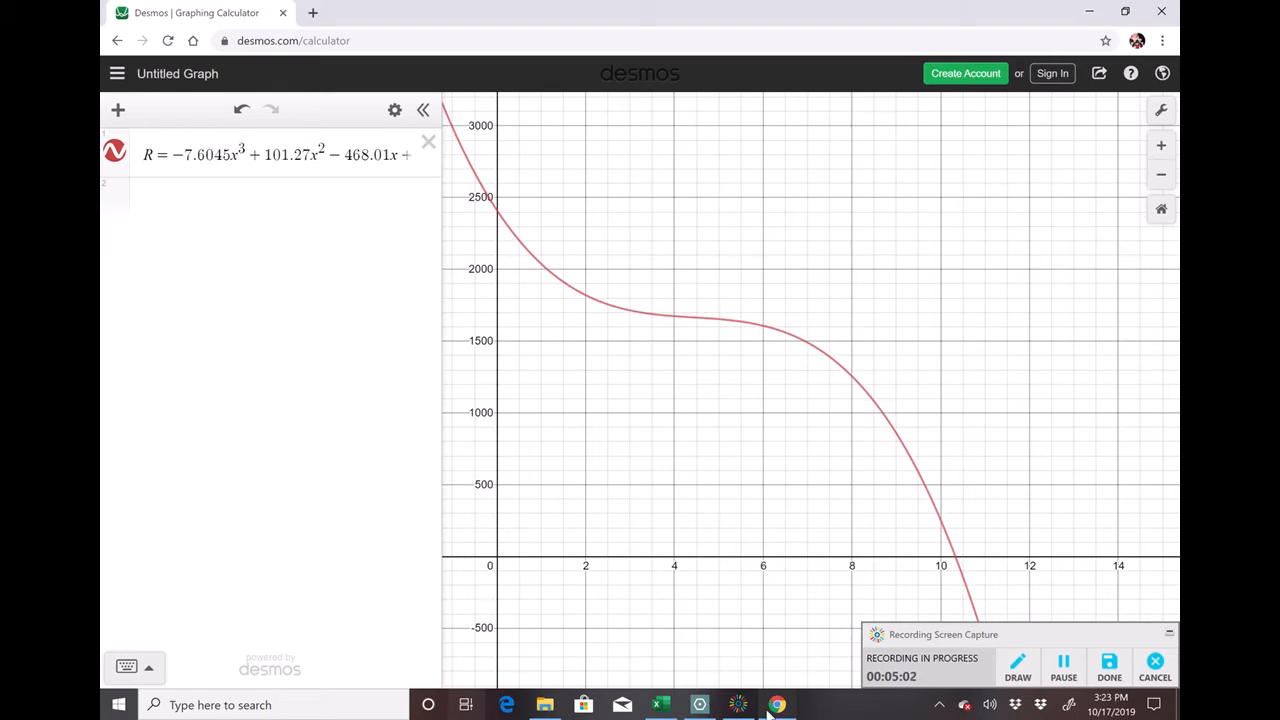
# Switch to Excel and move the rental price chart clear of the Monthly Cost to Own column
pyautogui.click(660, 705)
pyautogui.click(533, 401)
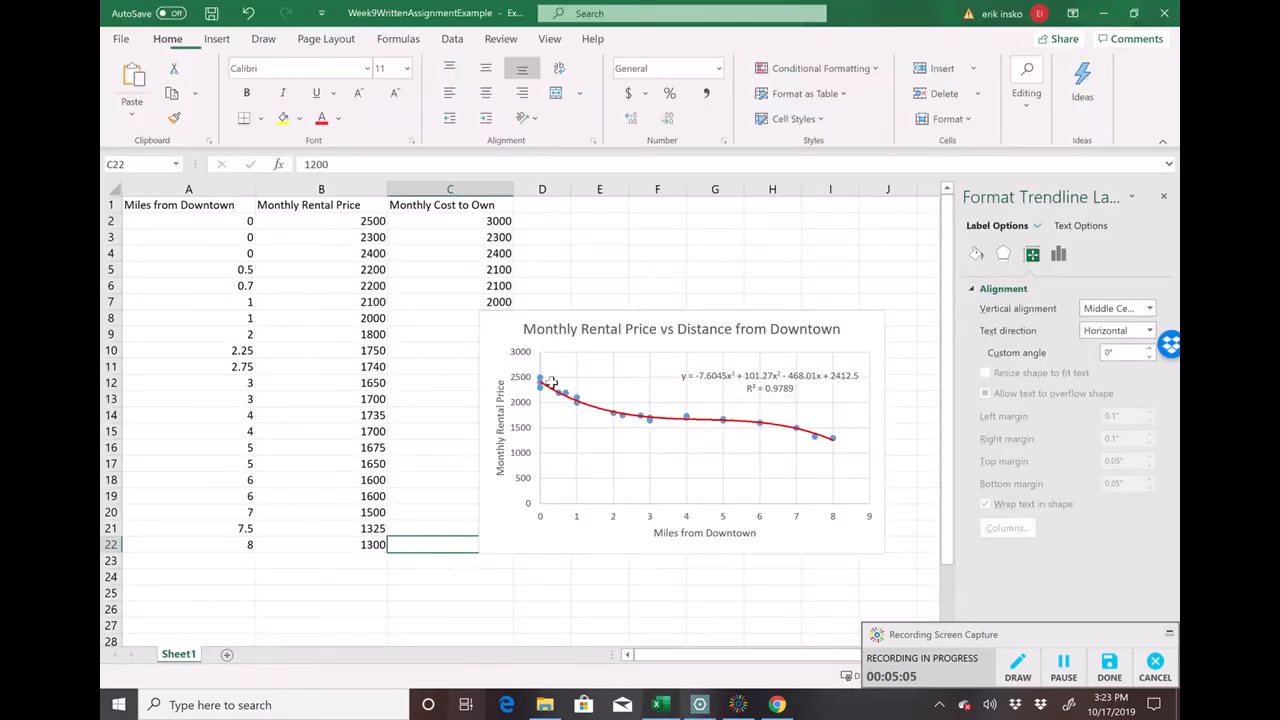
pyautogui.click(582, 318)
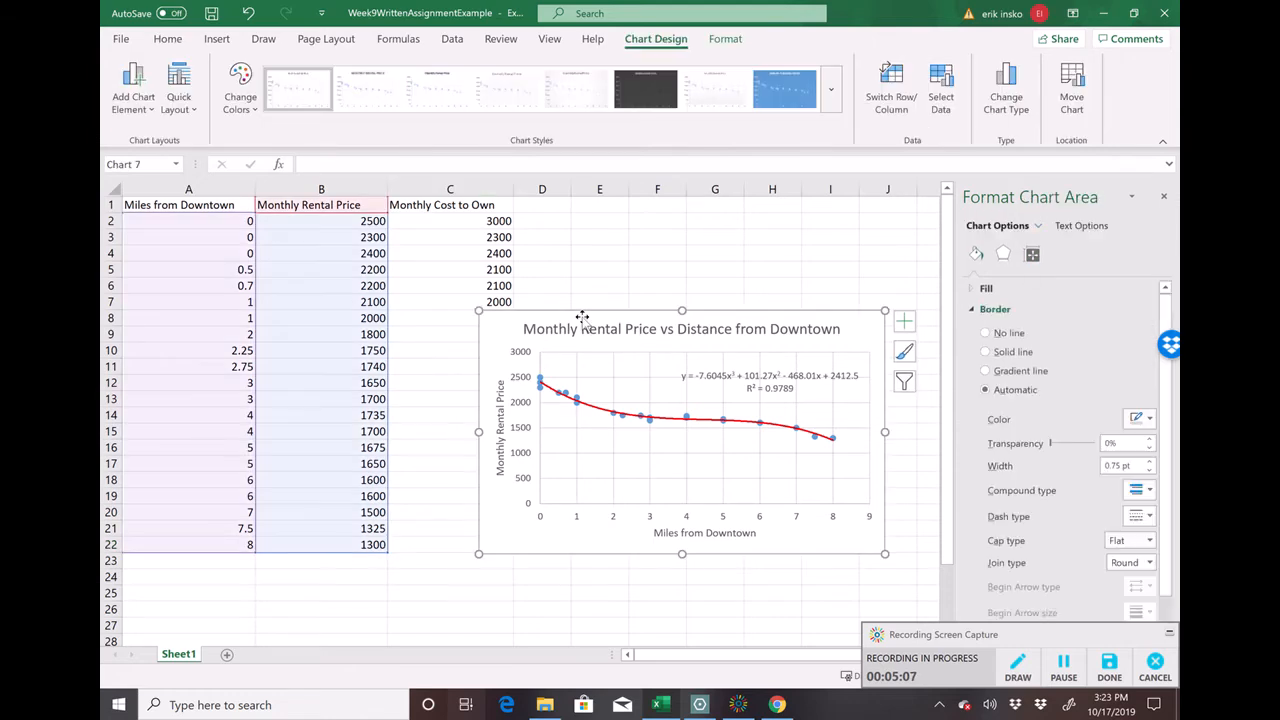
pyautogui.moveTo(582, 317); pyautogui.dragTo(665, 297)
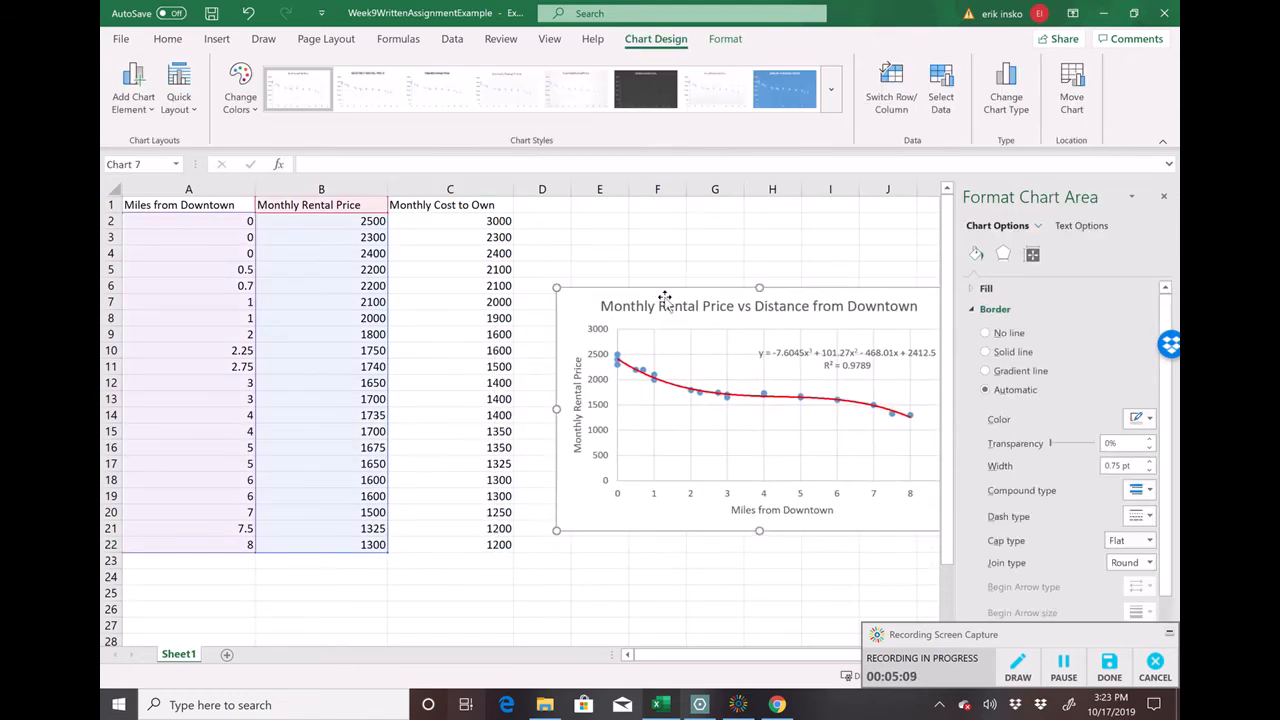
pyautogui.rightClick(665, 297)
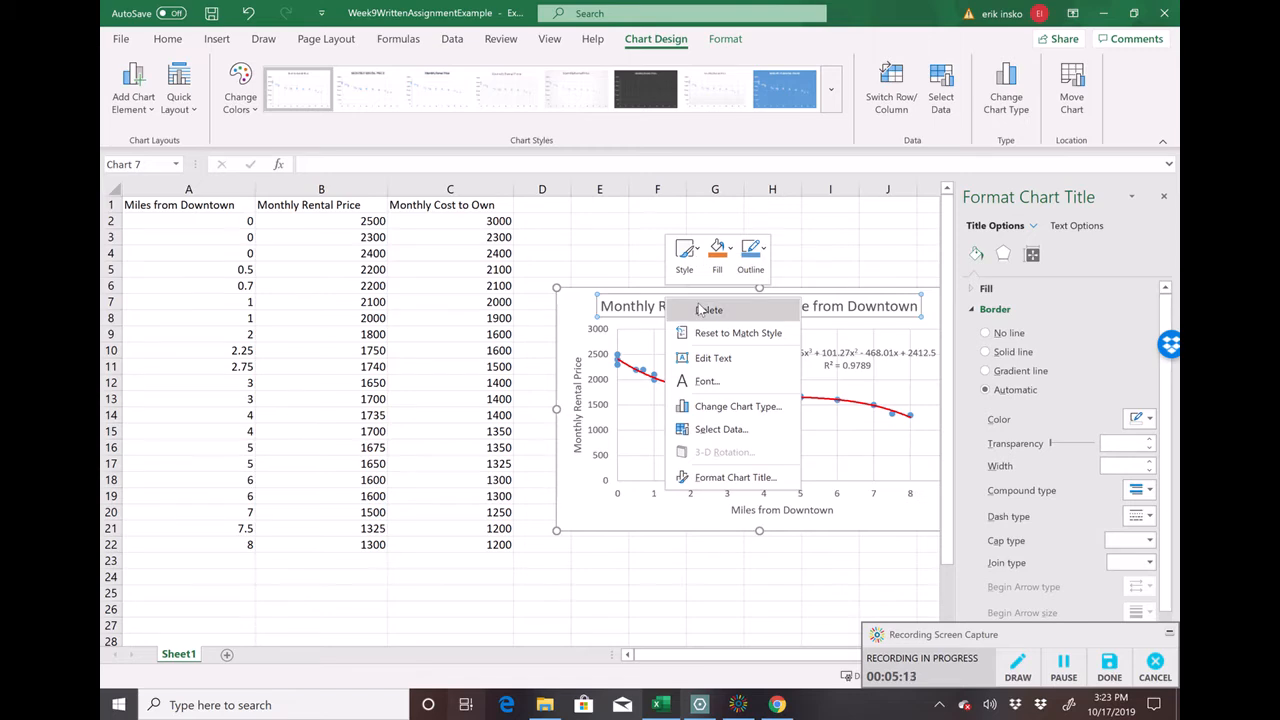
pyautogui.click(626, 296)
pyautogui.scroll(-1, 472, 505)
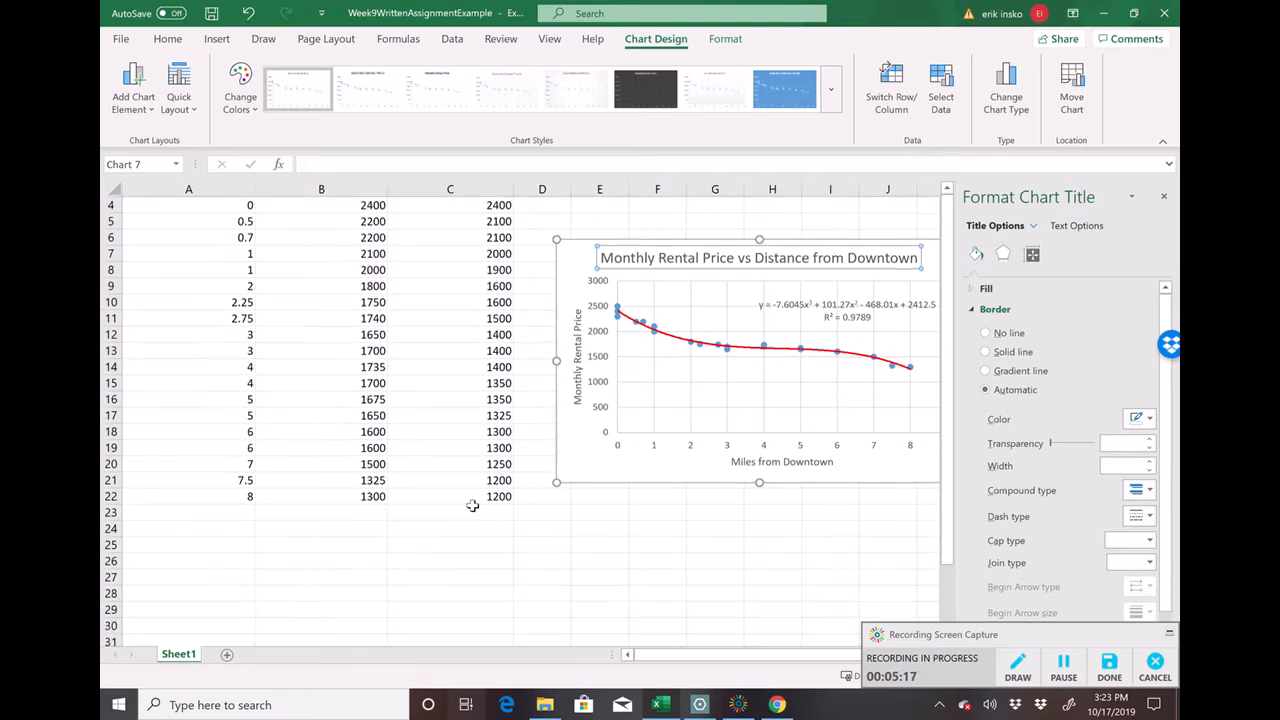
pyautogui.scroll(1, 472, 505)
# Try to insert a scatter chart from the Miles from Downtown cells A1:A23 and the whole Monthly Cost to Own column
pyautogui.click(214, 208)
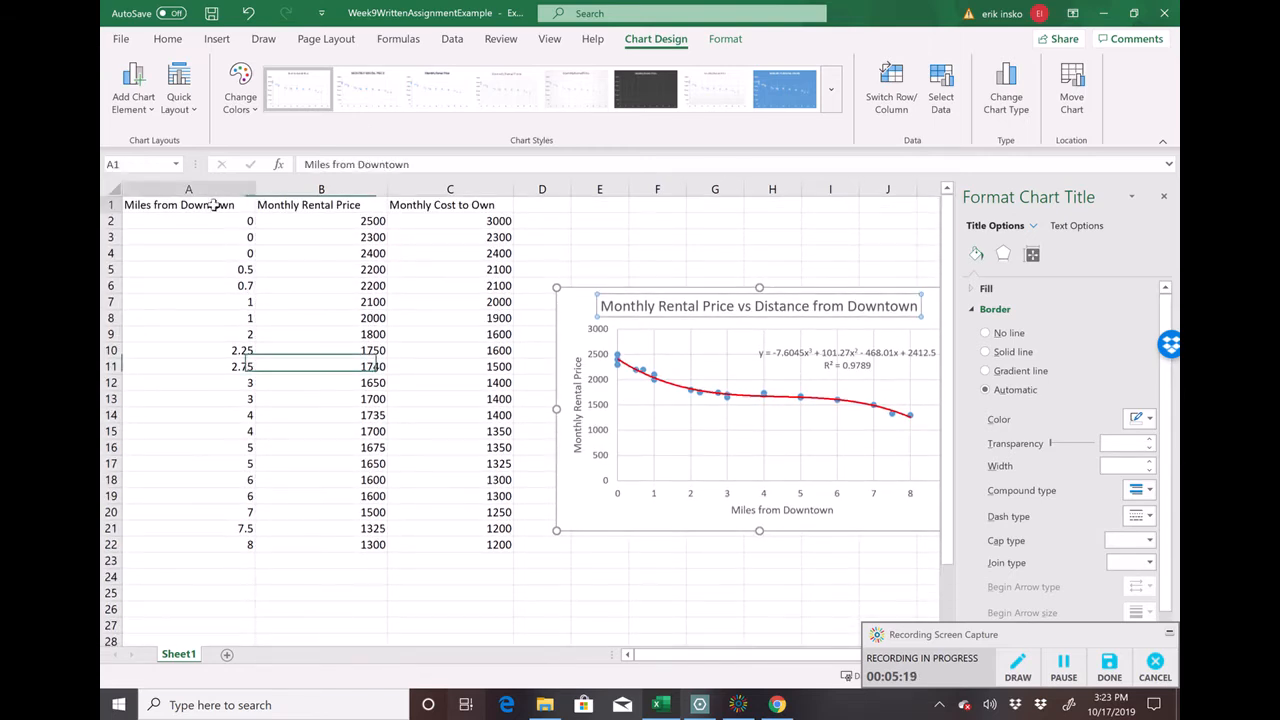
pyautogui.hotkey('shift', 'Down')
pyautogui.hotkey('shift', 'Down')
pyautogui.hotkey('shift', 'Down')
pyautogui.hotkey('shift', 'Down')
pyautogui.hotkey('shift', 'Down')
pyautogui.hotkey('shift', 'Down')
pyautogui.hotkey('shift', 'Down')
pyautogui.hotkey('shift', 'Down')
pyautogui.hotkey('shift', 'Down')
pyautogui.hotkey('shift', 'Down')
pyautogui.hotkey('shift', 'Down')
pyautogui.hotkey('shift', 'Down')
pyautogui.hotkey('shift', 'Down')
pyautogui.hotkey('shift', 'Down')
pyautogui.hotkey('shift', 'Down')
pyautogui.hotkey('shift', 'Down')
pyautogui.hotkey('shift', 'Down')
pyautogui.hotkey('shift', 'Down')
pyautogui.hotkey('shift', 'Down')
pyautogui.hotkey('shift', 'Down')
pyautogui.hotkey('shift', 'Down')
pyautogui.hotkey('shift', 'Down')
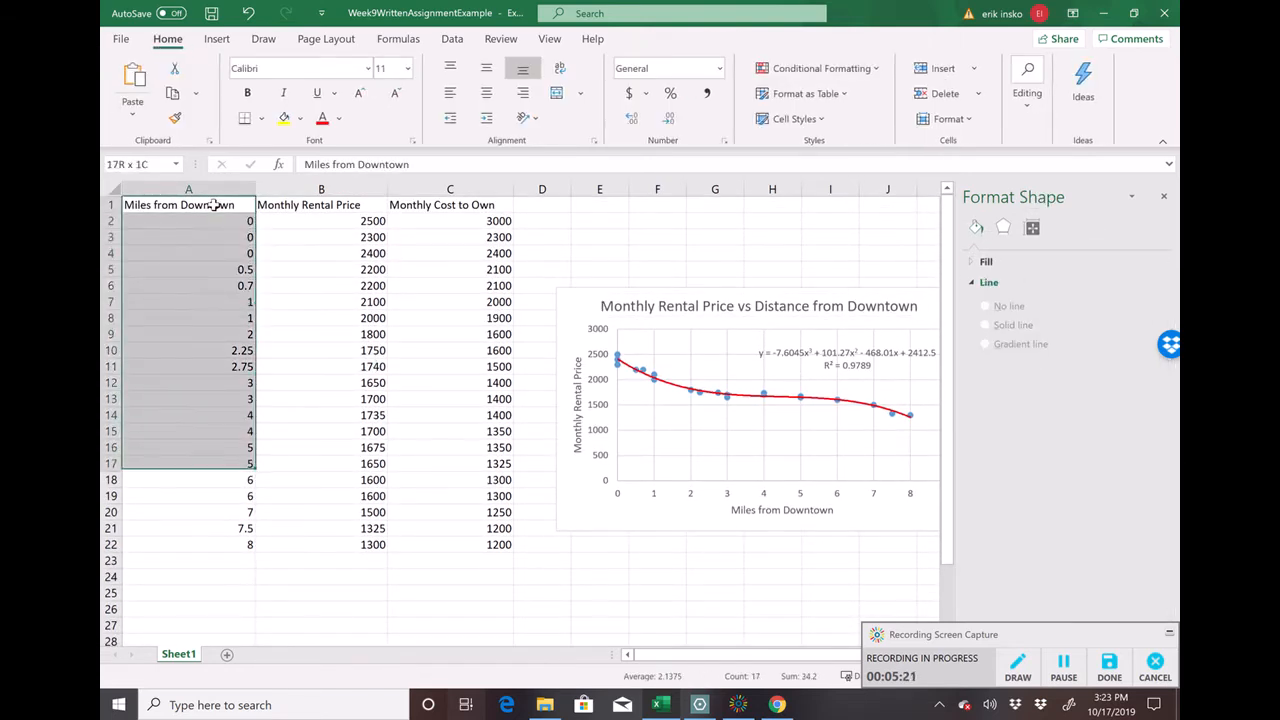
pyautogui.hotkey('shift', 'Up')
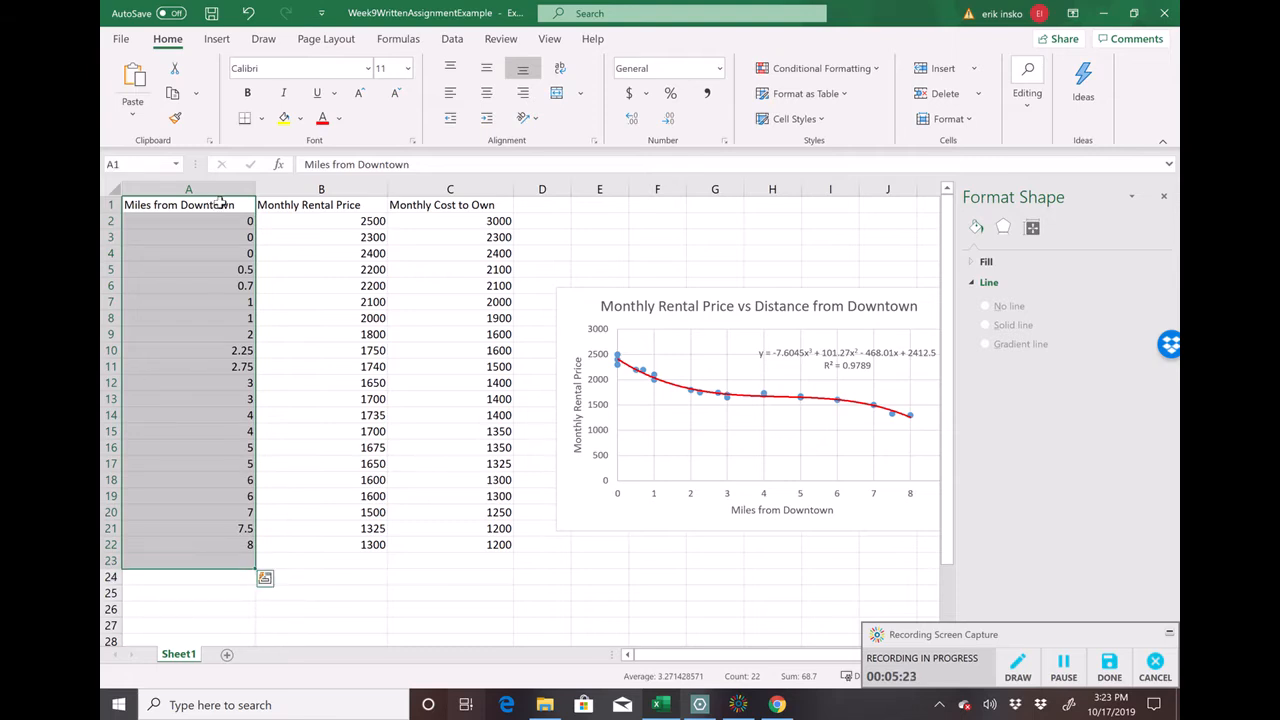
pyautogui.keyDown('ctrl'); pyautogui.click(475, 188); pyautogui.keyUp('ctrl')
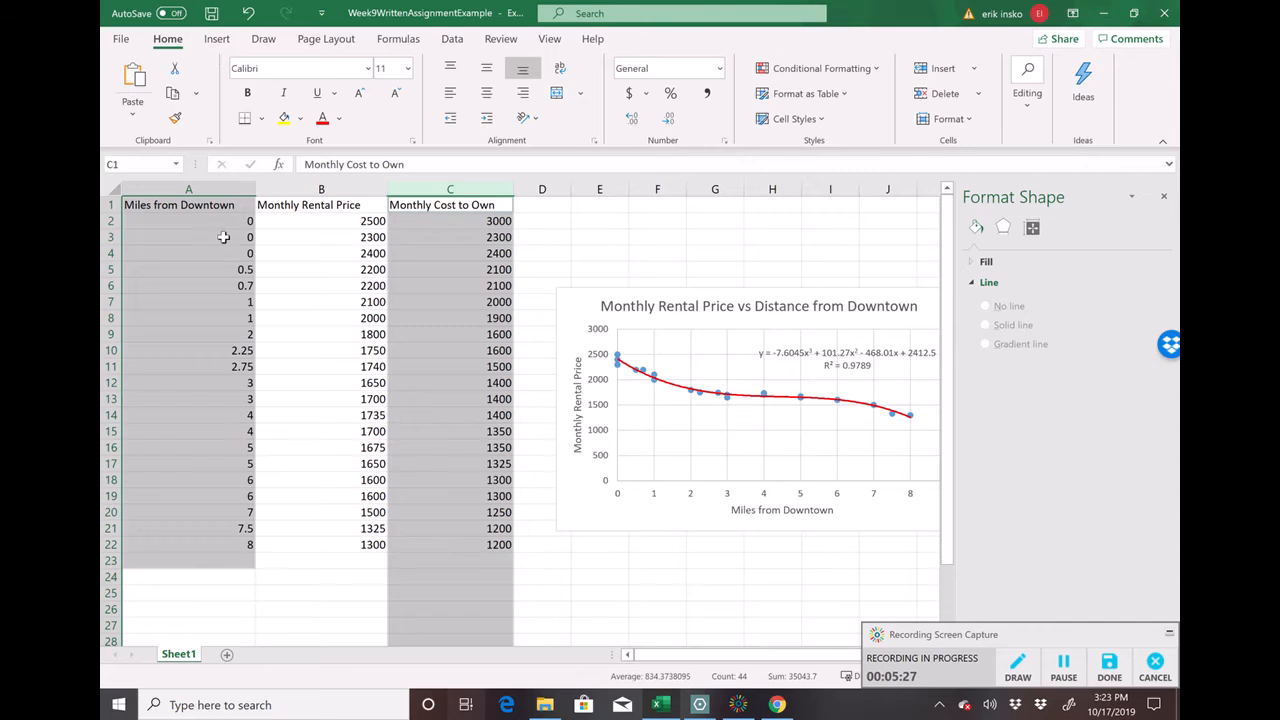
pyautogui.click(220, 40)
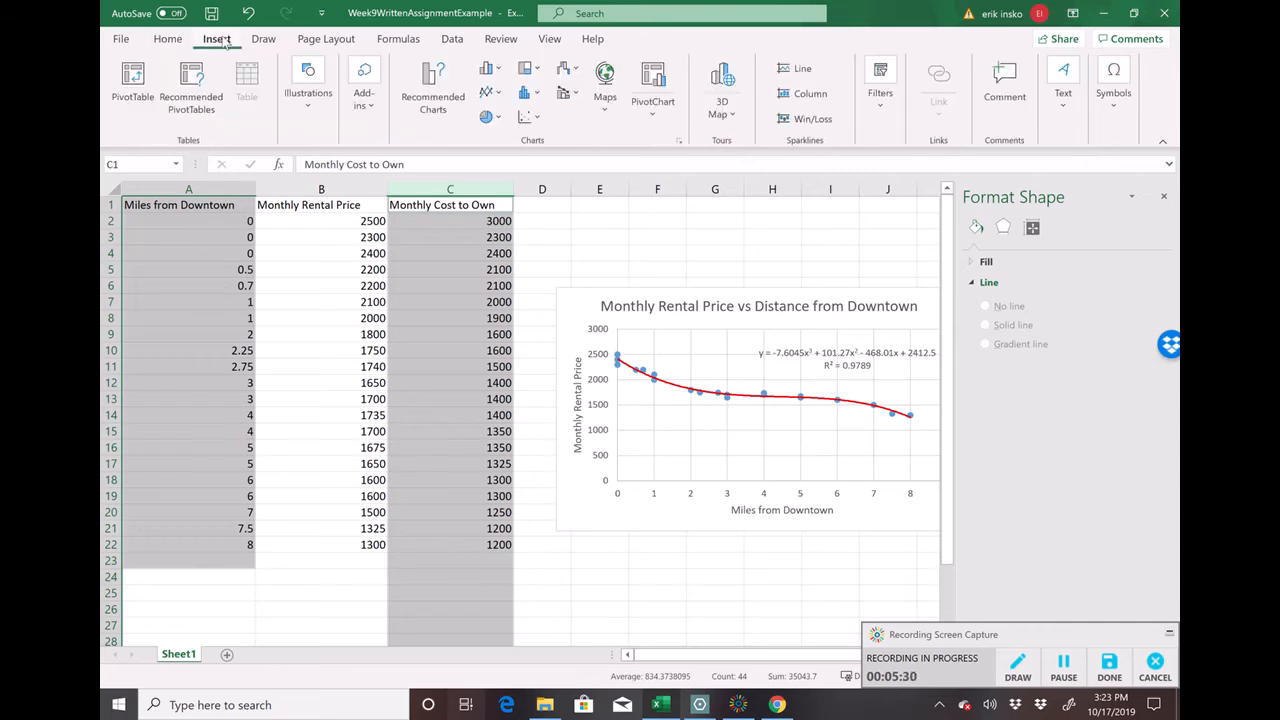
pyautogui.click(527, 118)
pyautogui.click(530, 174)
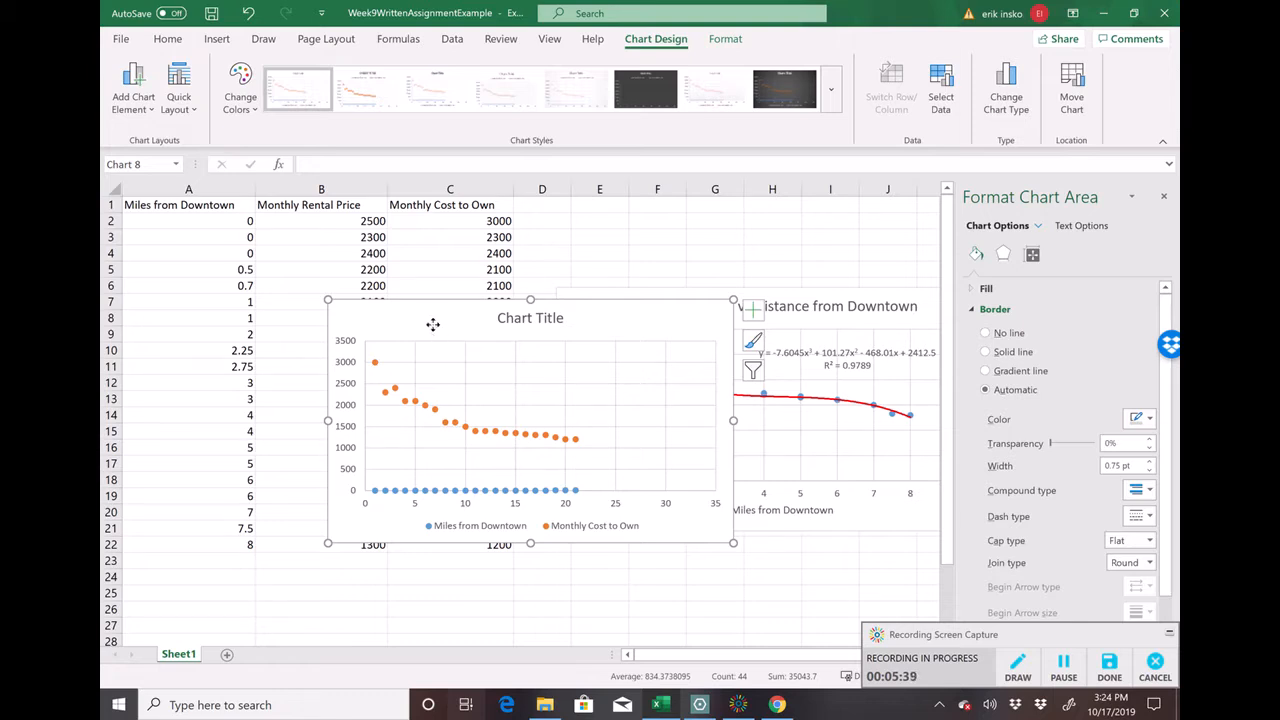
pyautogui.press('Delete')
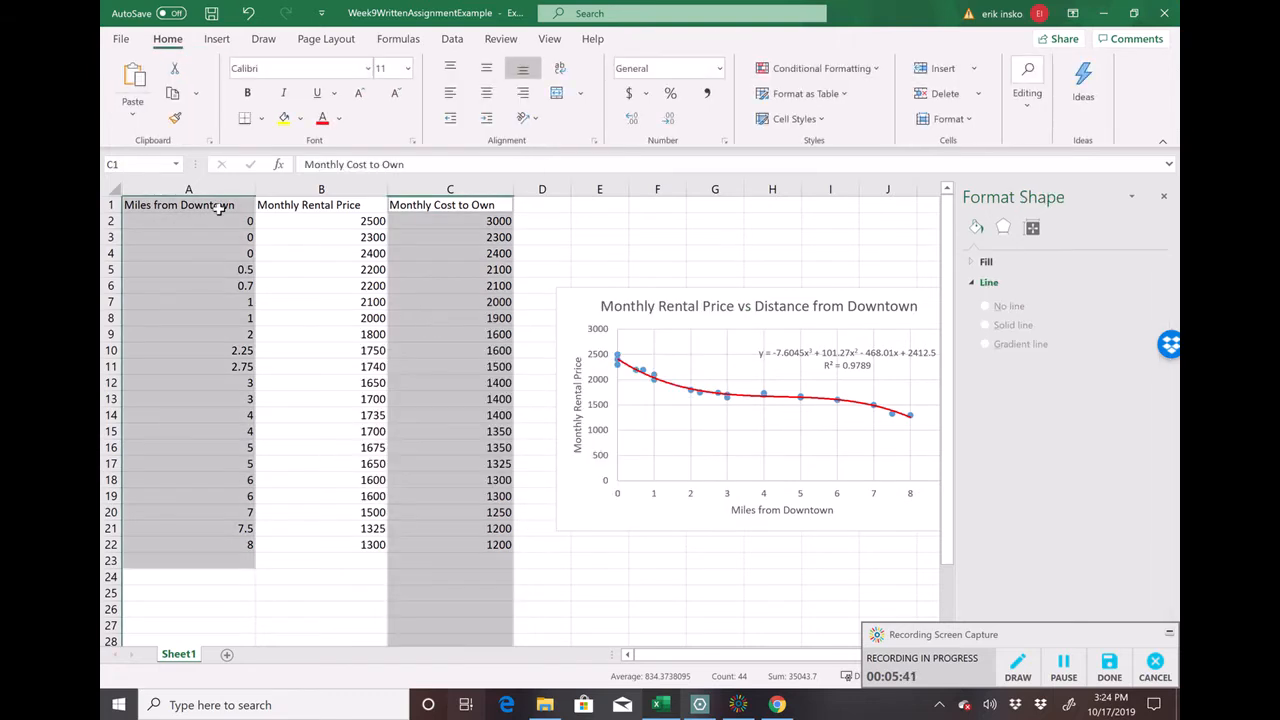
# Insert a scatter chart of Monthly Cost to Own against Miles from Downtown, using whole columns A and C
pyautogui.click(227, 190)
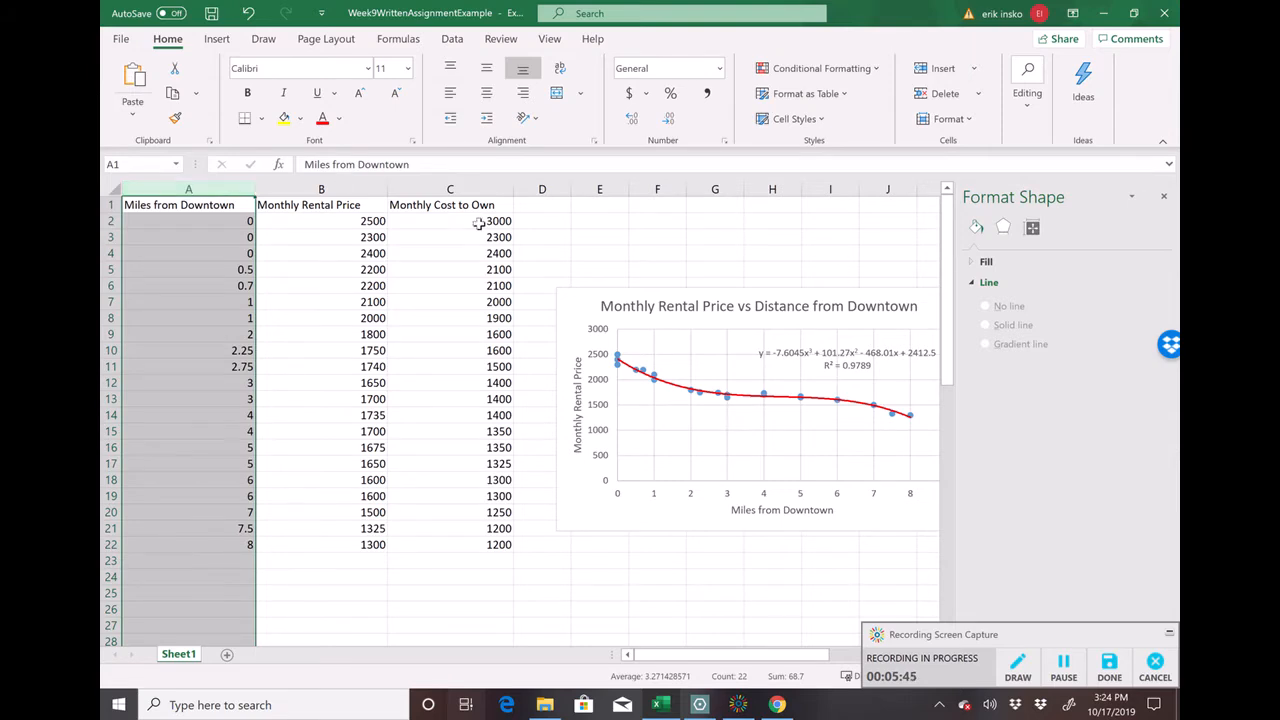
pyautogui.keyDown('ctrl'); pyautogui.click(469, 190); pyautogui.keyUp('ctrl')
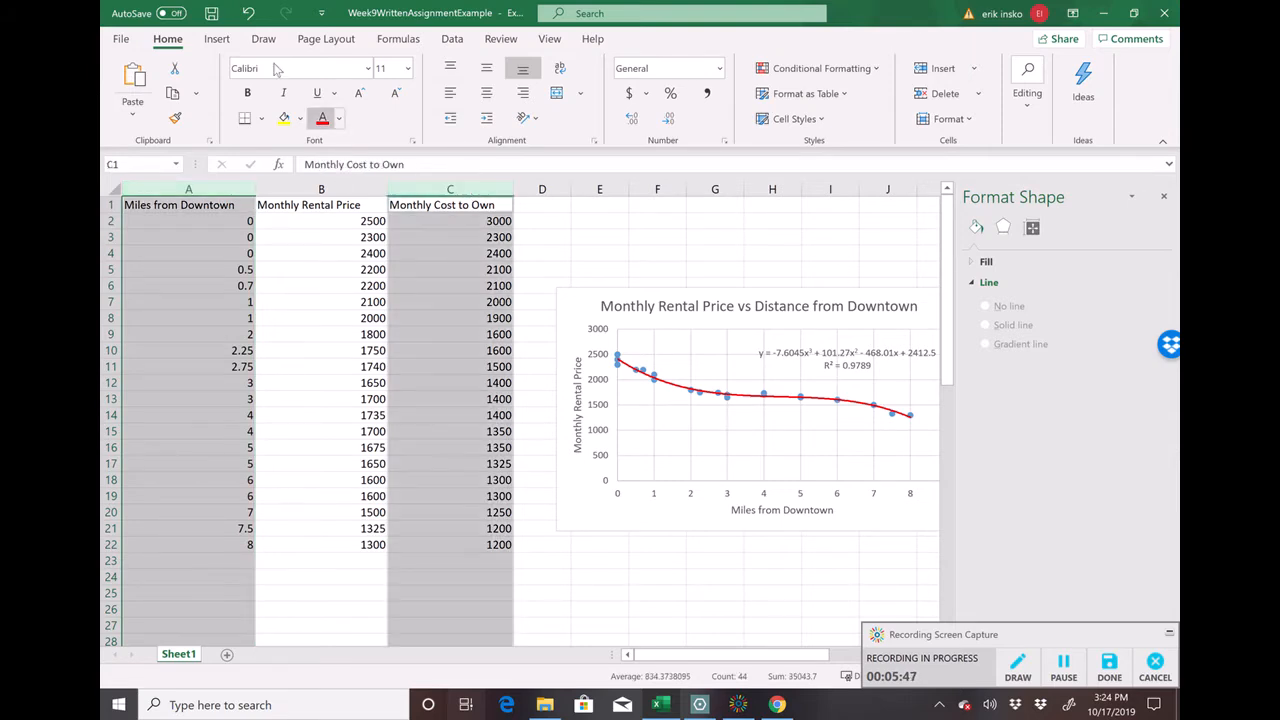
pyautogui.click(216, 39)
pyautogui.click(525, 117)
pyautogui.click(530, 176)
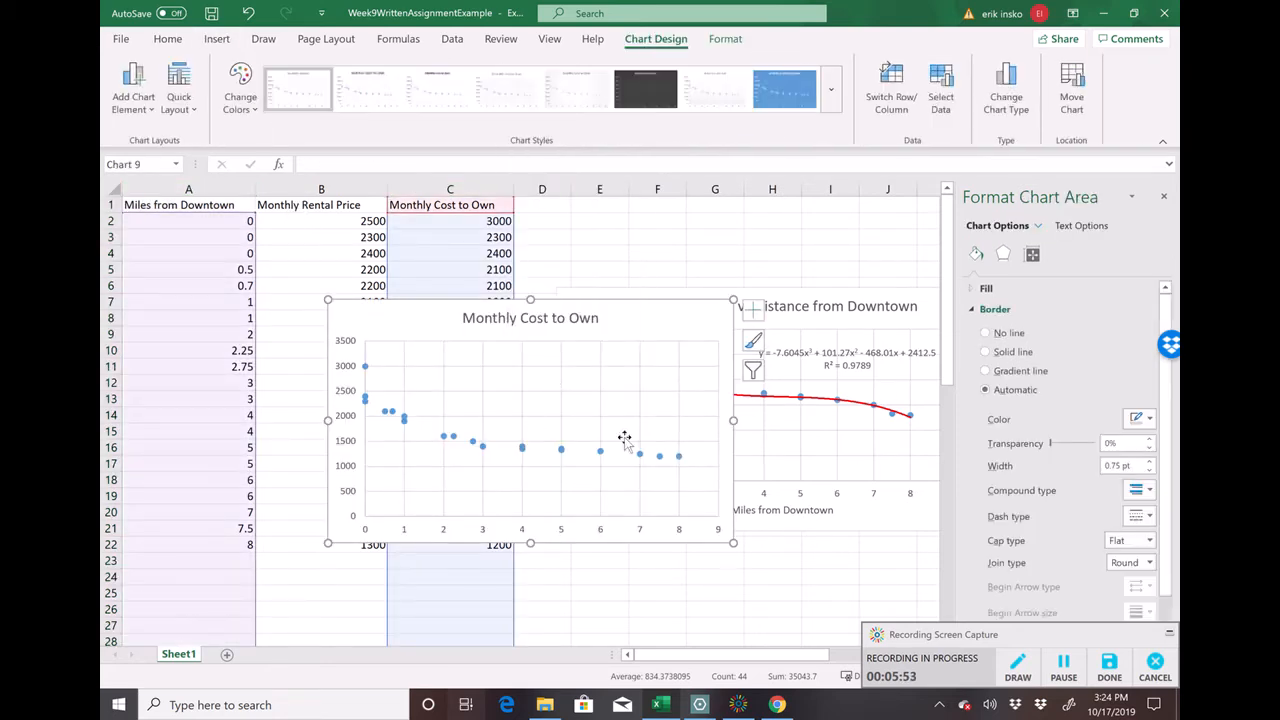
# Change the new chart's title to "Monthly Cost to Own vs Distance from Downtown"
pyautogui.click(598, 320)
pyautogui.click(593, 314)
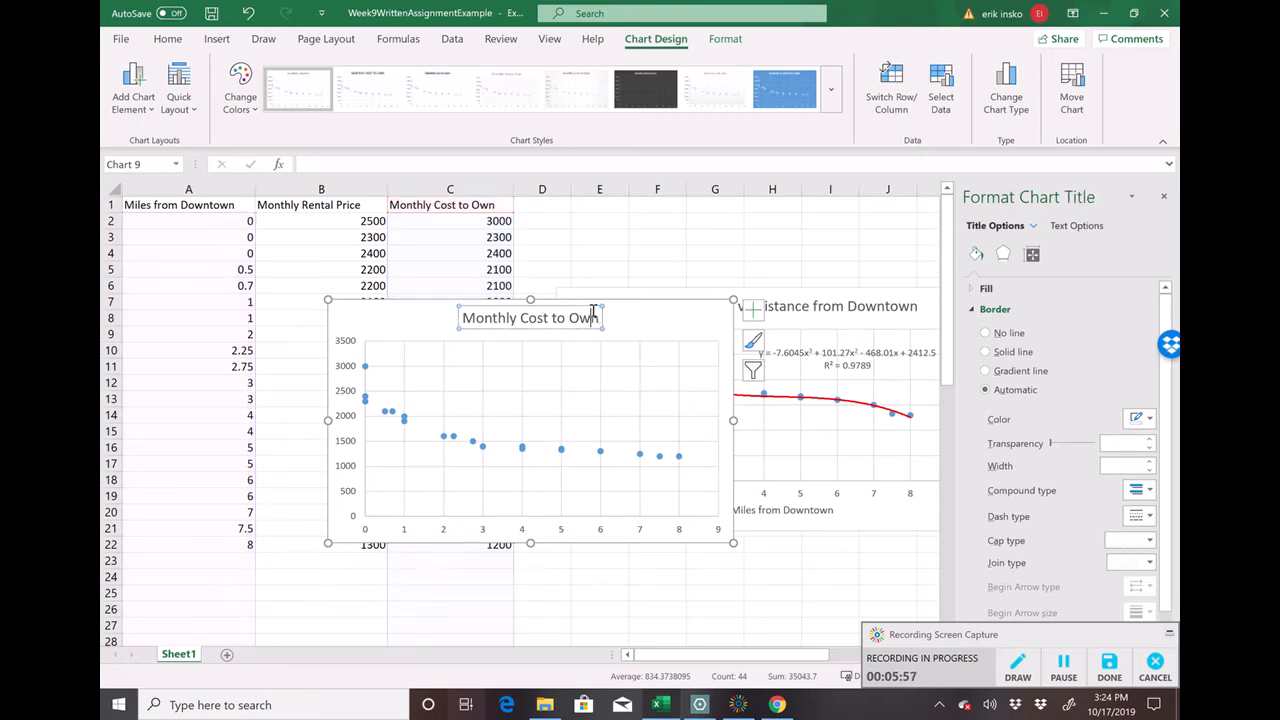
pyautogui.write('vs Distnace')
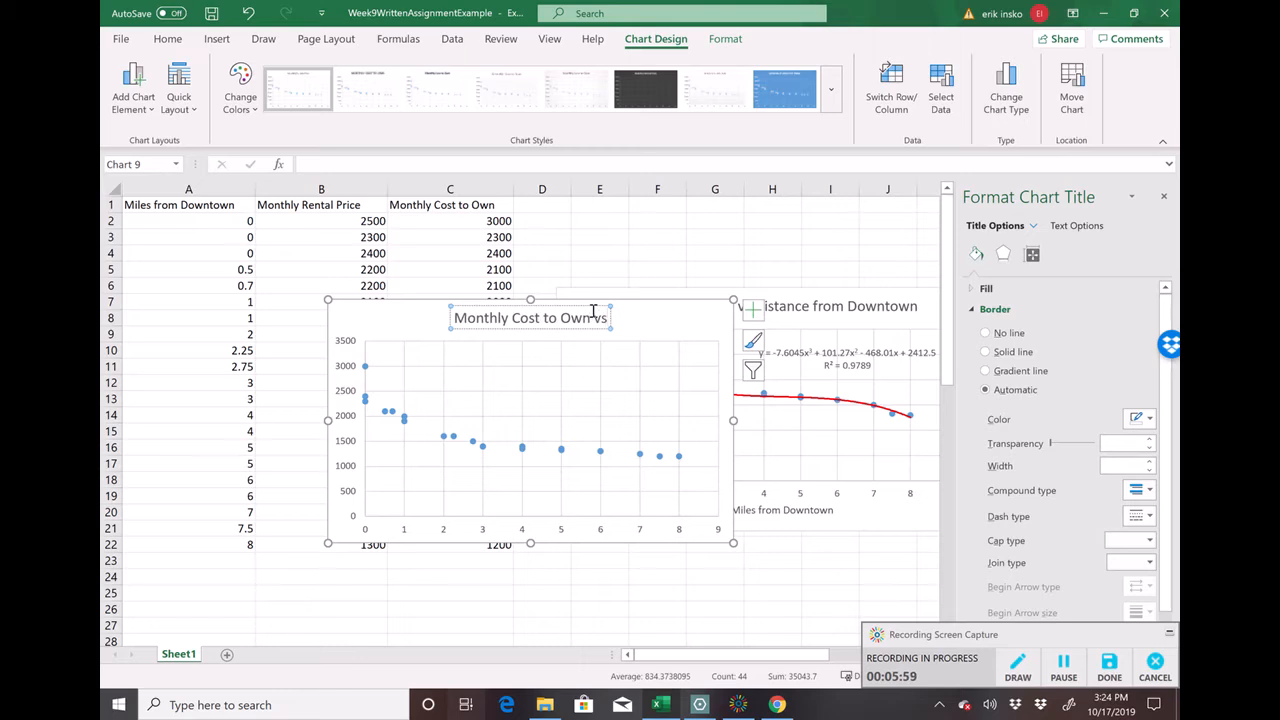
pyautogui.press('BackSpace')
pyautogui.press('BackSpace')
pyautogui.press('BackSpace')
pyautogui.press('BackSpace')
pyautogui.write('anceFr')
pyautogui.press('BackSpace')
pyautogui.press('BackSpace')
pyautogui.write('From Downtown')
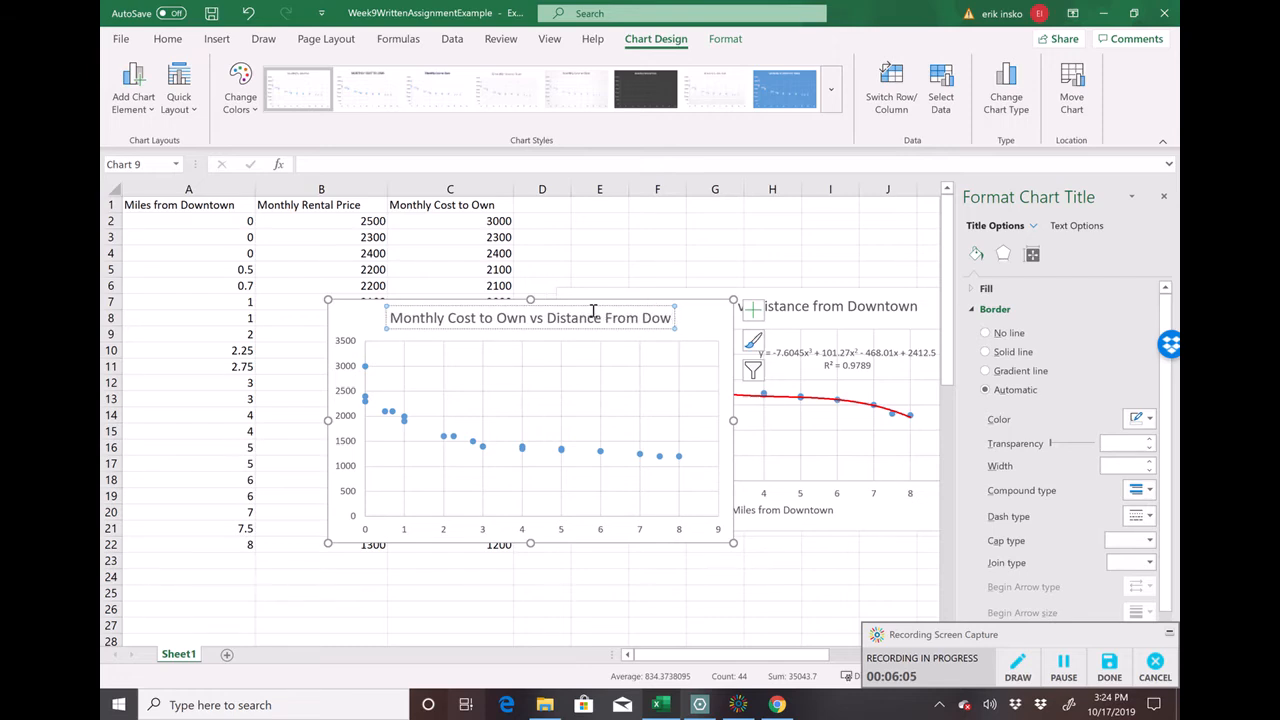
pyautogui.press('BackSpace')
pyautogui.press('BackSpace')
pyautogui.write('wn')
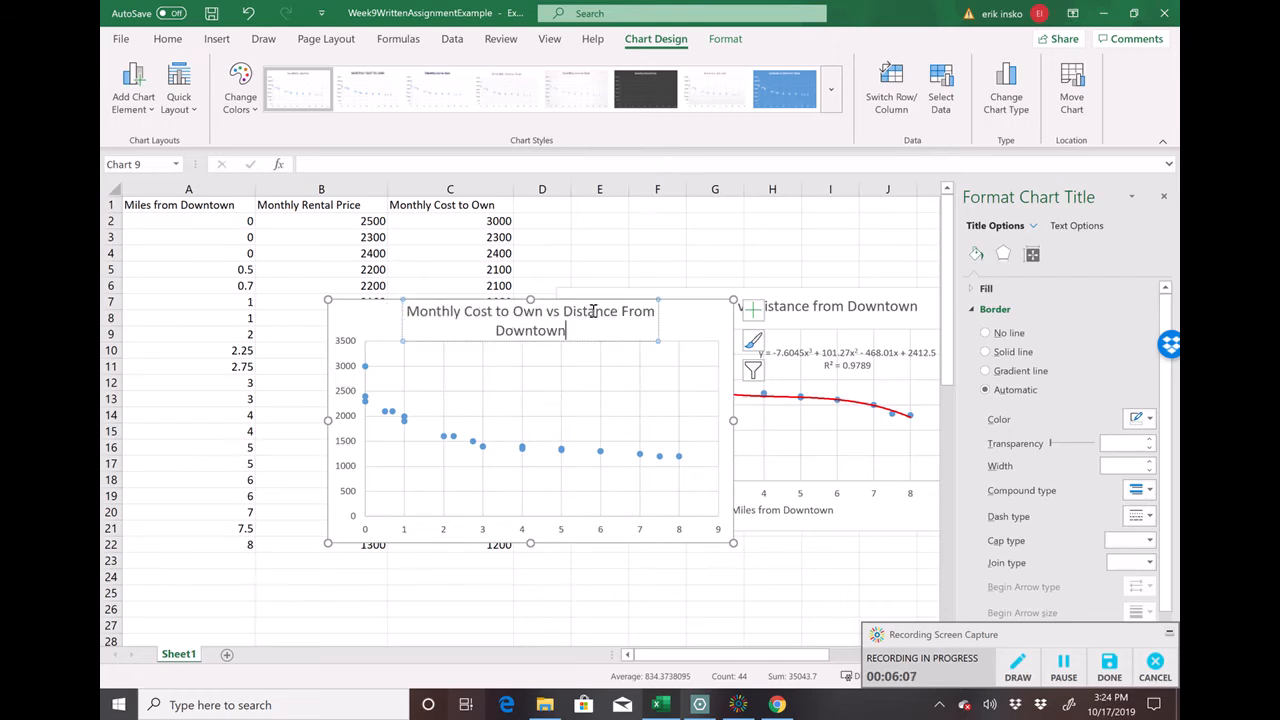
pyautogui.press('Delete')
pyautogui.write('f')
pyautogui.click(584, 398)
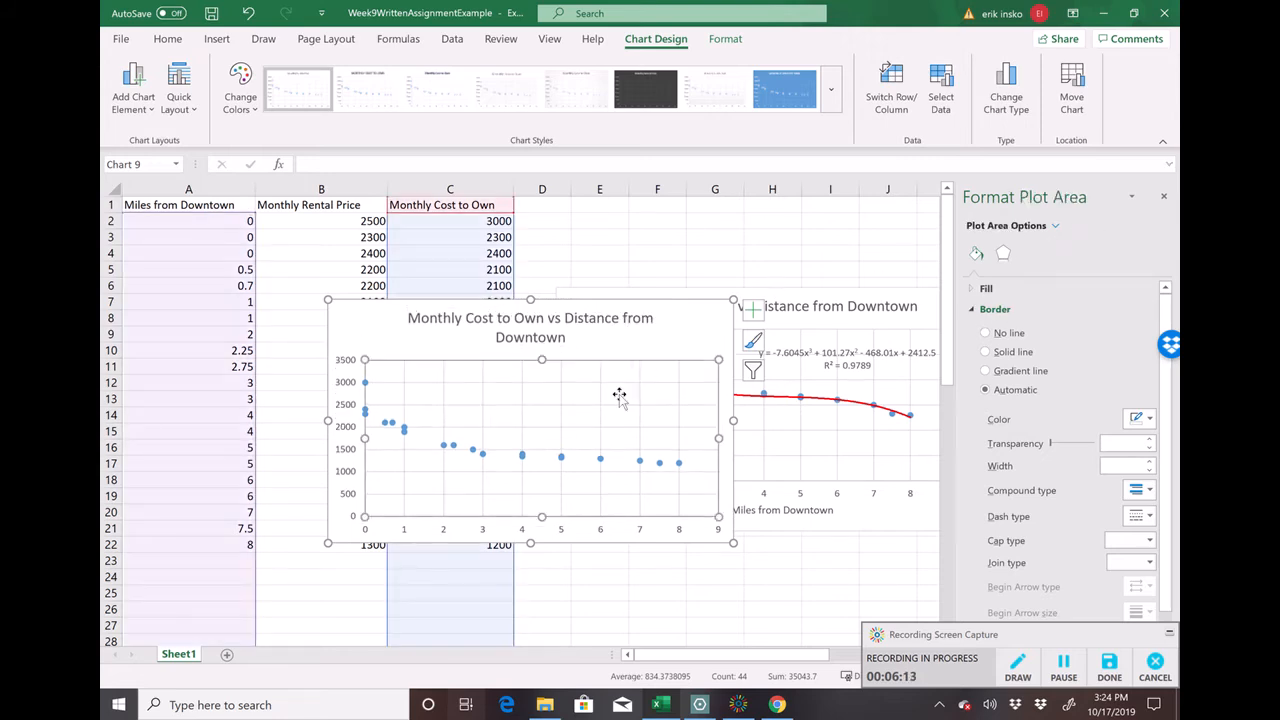
# Add a polynomial trendline to the Monthly Cost to Own chart
pyautogui.click(753, 311)
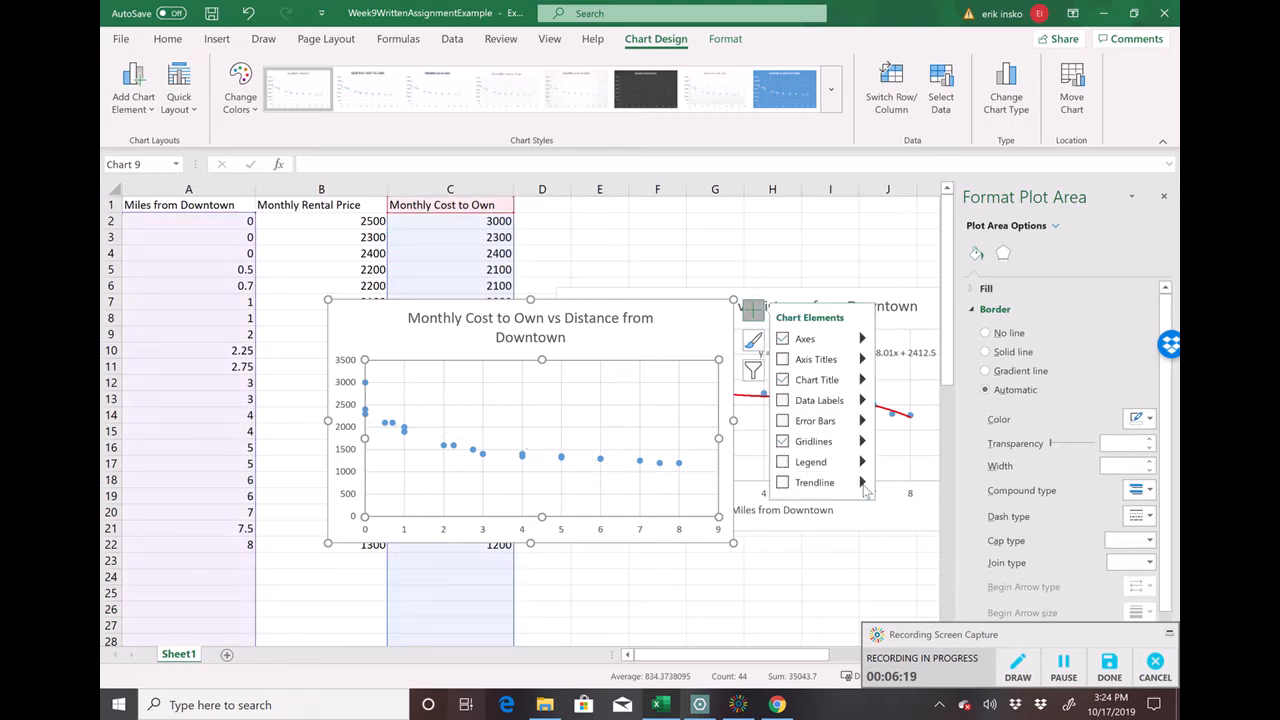
pyautogui.click(862, 483)
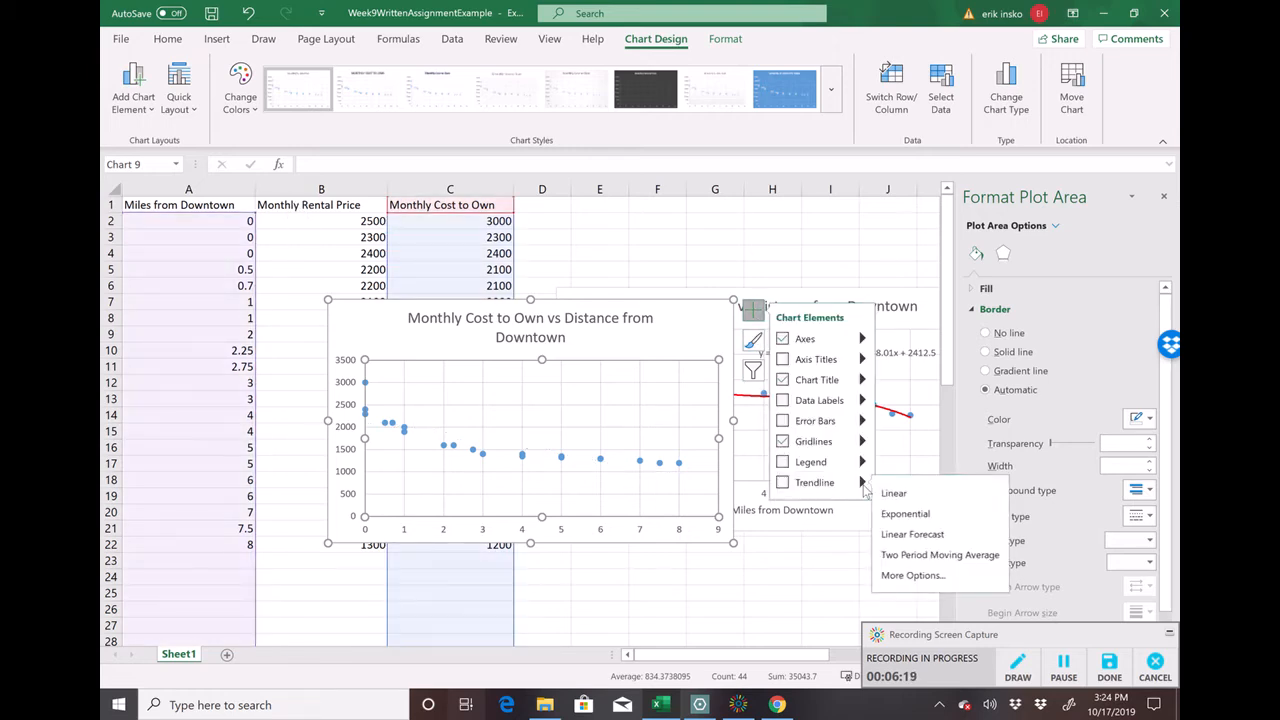
pyautogui.click(913, 575)
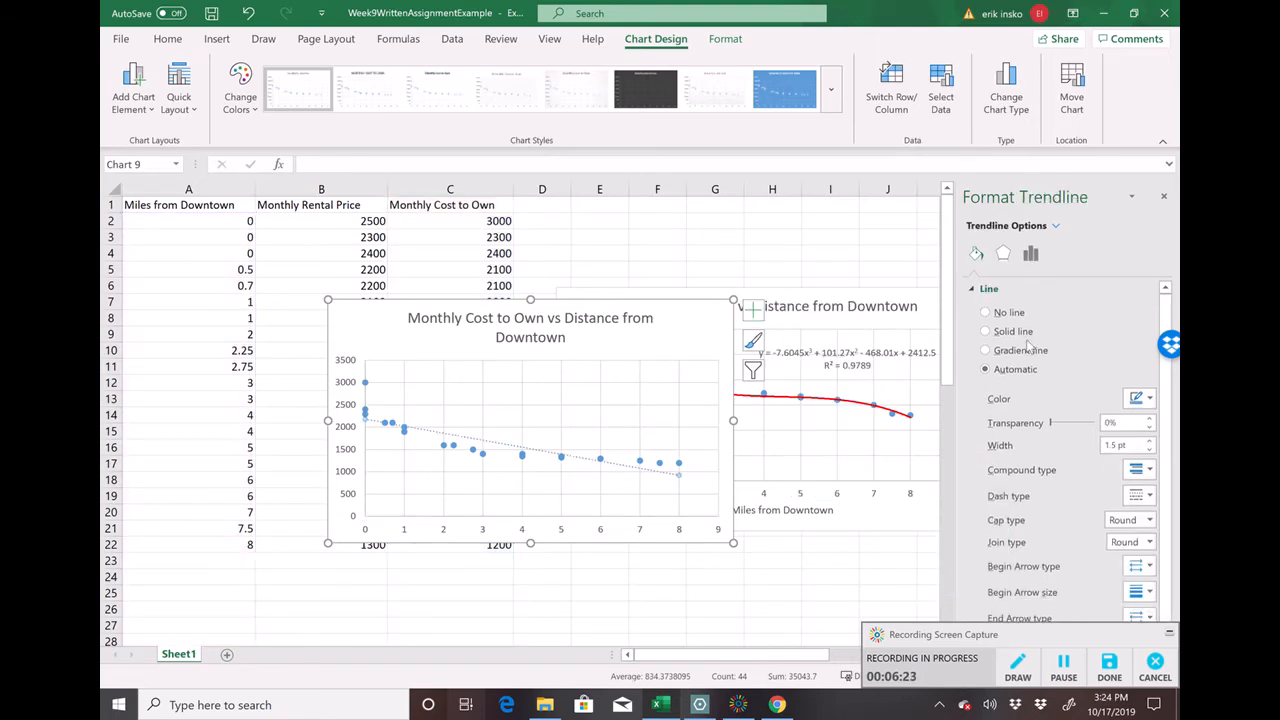
pyautogui.click(1030, 253)
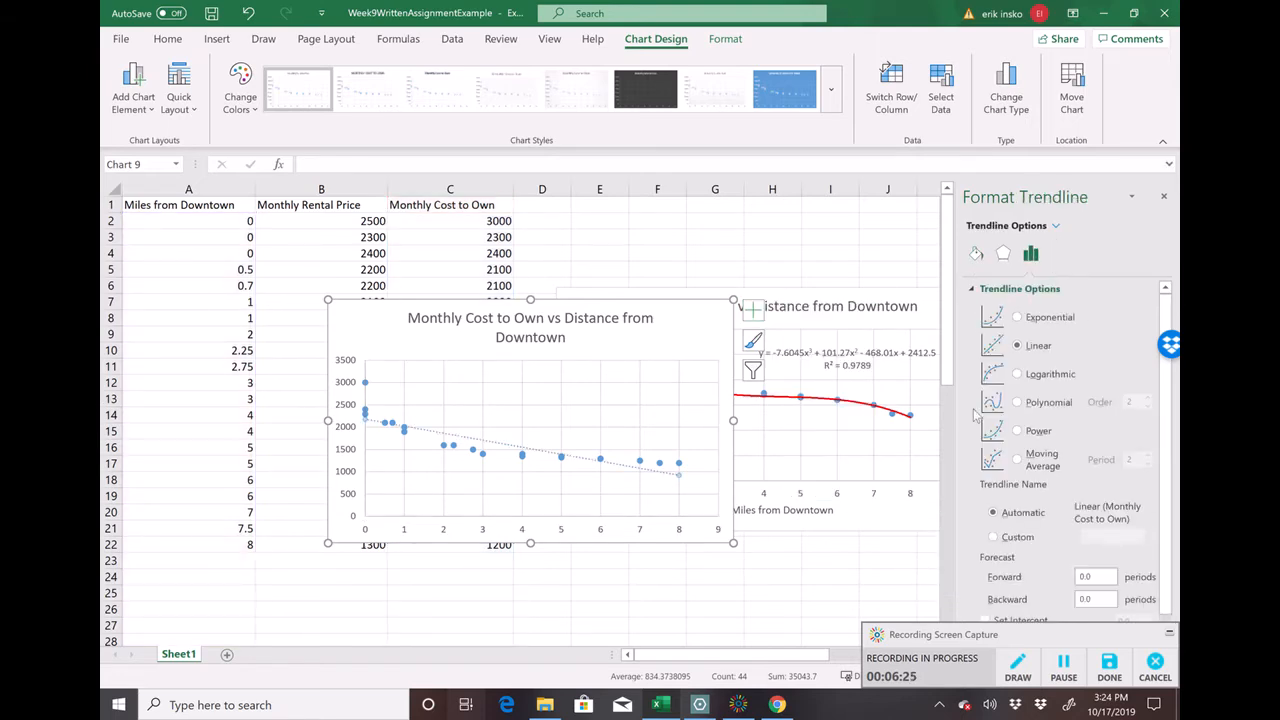
pyautogui.scroll(-1, 1043, 410)
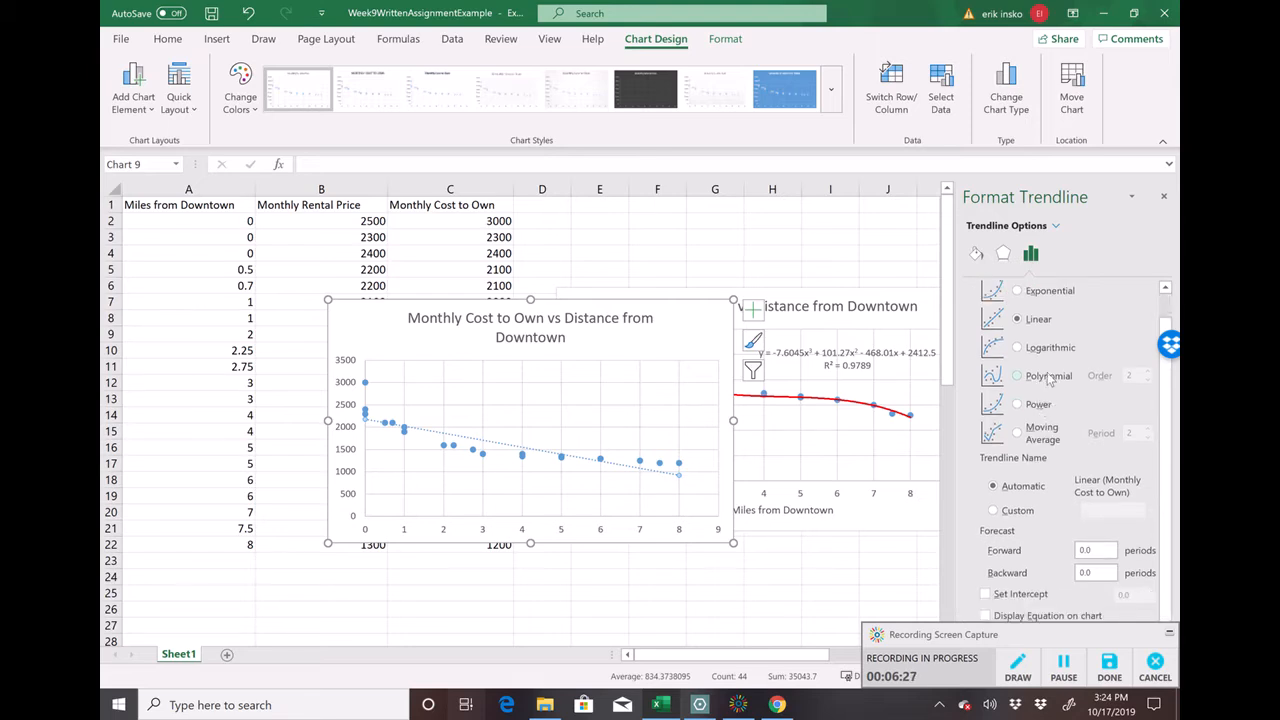
pyautogui.click(1049, 378)
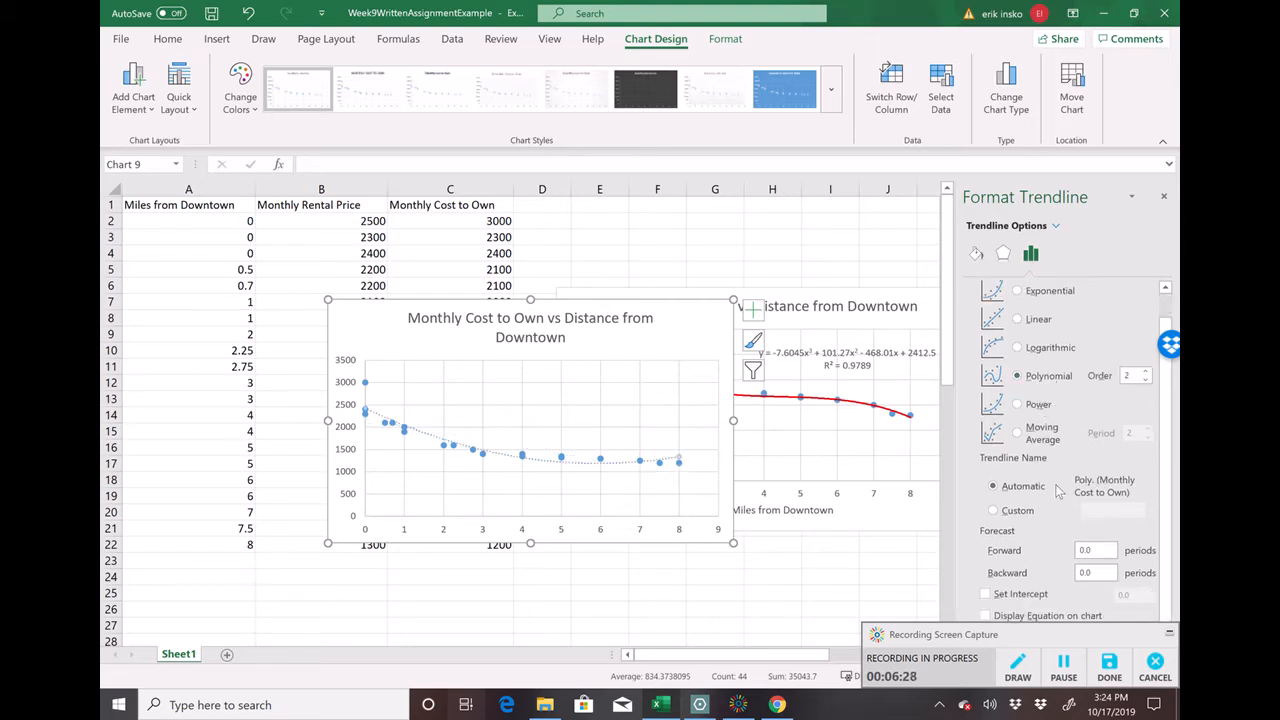
# Display the trendline's equation and R-squared value on the chart, and move their label to the empty area above the data points
pyautogui.click(1046, 617)
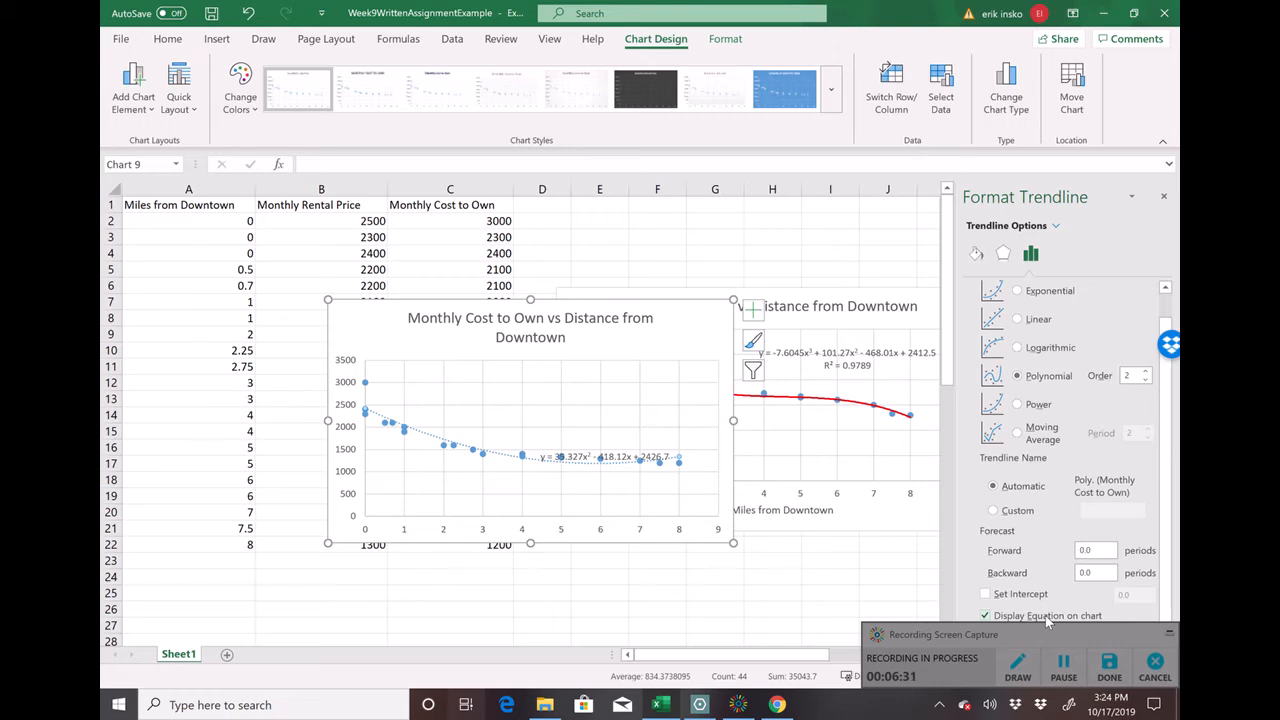
pyautogui.moveTo(1050, 633); pyautogui.dragTo(1041, 54)
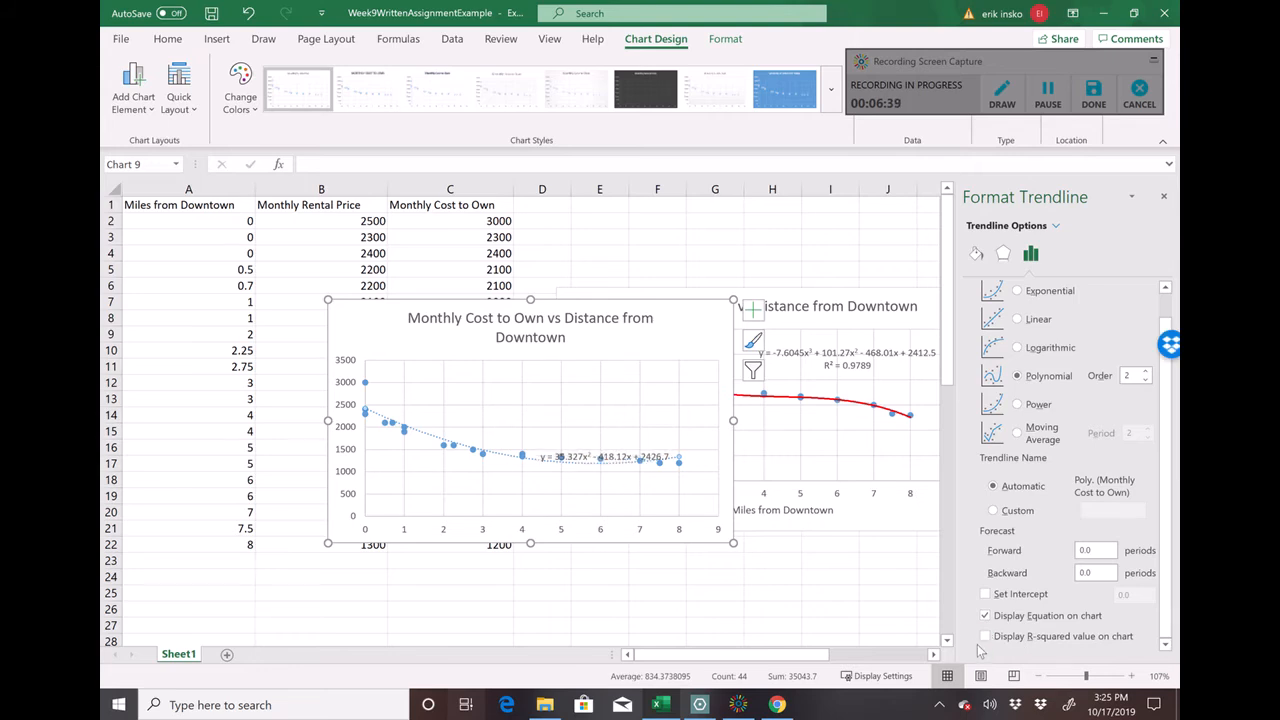
pyautogui.click(985, 637)
pyautogui.click(618, 450)
pyautogui.moveTo(660, 363); pyautogui.dragTo(660, 363)
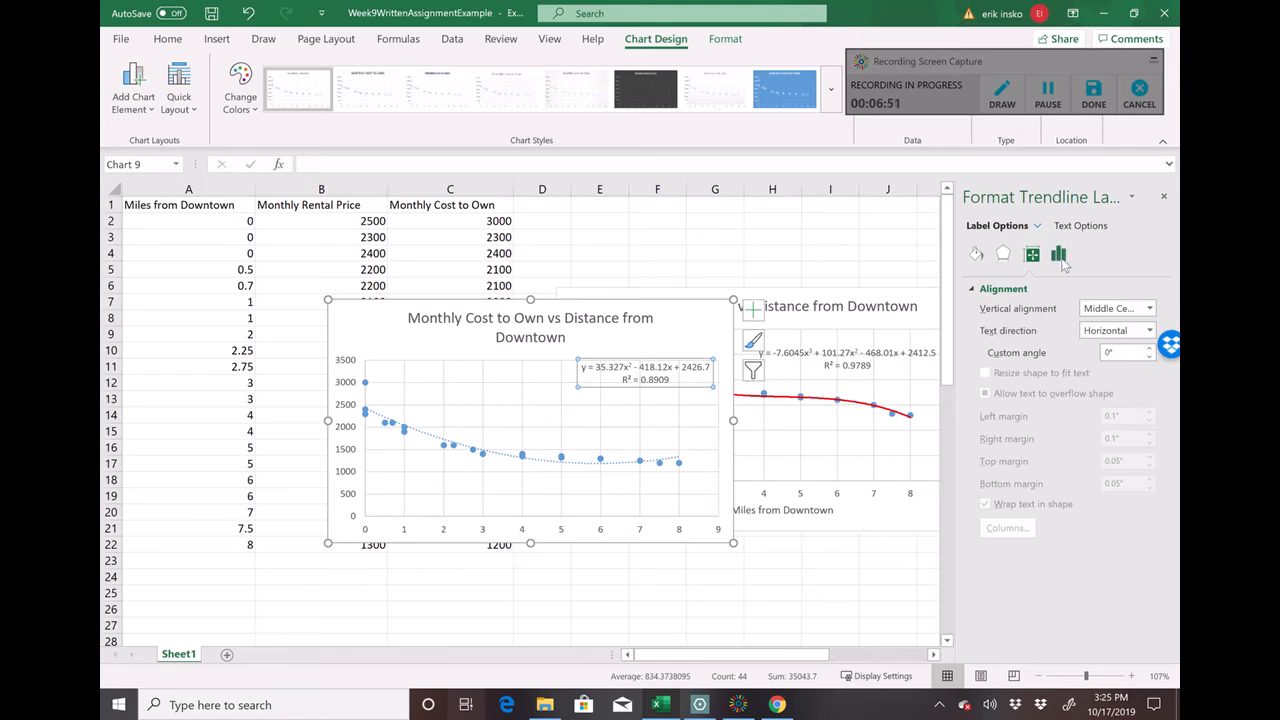
# Set the Monthly Cost to Own trendline's polynomial order to 3
pyautogui.click(656, 461)
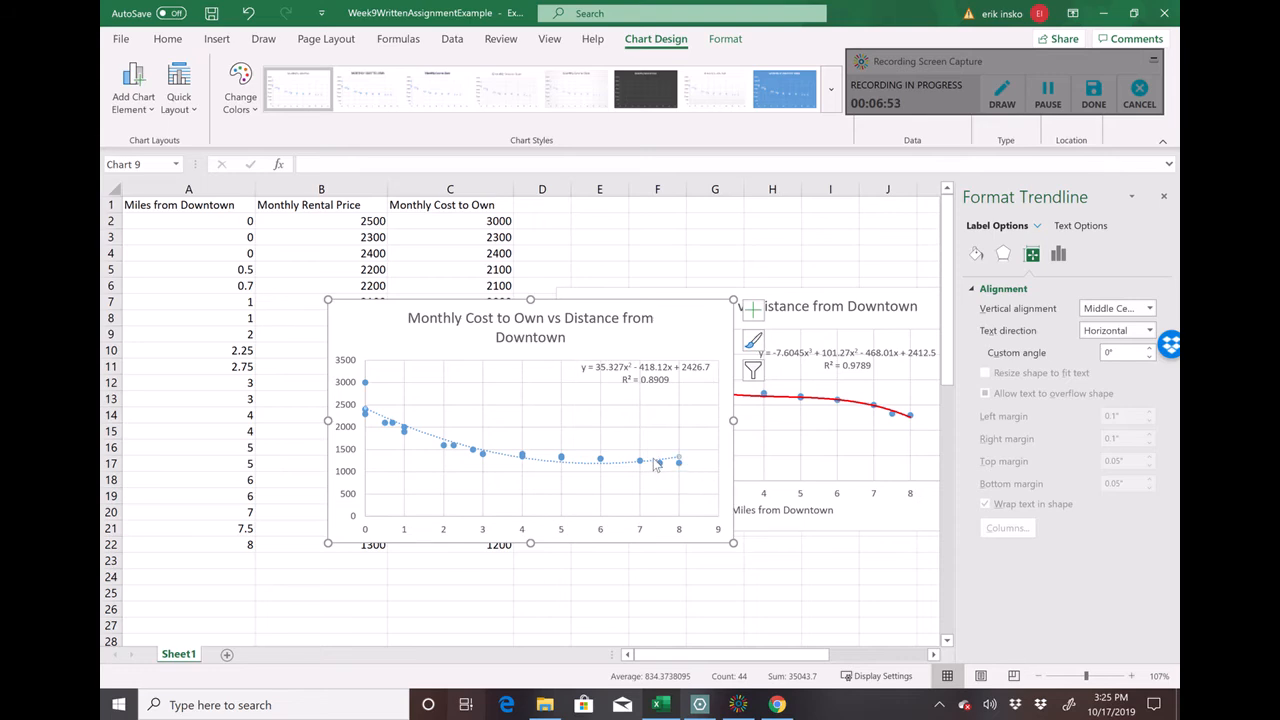
pyautogui.click(1150, 397)
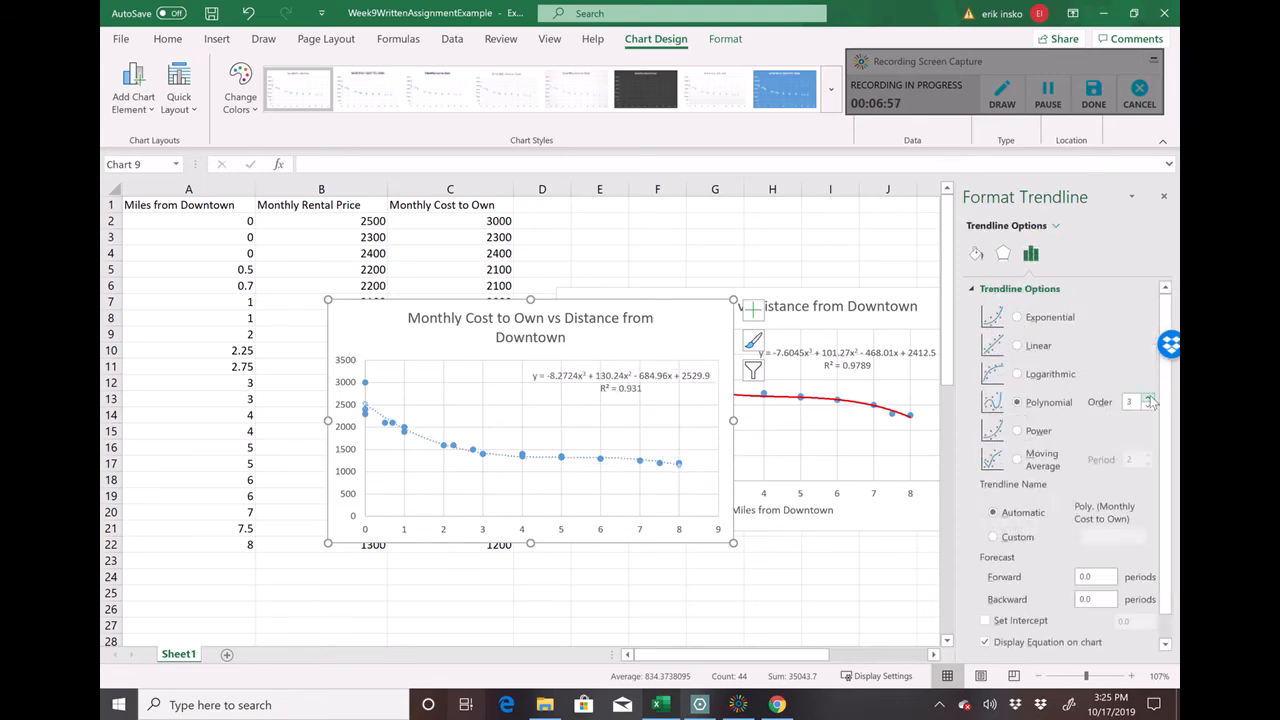
# Try polynomial orders from 2 up to 6 for the Monthly Cost to Own trendline, and return it to order 3
pyautogui.click(1150, 397)
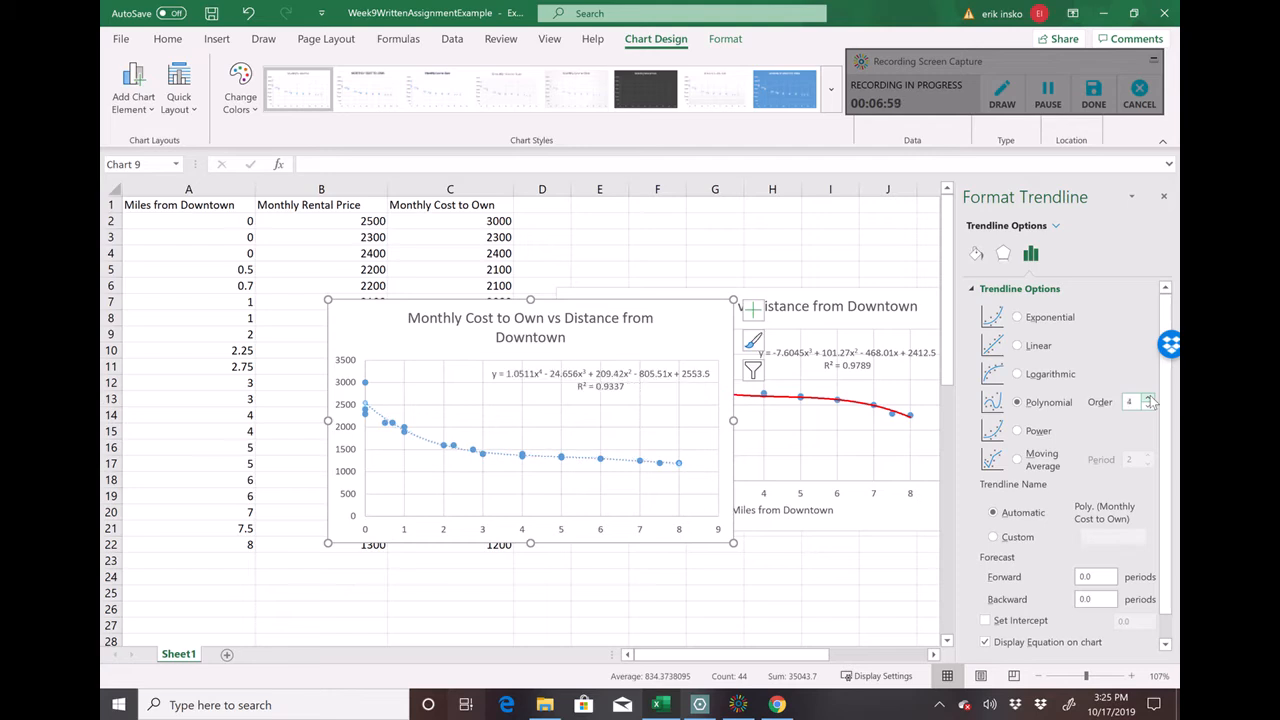
pyautogui.click(1150, 397)
pyautogui.click(1150, 397)
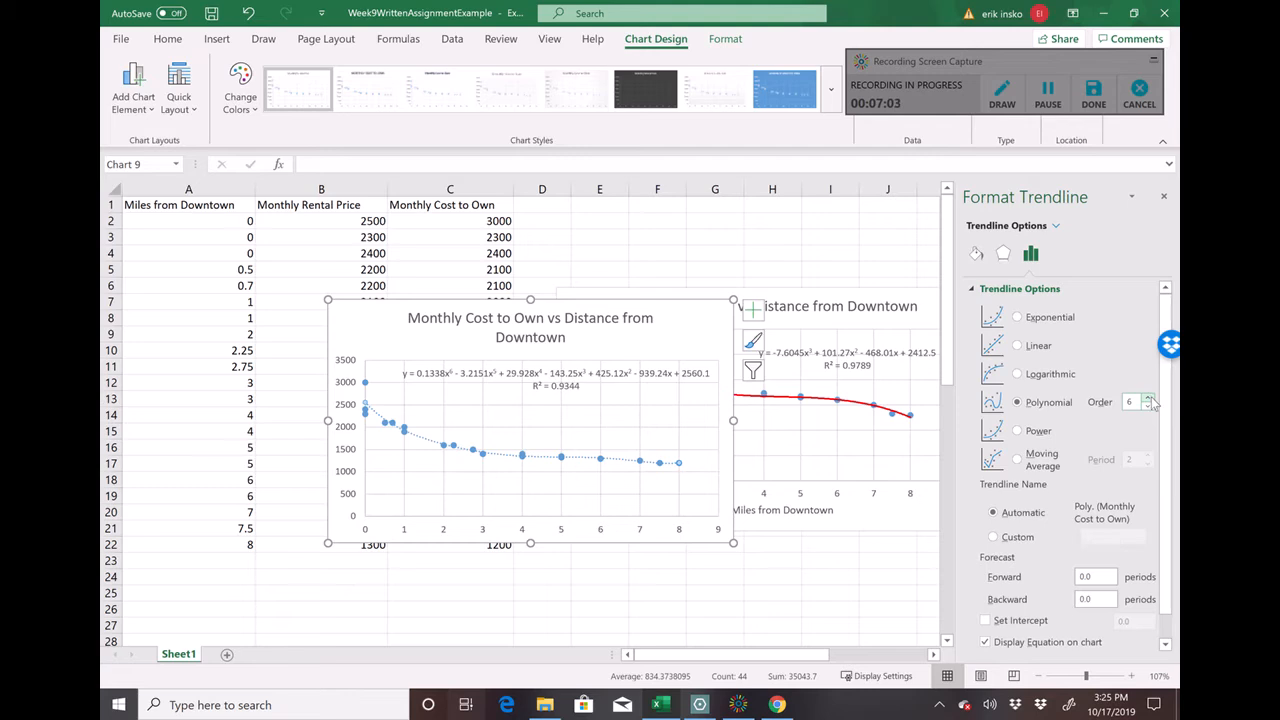
pyautogui.click(1150, 406)
pyautogui.click(1150, 406)
pyautogui.click(1150, 406)
pyautogui.click(1150, 406)
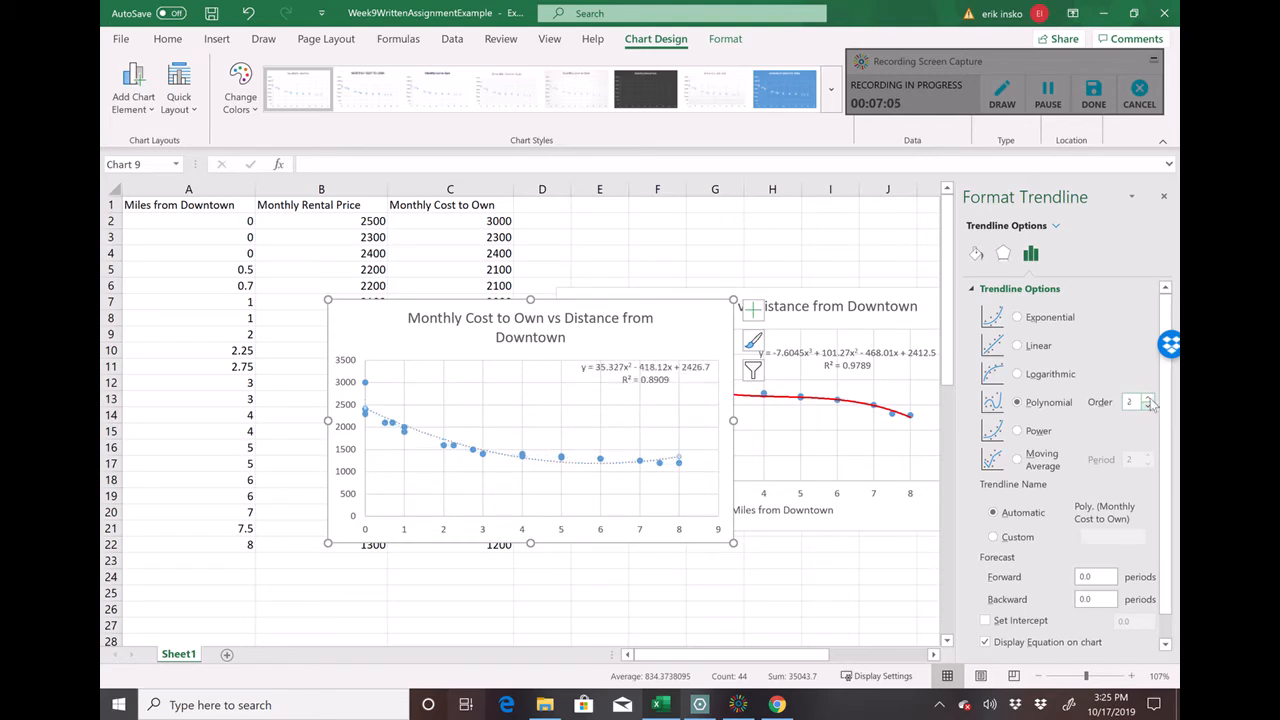
pyautogui.click(1151, 399)
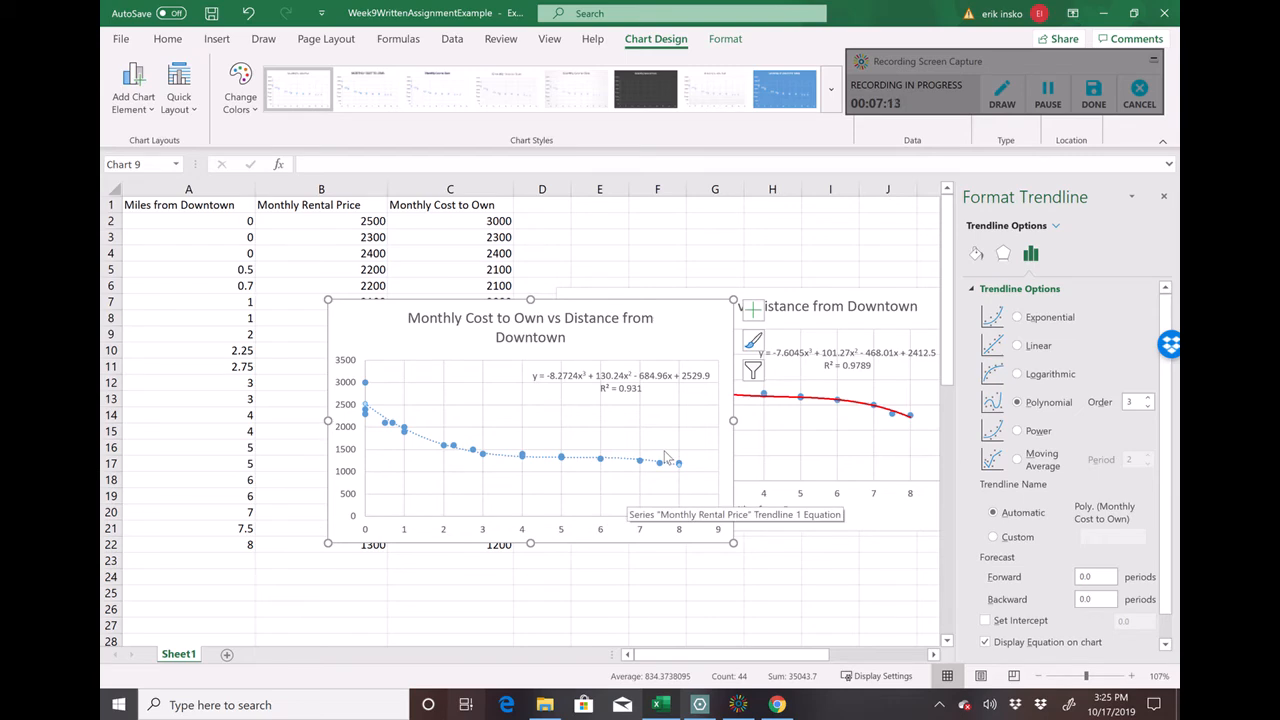
# Copy the Monthly Cost to Own trendline equation from the chart into a new expression line in Desmos
pyautogui.click(540, 375)
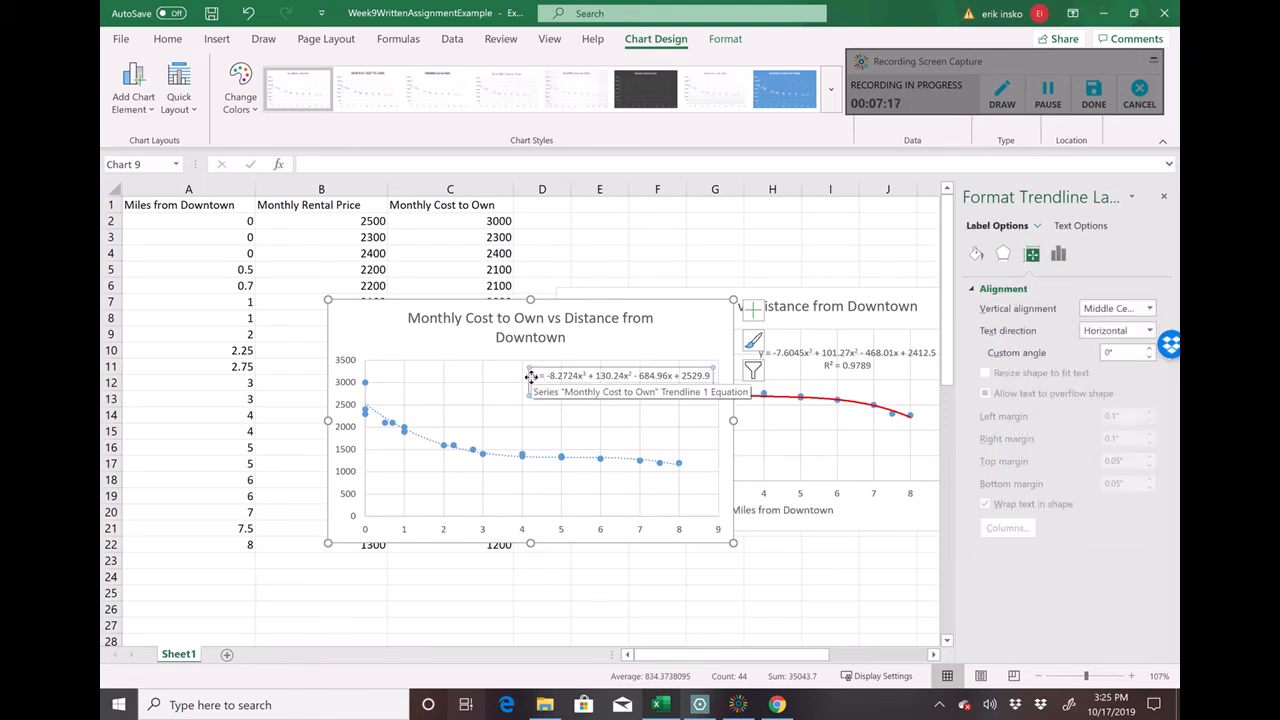
pyautogui.moveTo(534, 377); pyautogui.dragTo(704, 378)
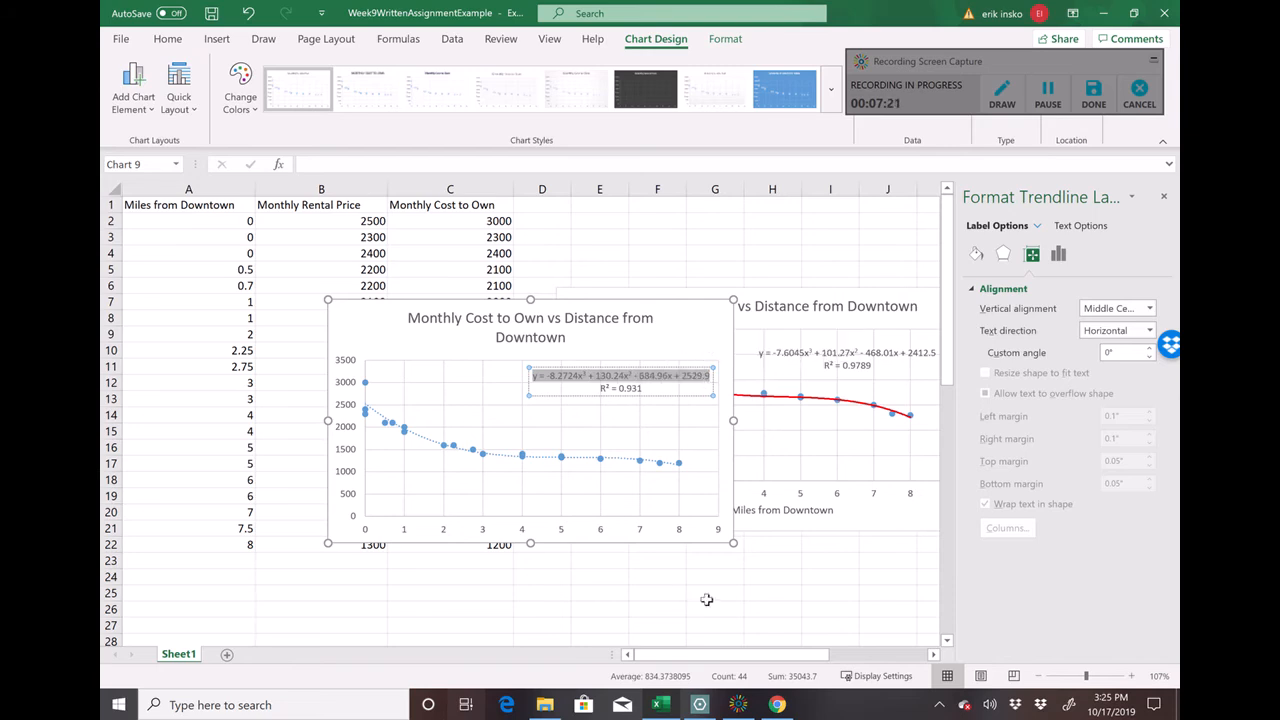
pyautogui.click(779, 705)
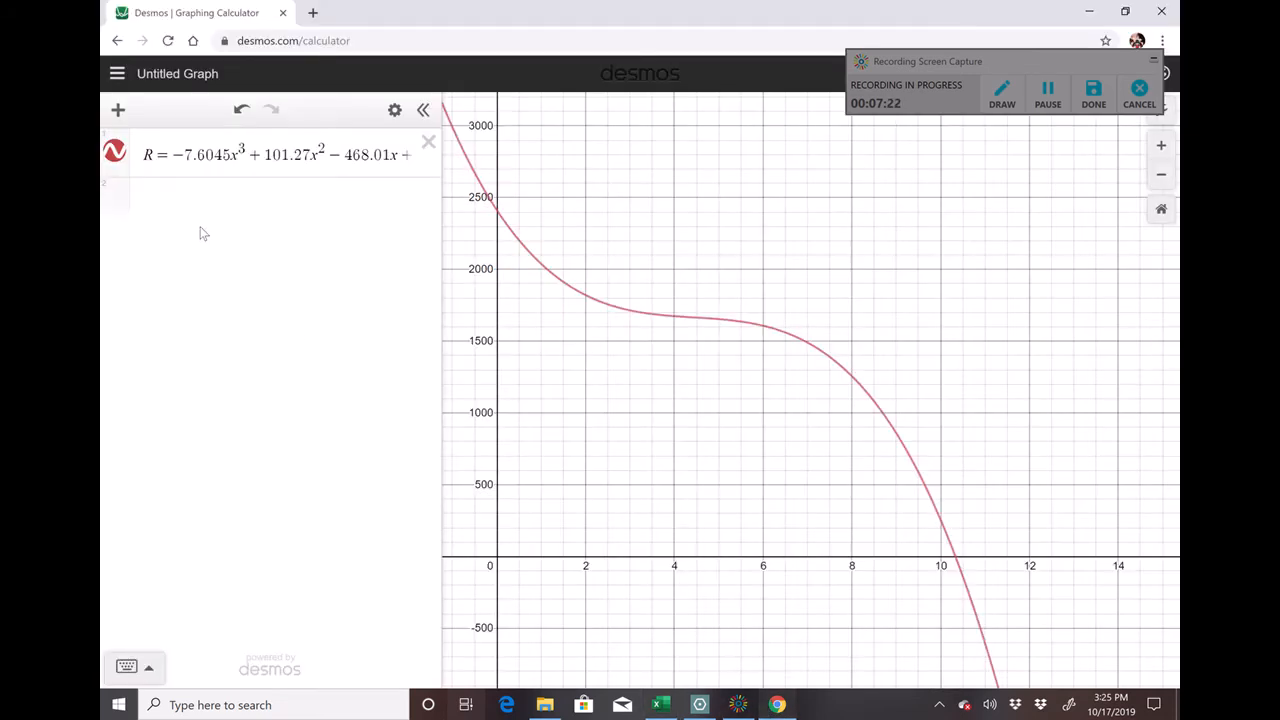
pyautogui.click(169, 207)
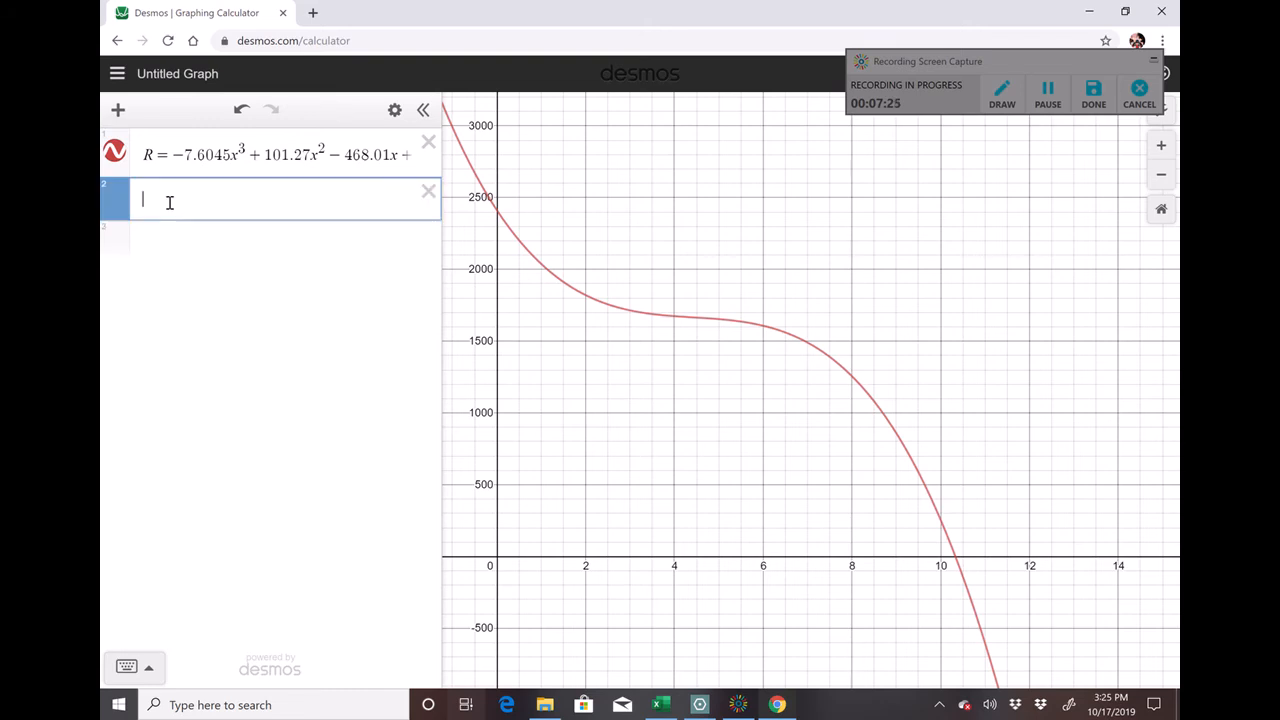
pyautogui.hotkey('ctrl', 'v')
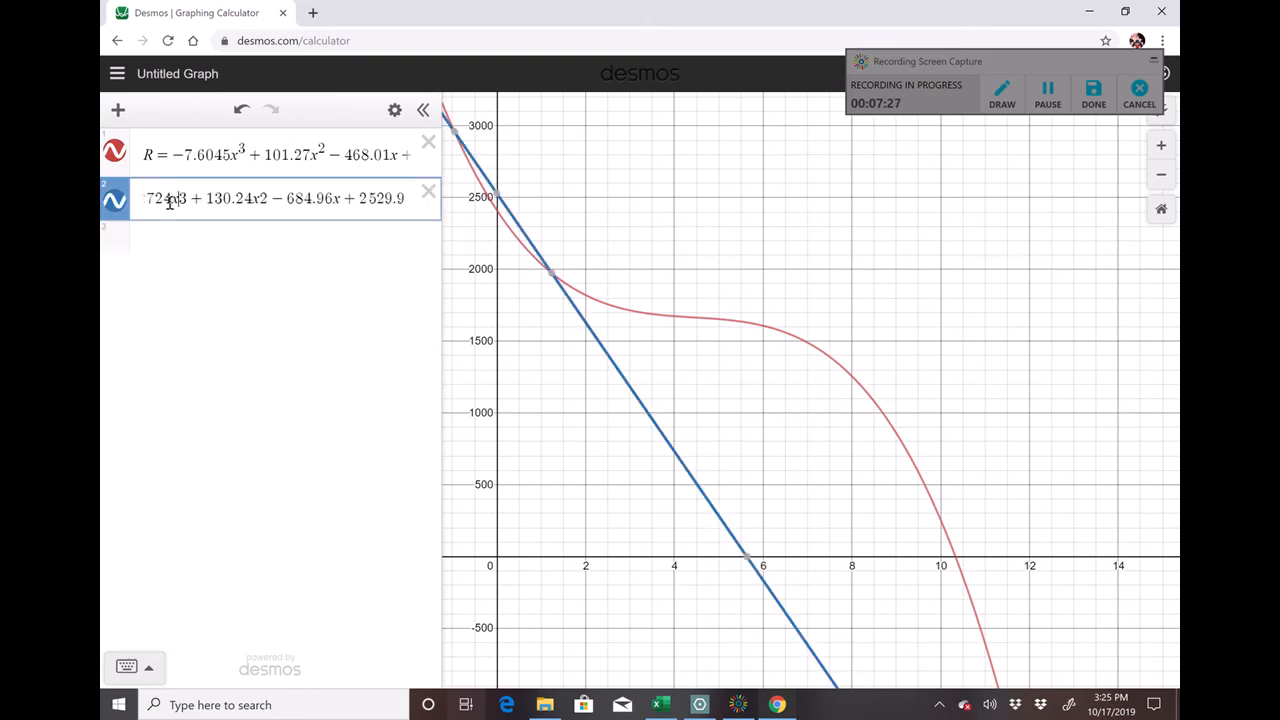
# Turn the pasted equation's plain 3 and 2 into exponents, so its leading terms read -8.2724x^3 + 130.24x^2
pyautogui.write('^')
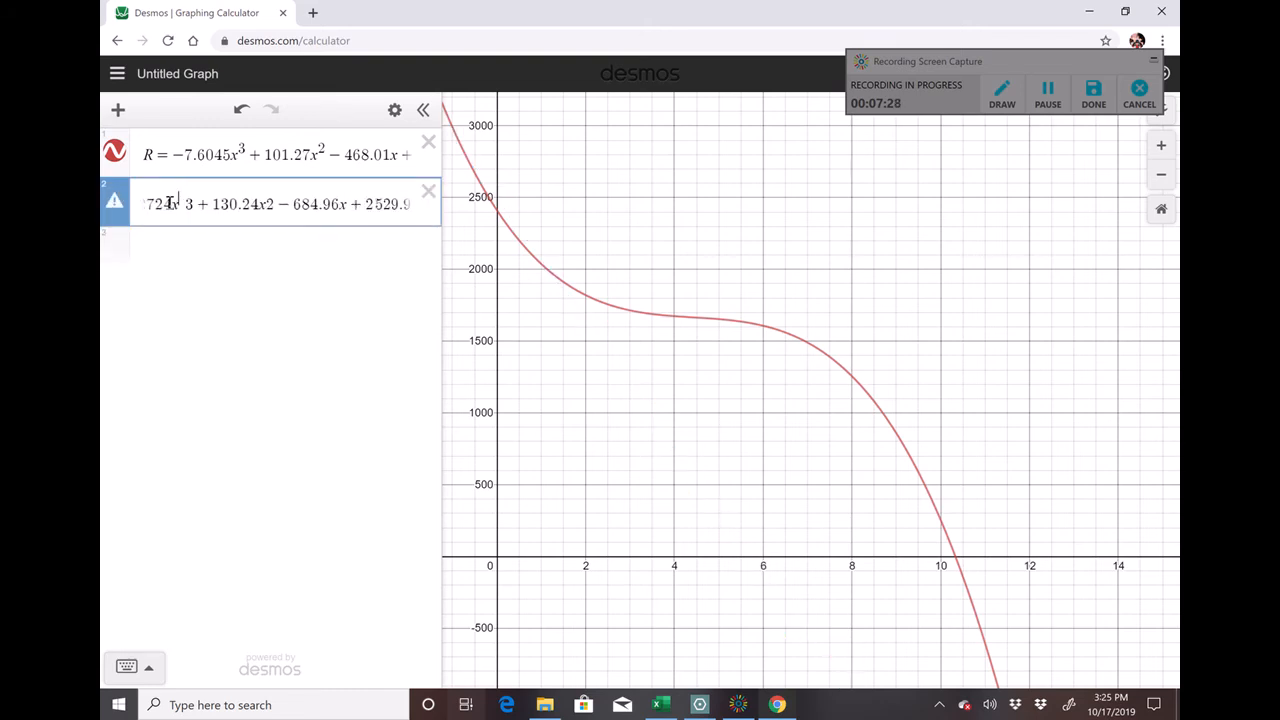
pyautogui.write('3')
pyautogui.press('Delete')
pyautogui.press('Right')
pyautogui.press('Right')
pyautogui.press('Right')
pyautogui.press('Right')
pyautogui.press('Right')
pyautogui.write('^3')
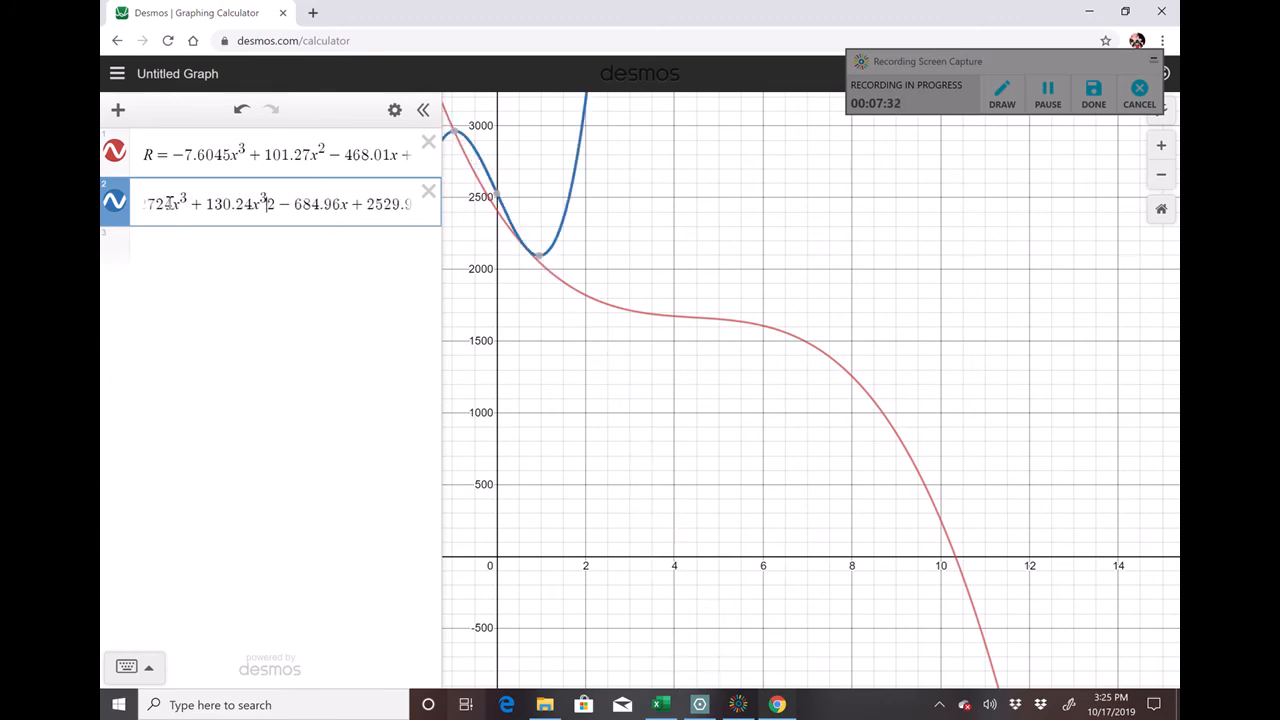
pyautogui.press('BackSpace')
pyautogui.write('2')
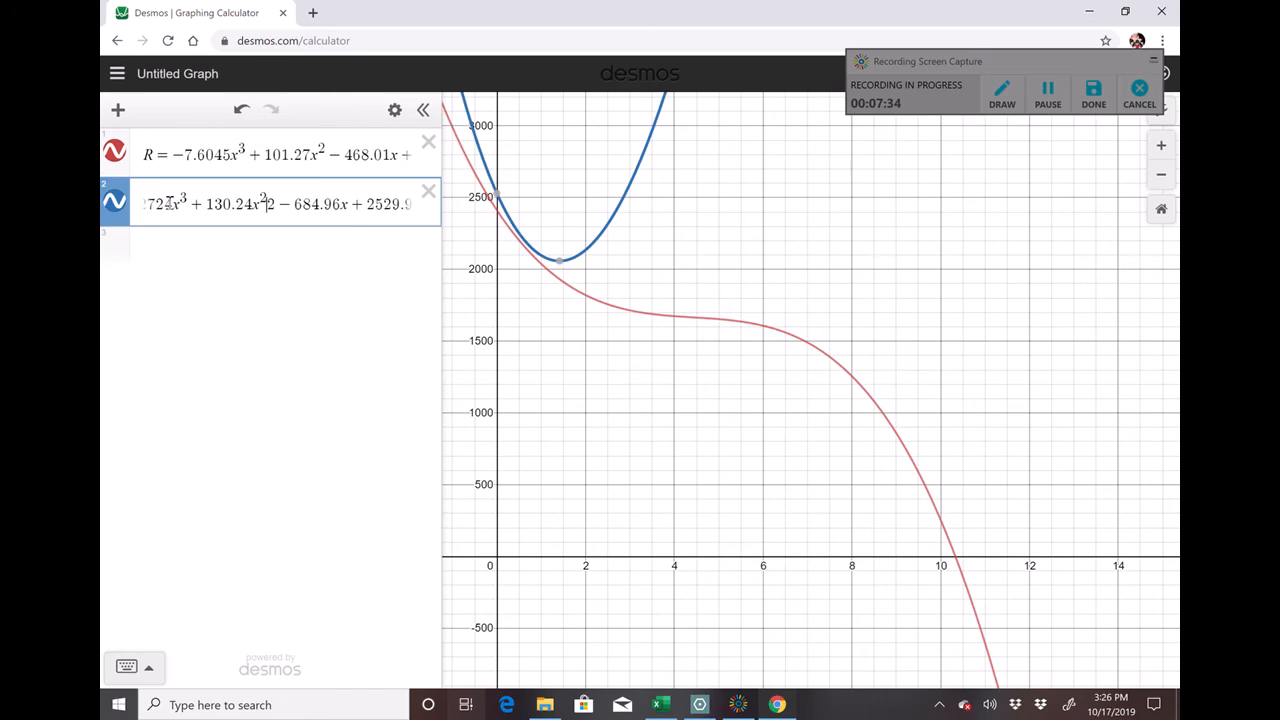
pyautogui.press('BackSpace')
# Replace the y on the equal sign's near side of the cost equation with C
pyautogui.press('Left')
pyautogui.press('Left')
pyautogui.press('Left')
pyautogui.press('Left')
pyautogui.press('Left')
pyautogui.press('Left')
pyautogui.press('Left')
pyautogui.press('Left')
pyautogui.press('Left')
pyautogui.press('Left')
pyautogui.press('Left')
pyautogui.press('Left')
pyautogui.press('Left')
pyautogui.press('Left')
pyautogui.press('Left')
pyautogui.press('Left')
pyautogui.press('Left')
pyautogui.press('Left')
pyautogui.press('Left')
pyautogui.press('Left')
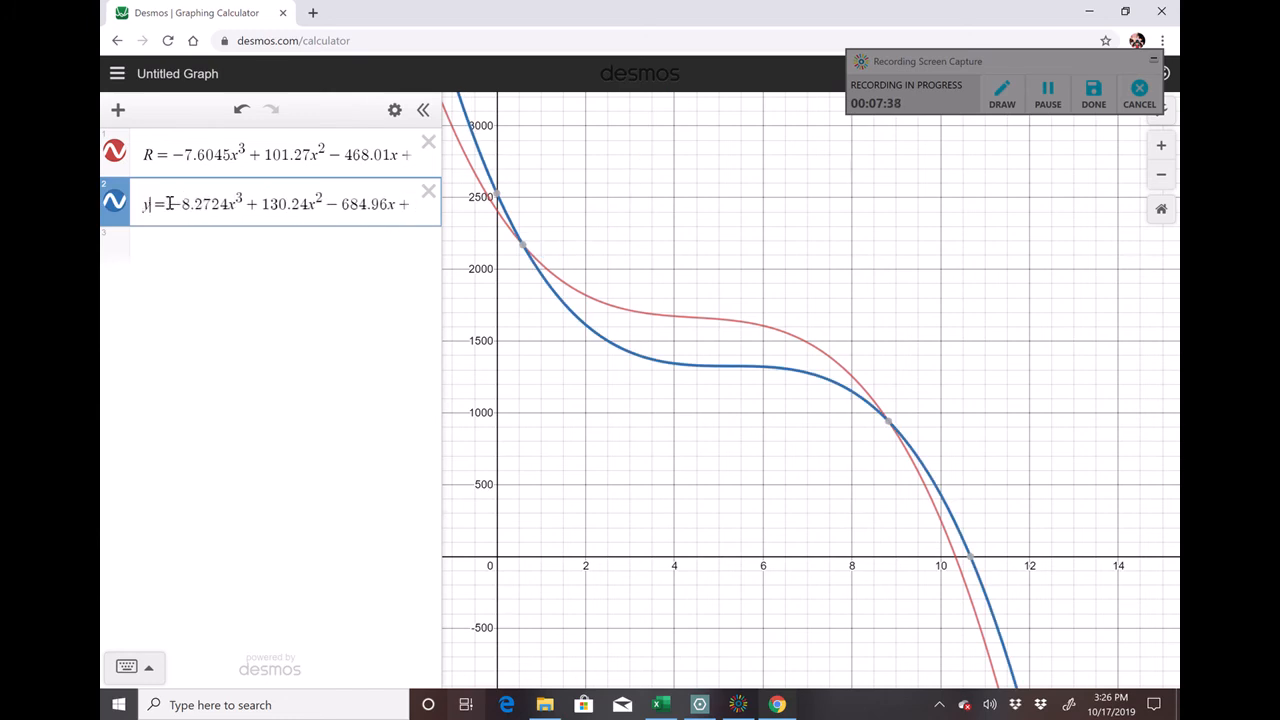
pyautogui.press('BackSpace')
pyautogui.write('C')
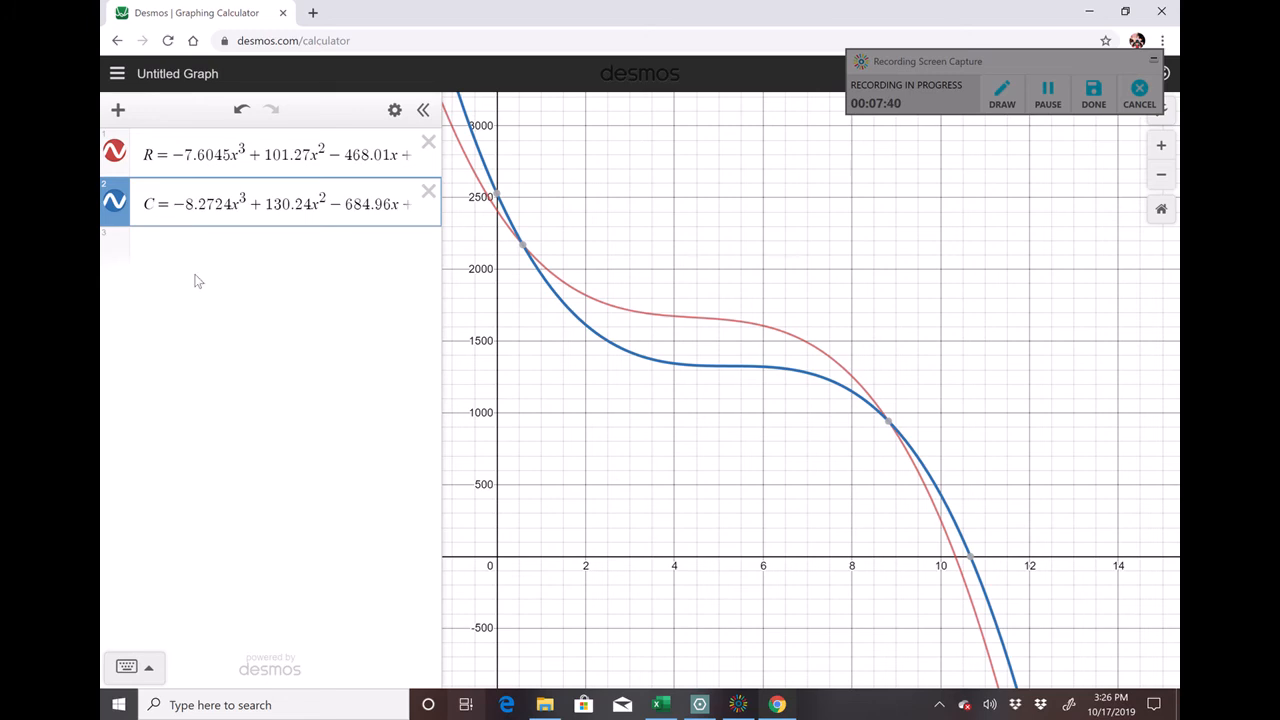
# Graph P=R-C as a third expression and show the coordinates of its curve's maximum point
pyautogui.click(163, 255)
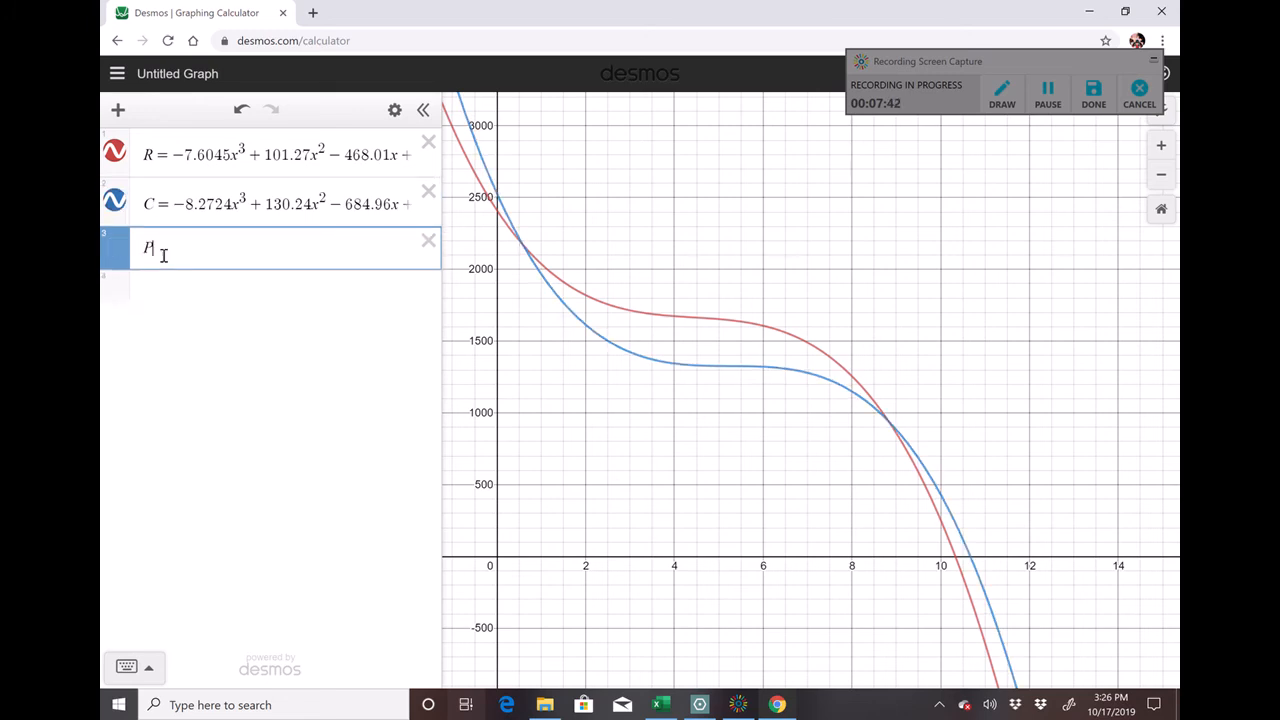
pyautogui.write('P=R-C')
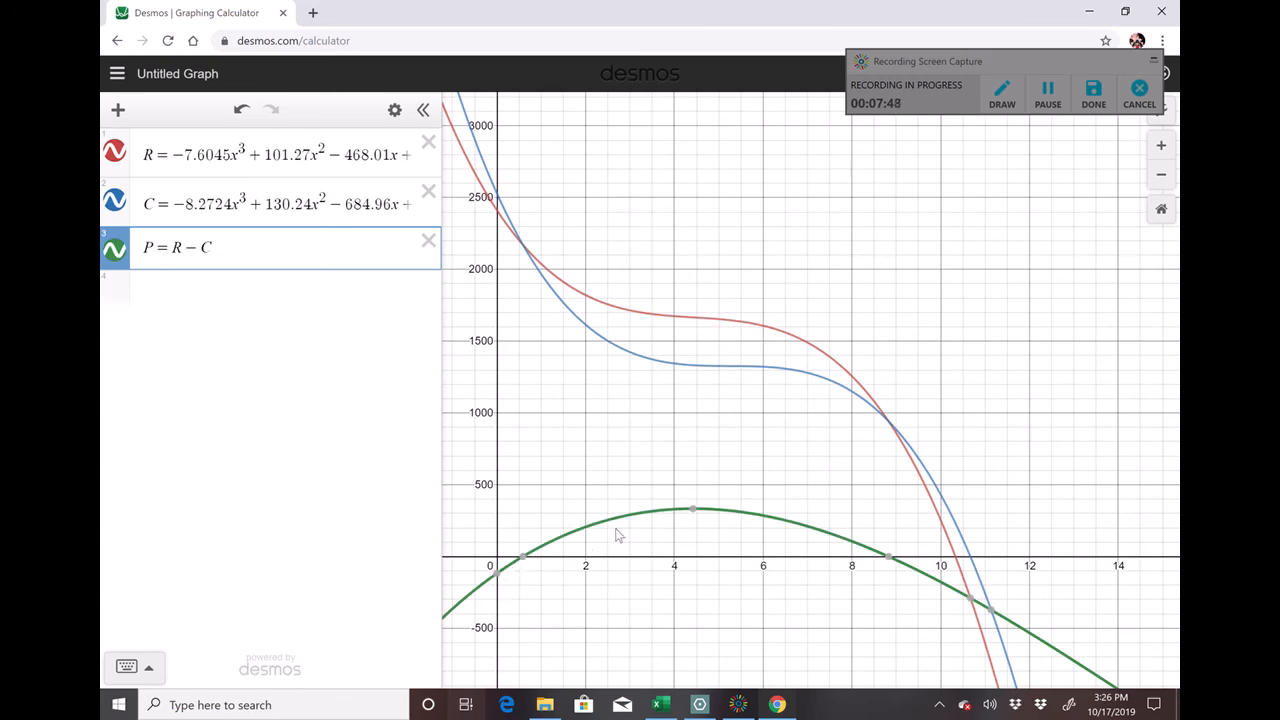
pyautogui.click(693, 510)
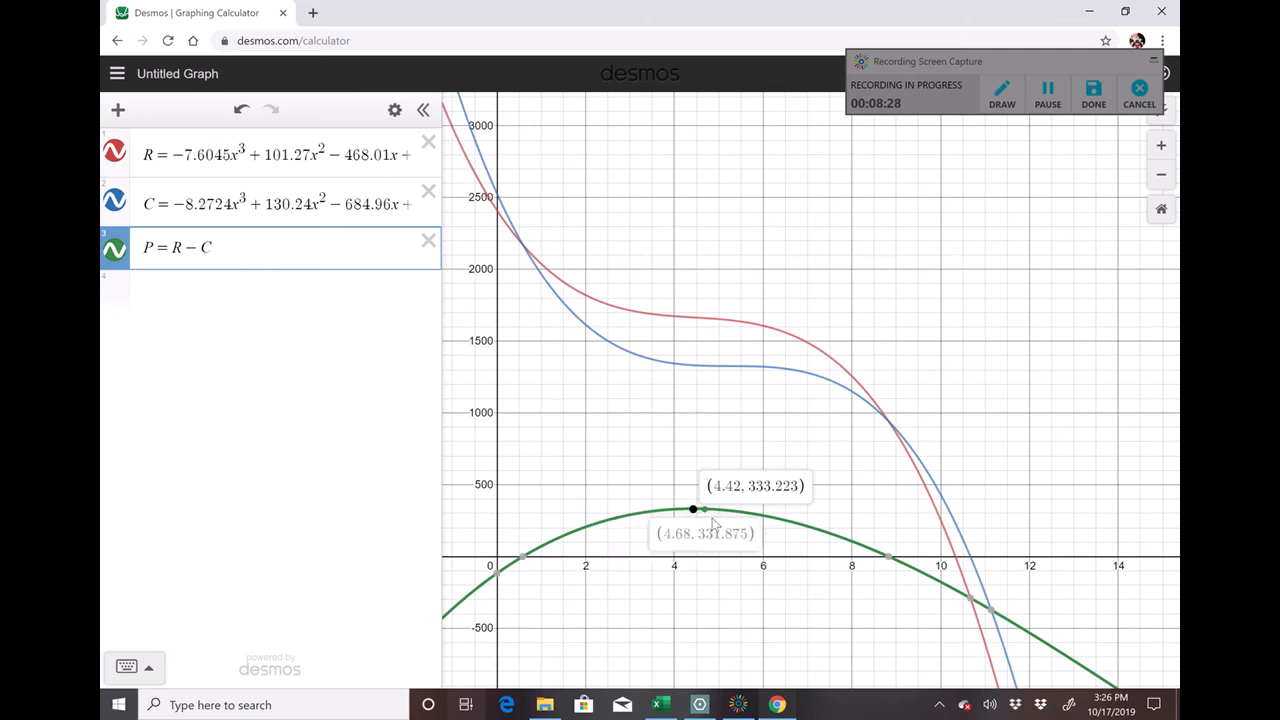
pyautogui.click(686, 522)
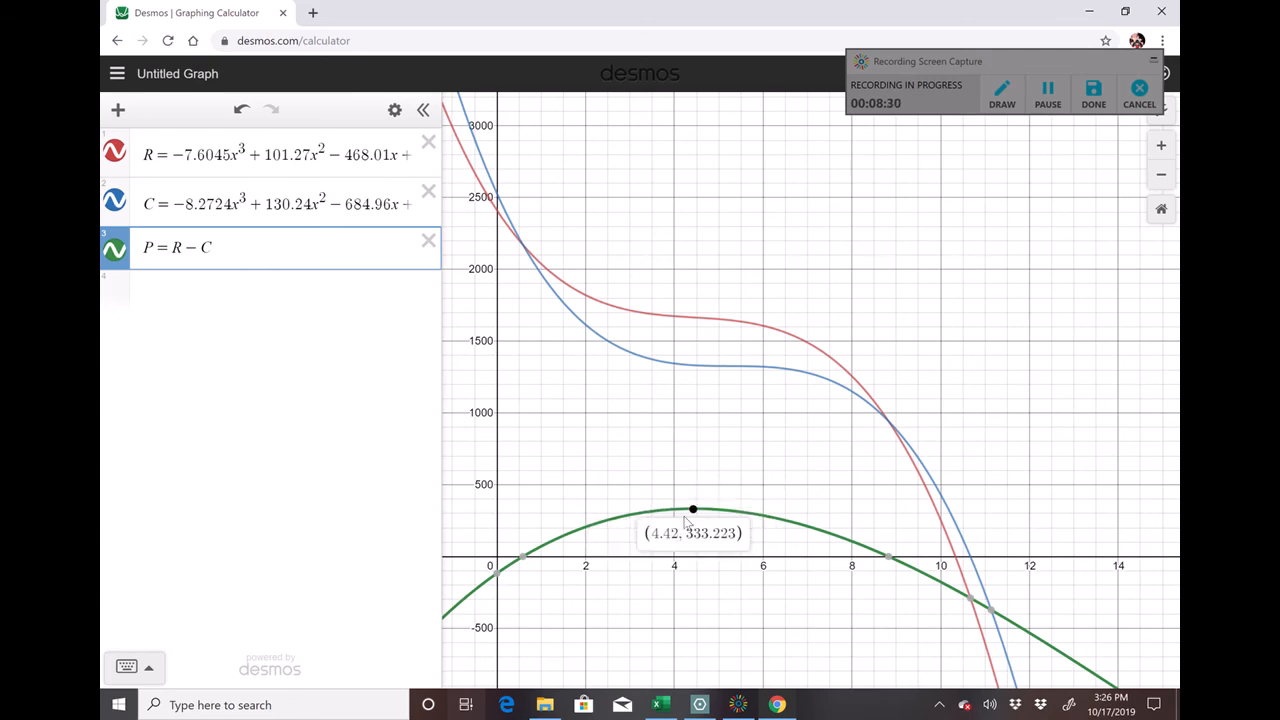